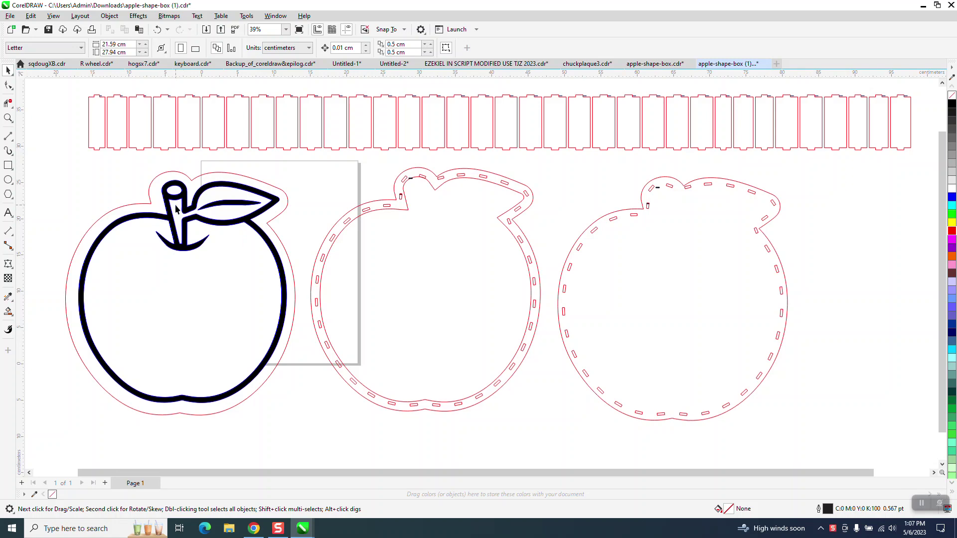
pyautogui.scroll(-2, 145, 261)
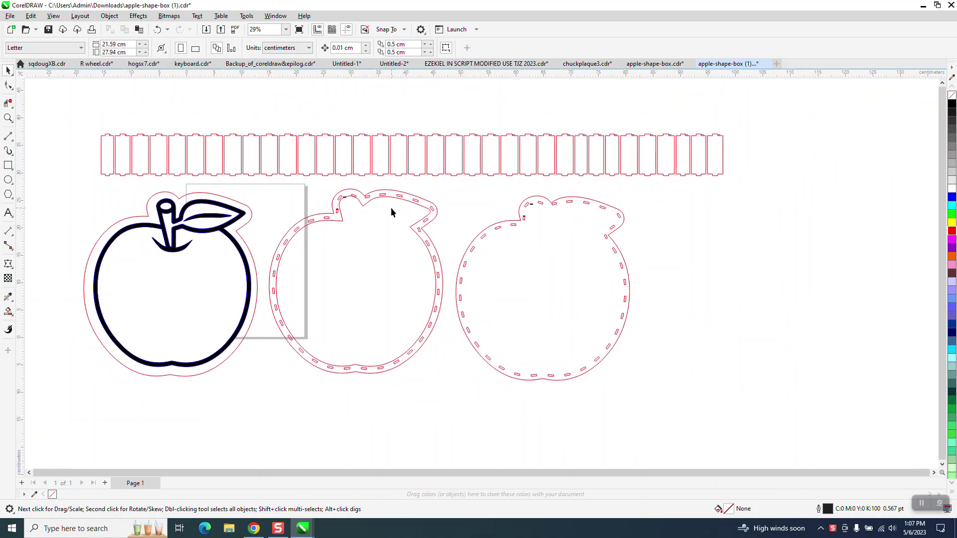
pyautogui.click(8, 118)
pyautogui.moveTo(331, 175); pyautogui.dragTo(380, 242)
pyautogui.scroll(-4, 382, 258)
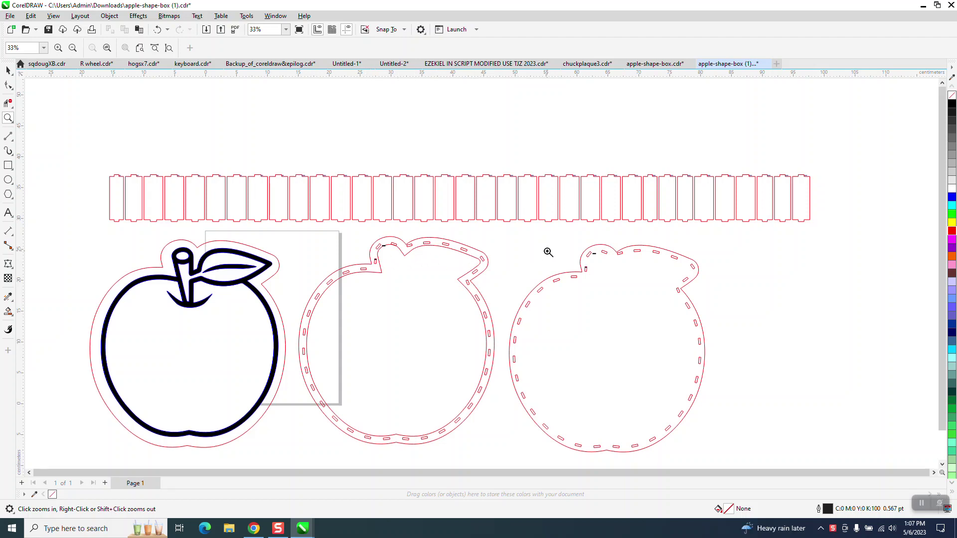
pyautogui.scroll(-1, 559, 254)
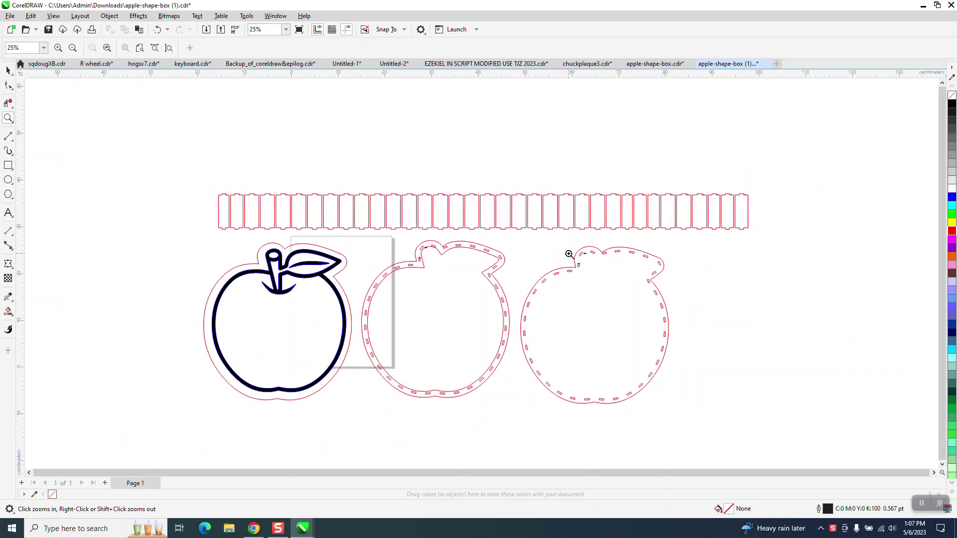
pyautogui.click(8, 71)
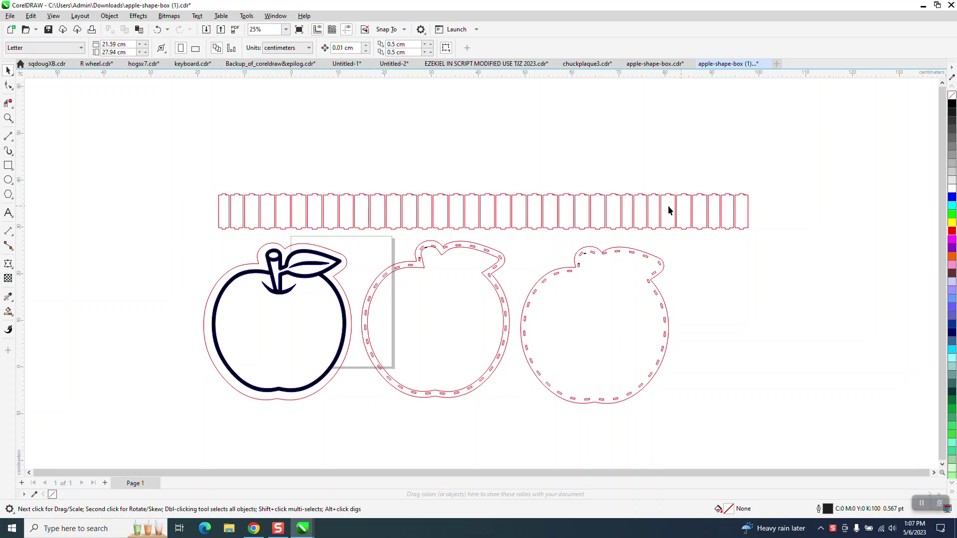
# Step: Measure the rightmost apple panel across its widest part with a parallel dimension
pyautogui.click(14, 142)
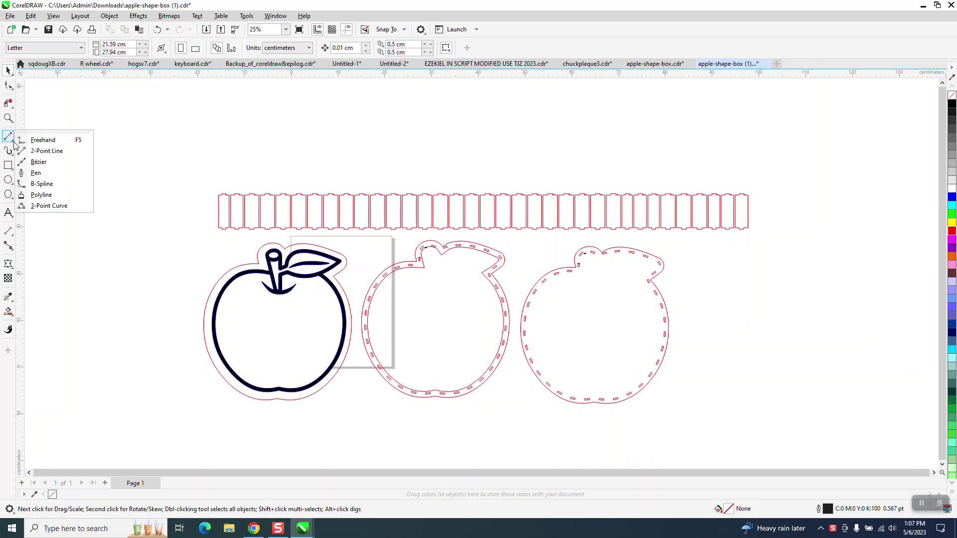
pyautogui.click(12, 237)
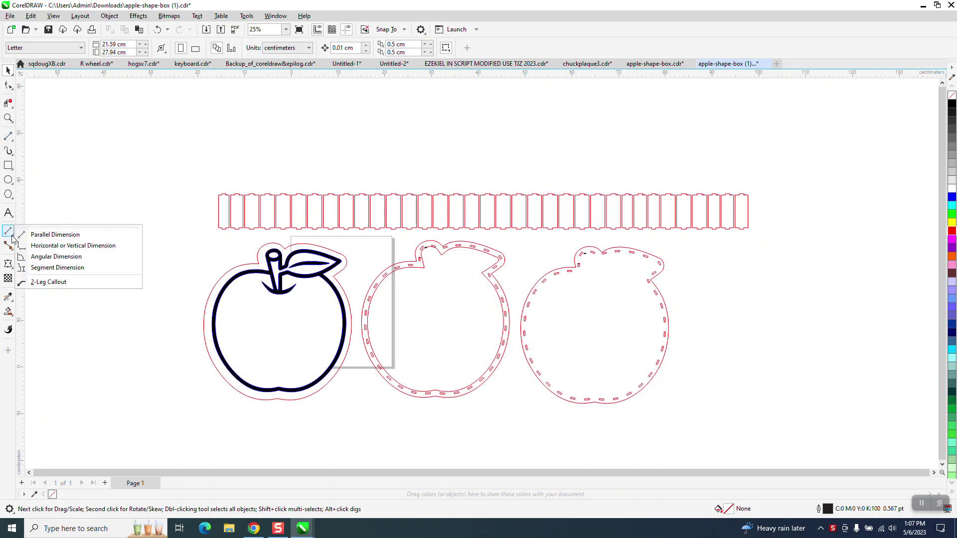
pyautogui.click(52, 234)
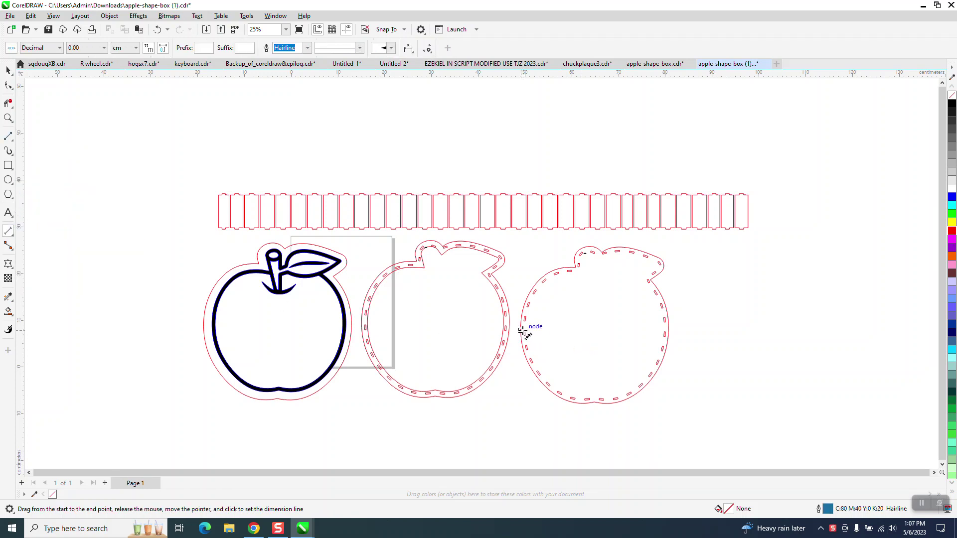
pyautogui.moveTo(521, 330); pyautogui.dragTo(668, 331)
pyautogui.click(670, 329)
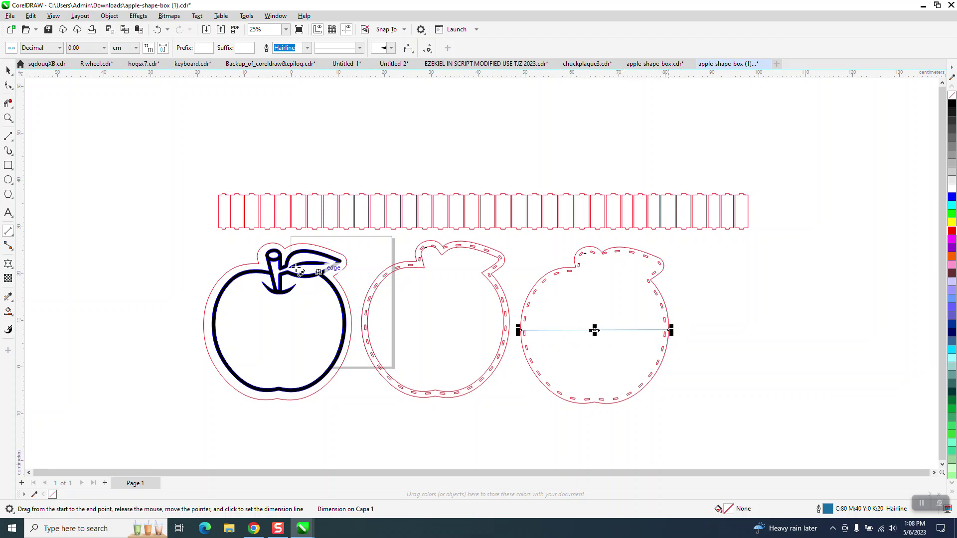
pyautogui.click(8, 118)
pyautogui.moveTo(578, 315); pyautogui.dragTo(672, 386)
pyautogui.click(8, 71)
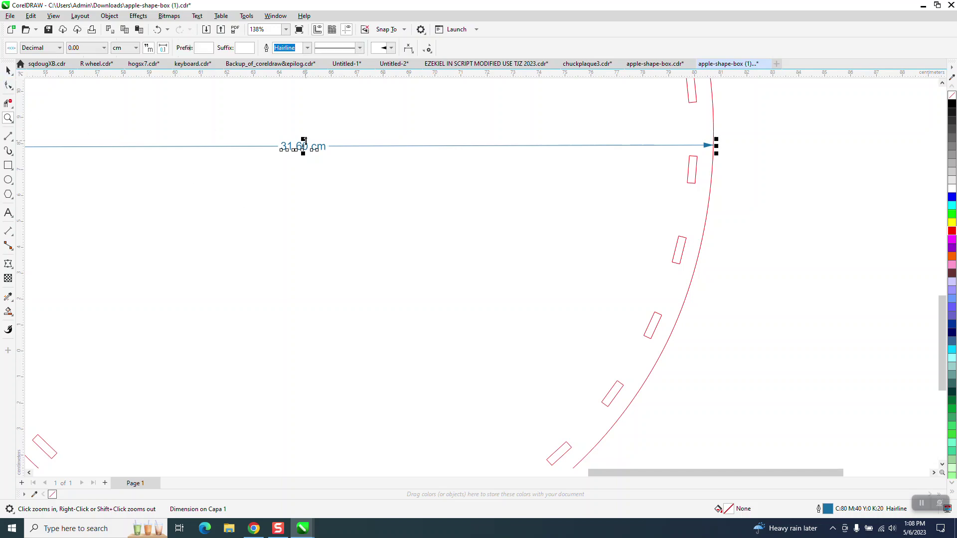
pyautogui.click(829, 220)
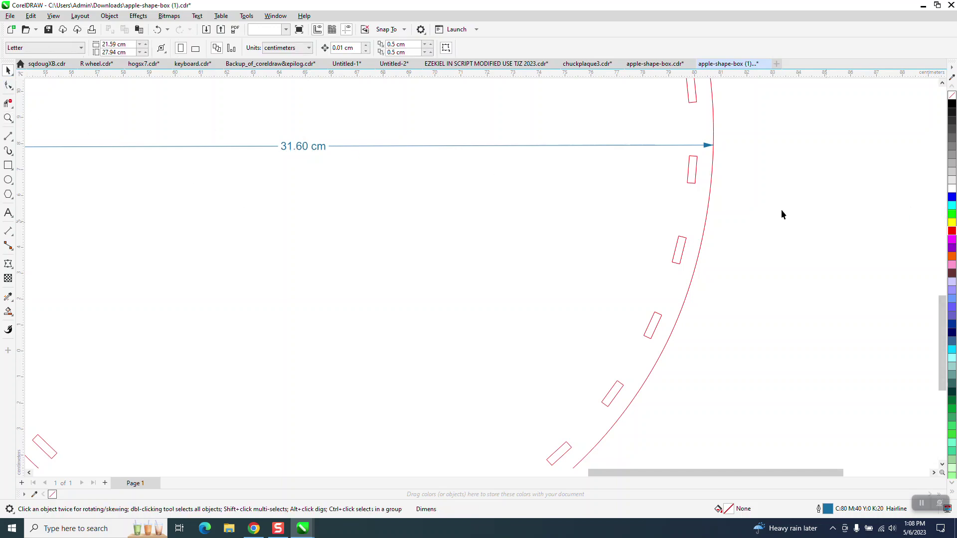
# Step: Change the document units to millimeters and delete the centimeter width dimension from the rightmost apple panel
pyautogui.click(309, 48)
pyautogui.click(293, 70)
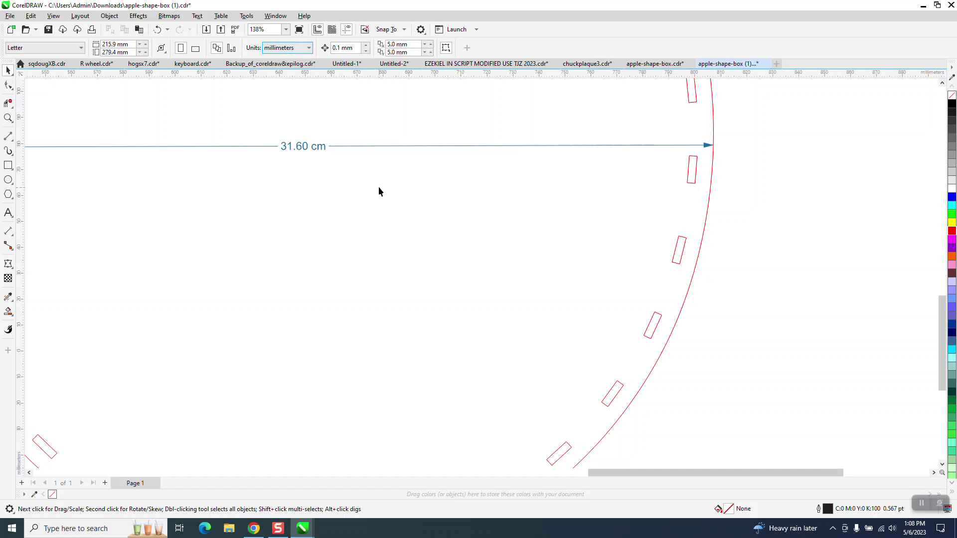
pyautogui.click(318, 149)
pyautogui.click(282, 154)
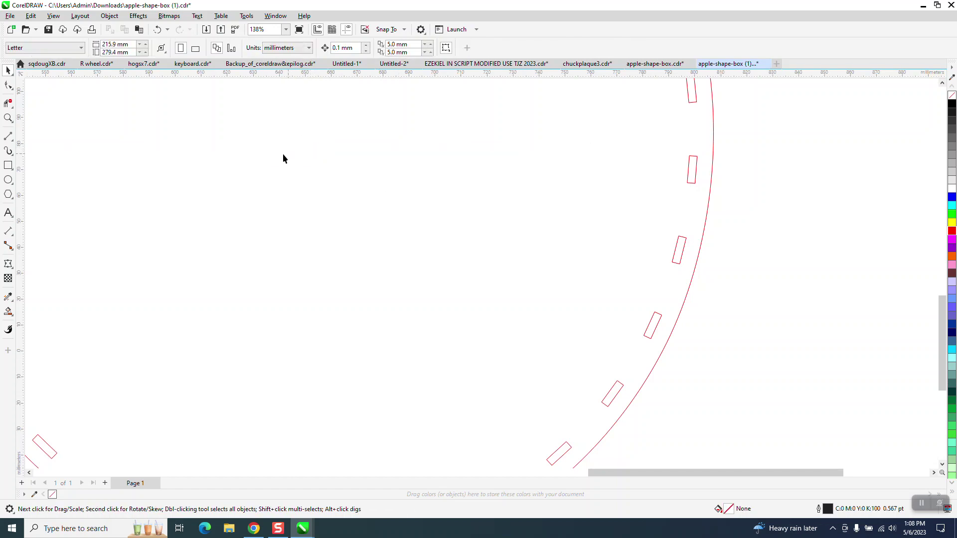
# Step: Dimension the rightmost apple panel's width again in millimeters with a parallel dimension
pyautogui.scroll(-3, 386, 229)
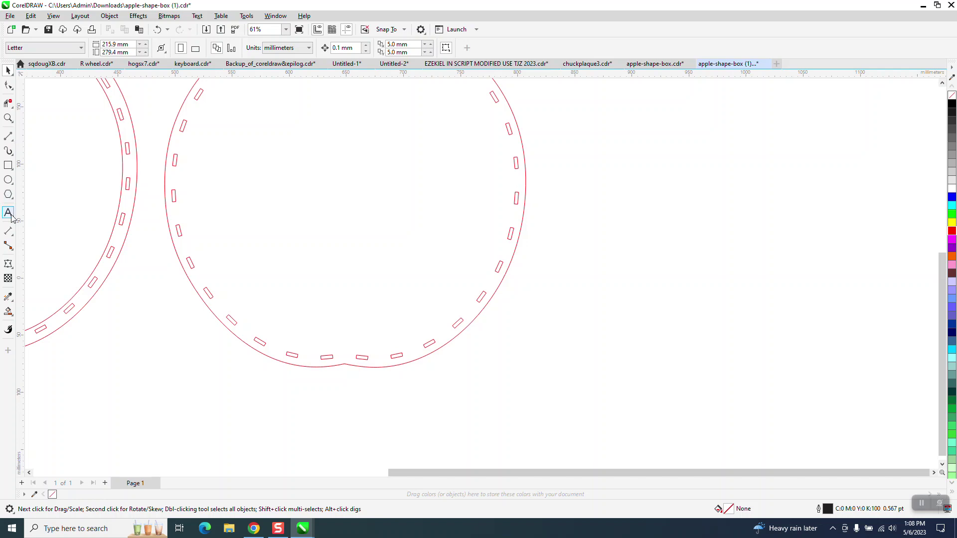
pyautogui.click(12, 234)
pyautogui.click(36, 235)
pyautogui.moveTo(165, 178); pyautogui.dragTo(527, 182)
pyautogui.click(526, 182)
pyautogui.scroll(-2, 561, 247)
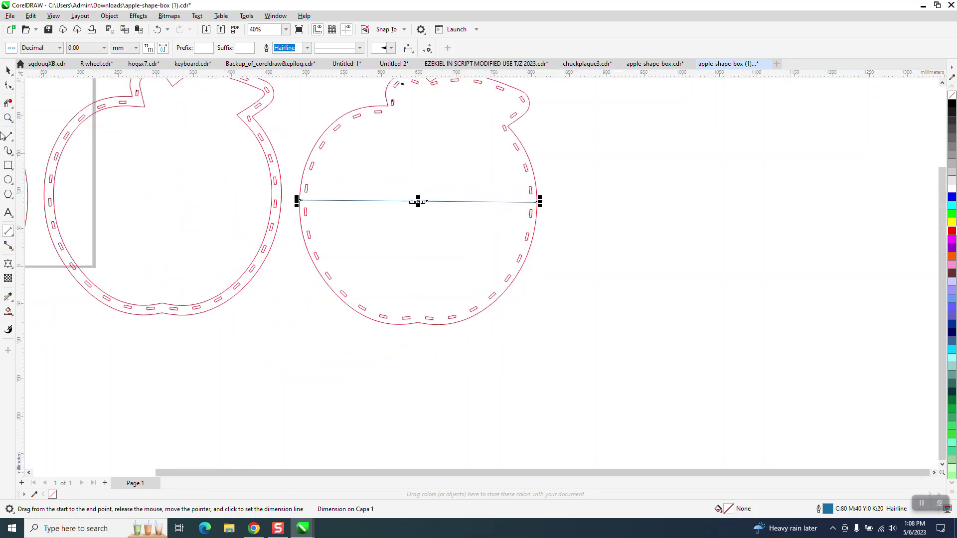
# Step: Enlarge the text of the apple panel's width dimension to 150 pt
pyautogui.press('z')
pyautogui.click(464, 214)
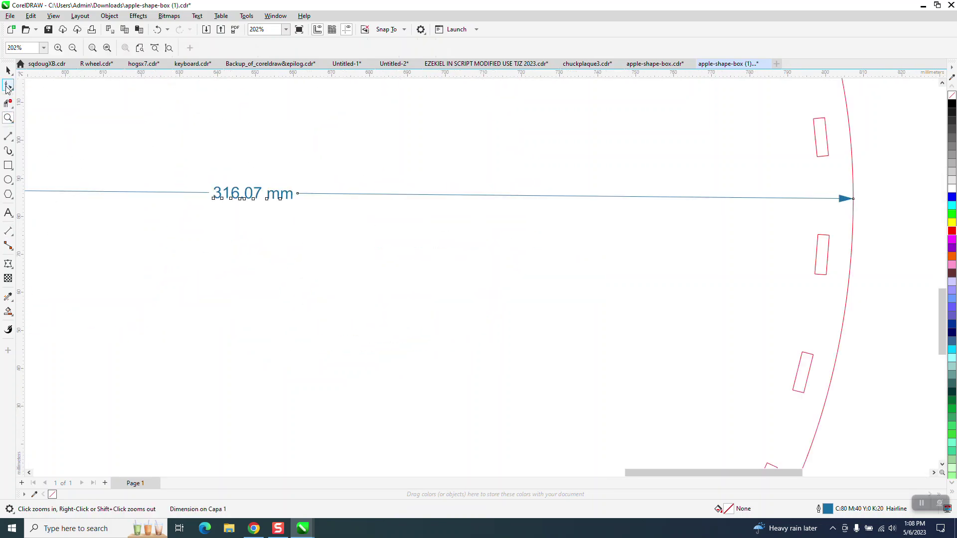
pyautogui.click(8, 70)
pyautogui.click(257, 195)
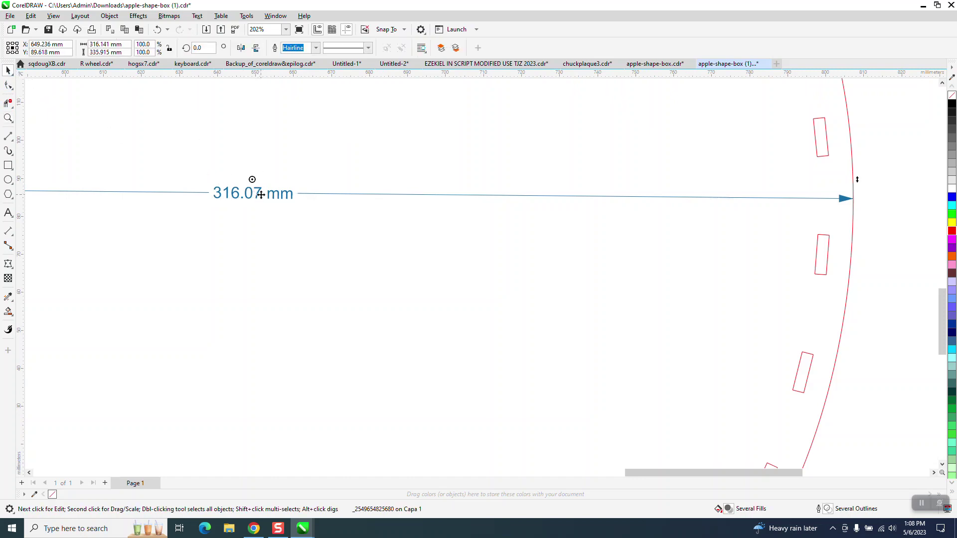
pyautogui.click(257, 198)
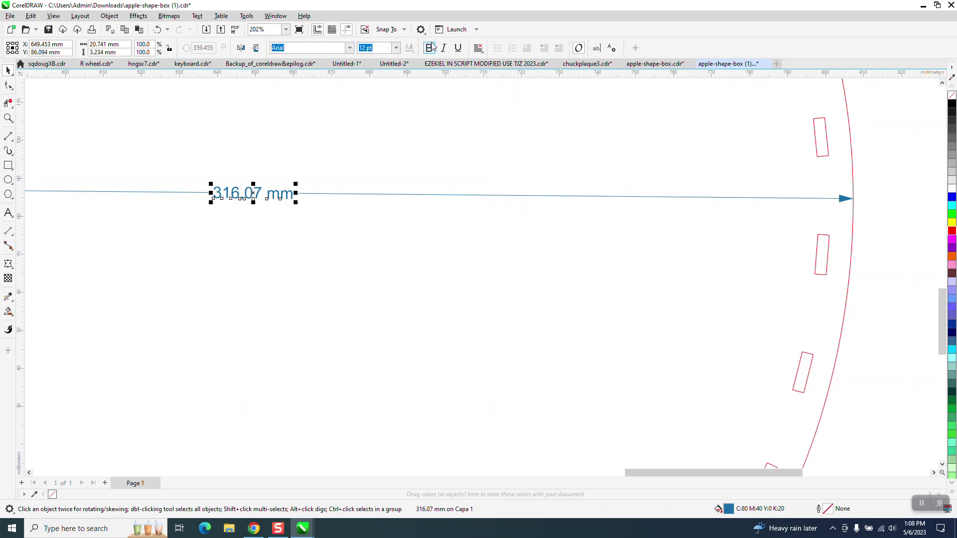
pyautogui.click(395, 48)
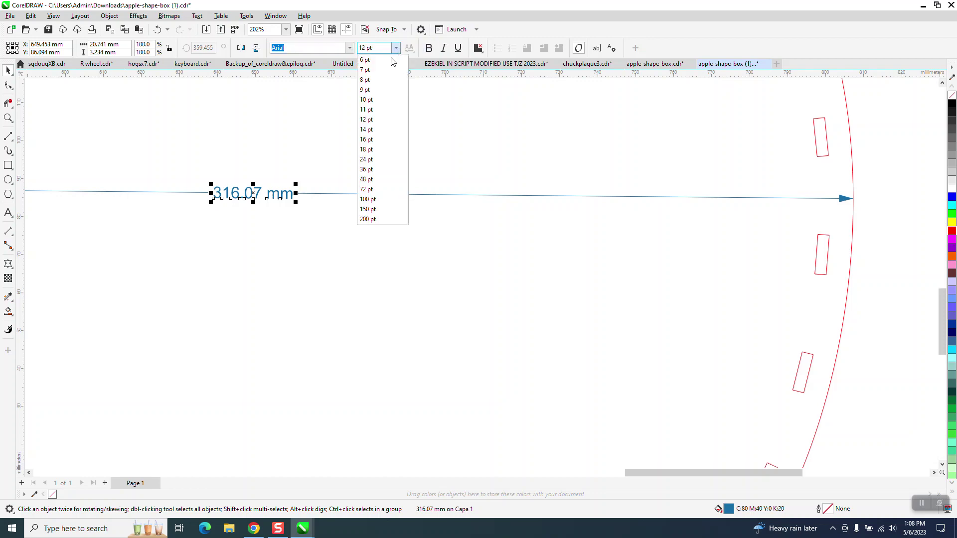
pyautogui.click(357, 210)
# Step: Try scaling all the box parts together with the dimension proportionally to 80%, and undo that scaling
pyautogui.scroll(-8, 469, 211)
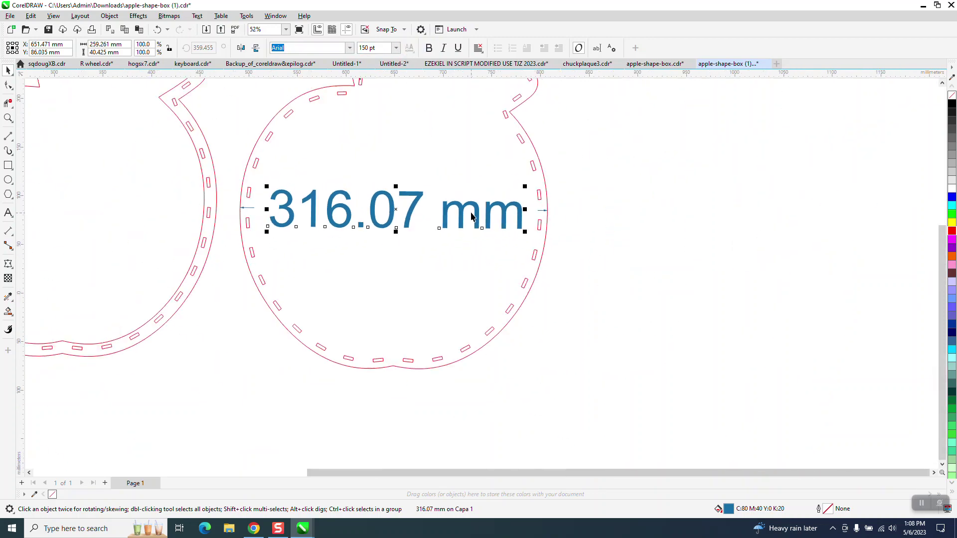
pyautogui.scroll(-1, 469, 210)
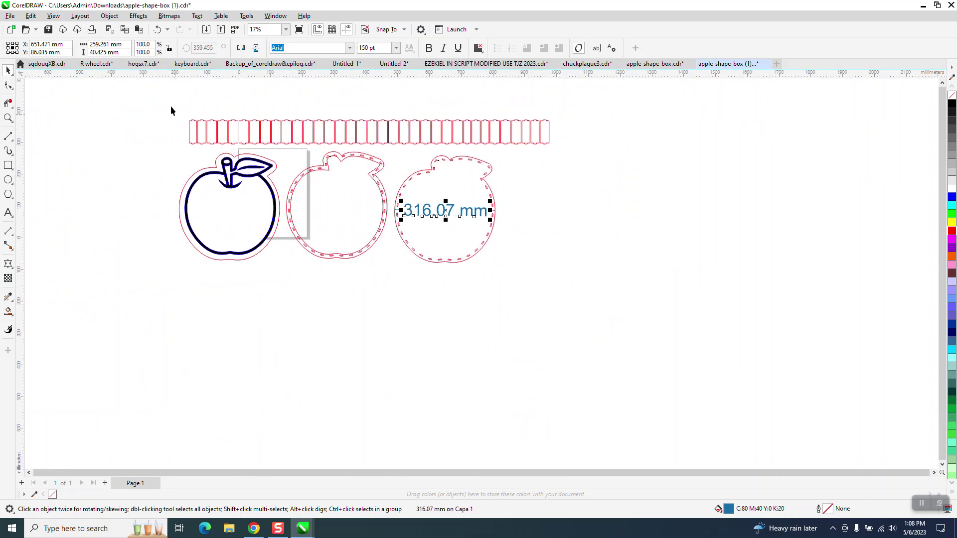
pyautogui.moveTo(218, 210); pyautogui.dragTo(670, 289)
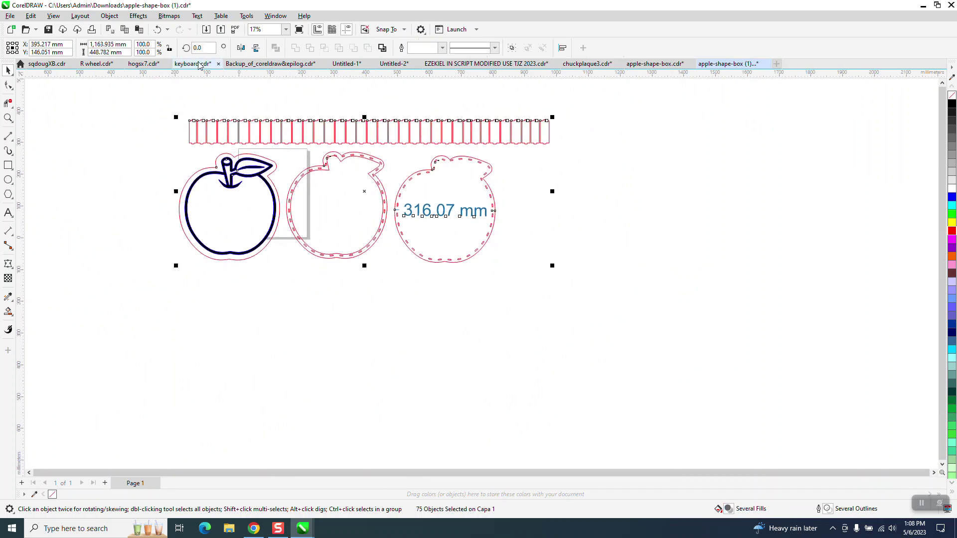
pyautogui.click(169, 49)
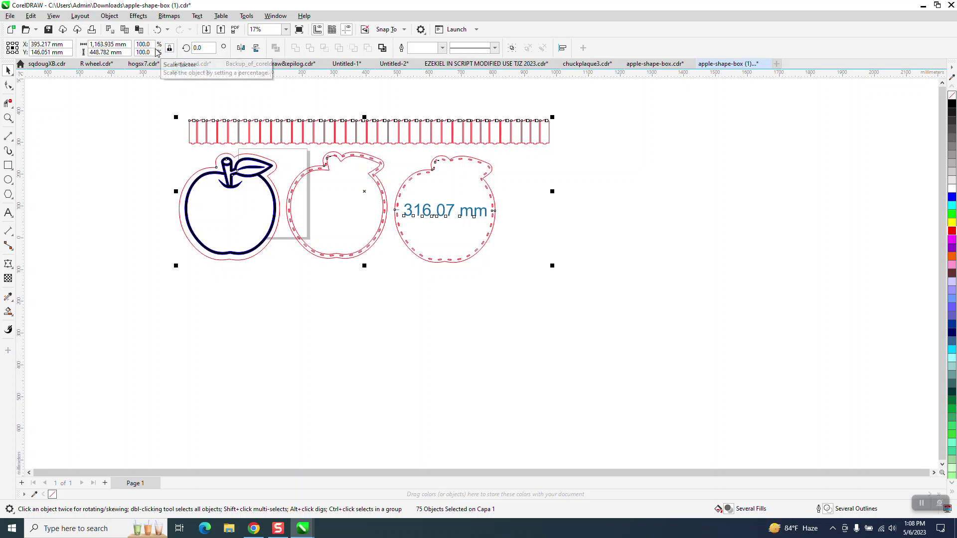
pyautogui.moveTo(152, 46); pyautogui.dragTo(136, 45)
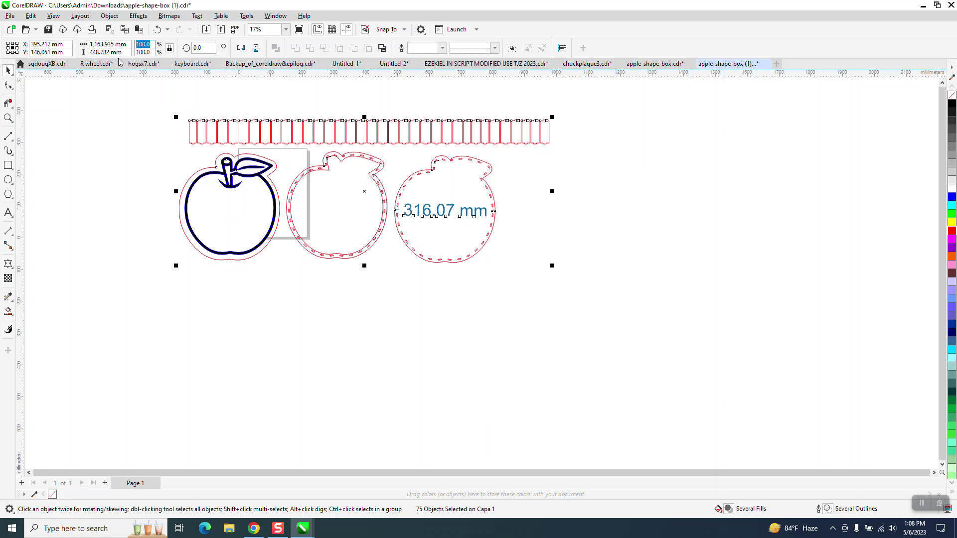
pyautogui.write('80')
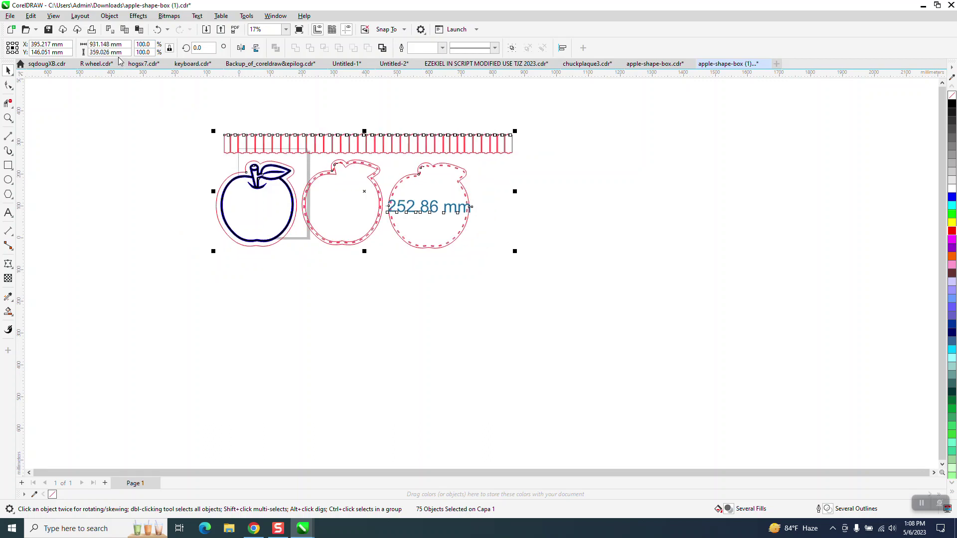
pyautogui.click(158, 29)
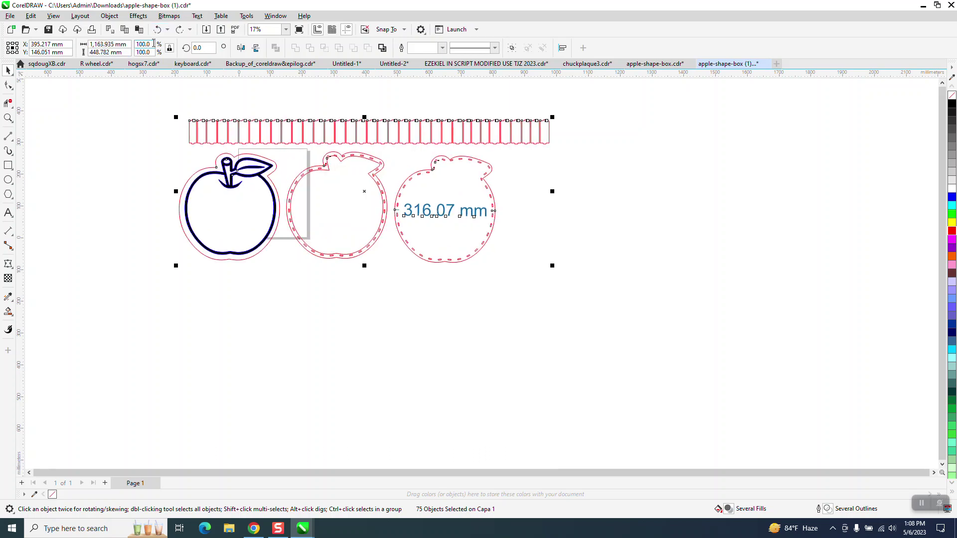
# Step: Scale all the selected box parts proportionally to 60% and delete the width dimension
pyautogui.write('60')
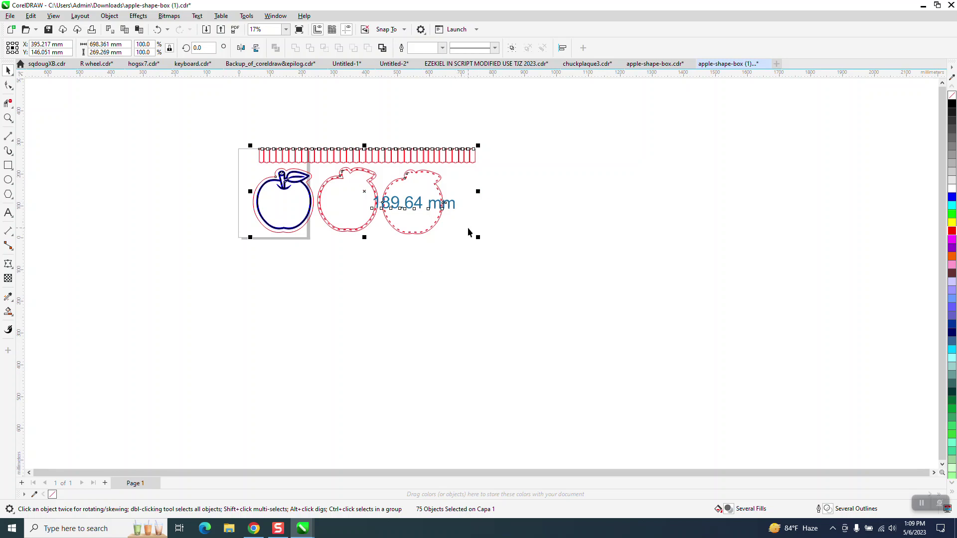
pyautogui.click(457, 212)
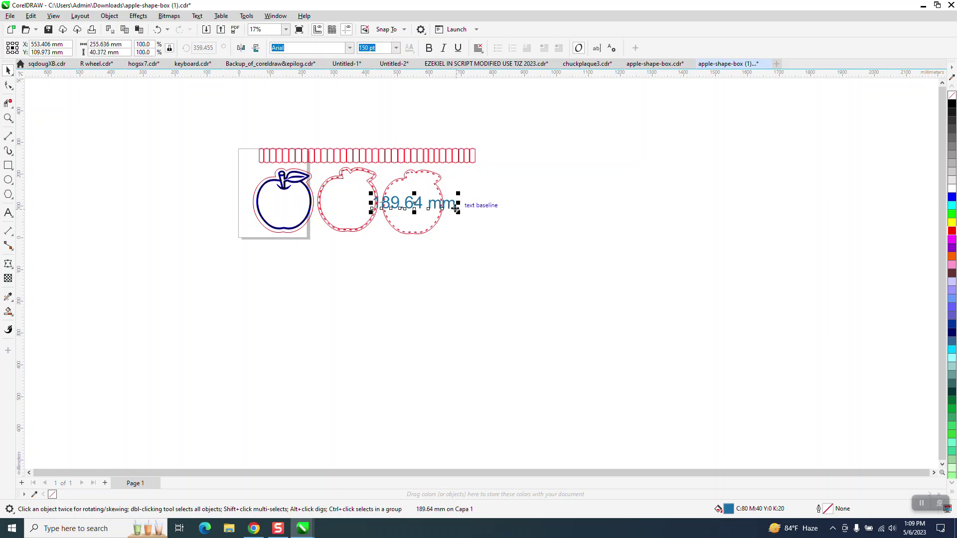
pyautogui.press('Delete')
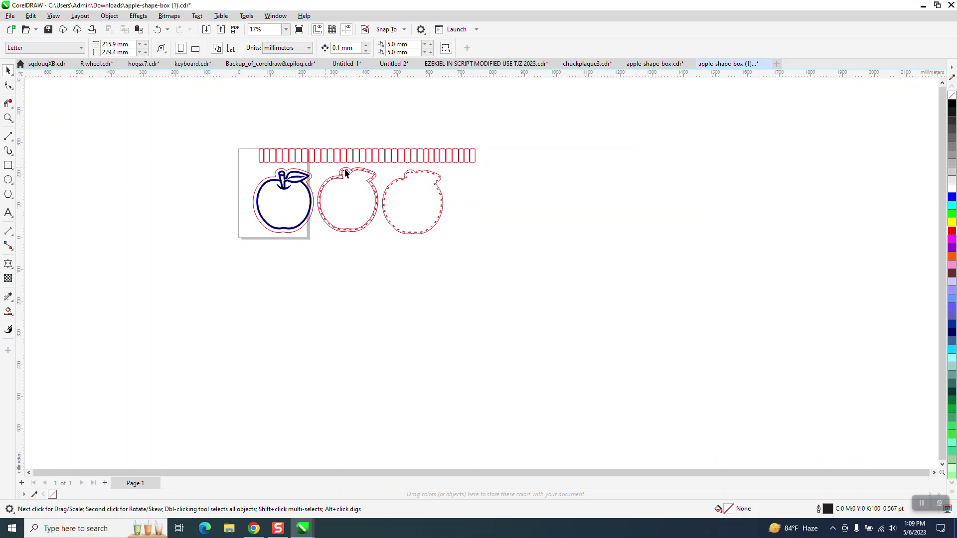
# Step: Add a parallel dimension across the short side of a tab slot along the leaf's upper edge on the rightmost apple panel
pyautogui.click(8, 117)
pyautogui.moveTo(386, 152); pyautogui.dragTo(456, 186)
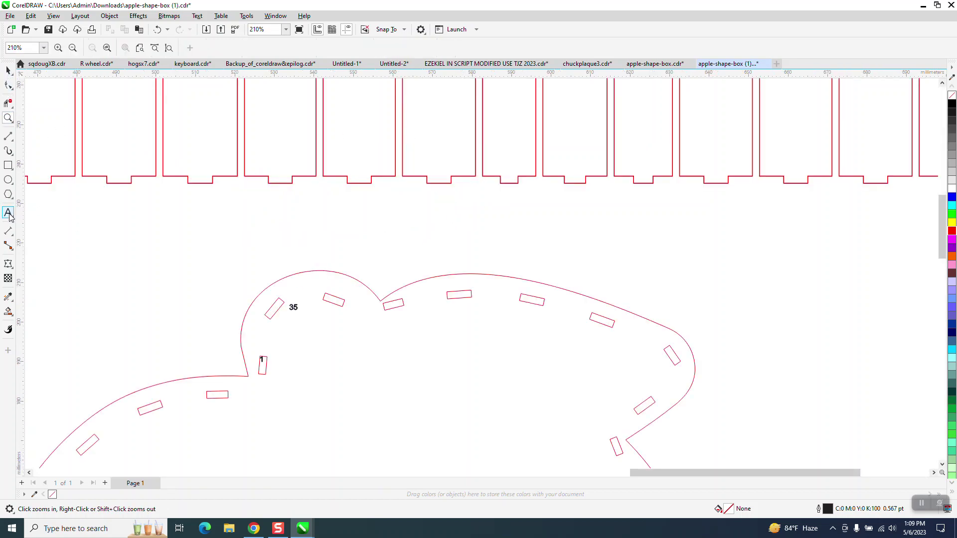
pyautogui.click(13, 235)
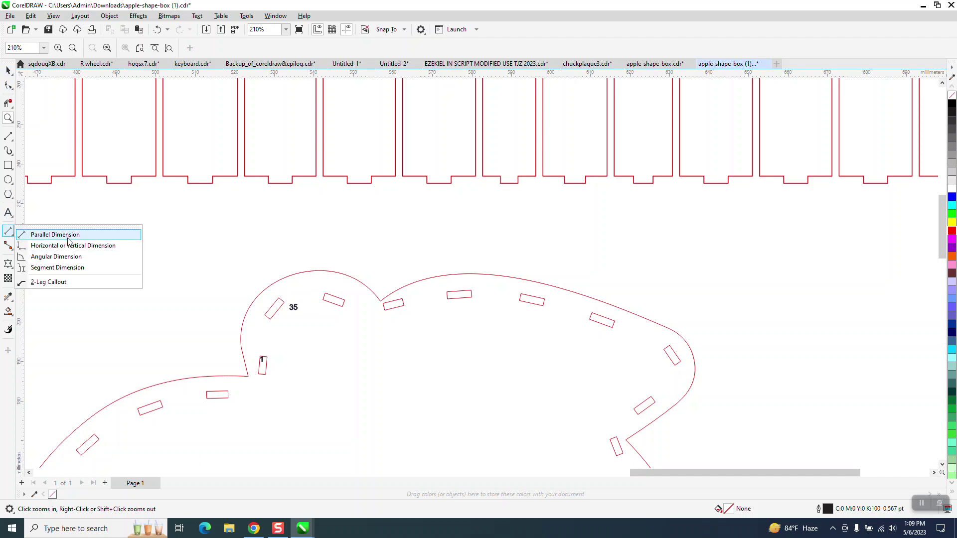
pyautogui.click(68, 236)
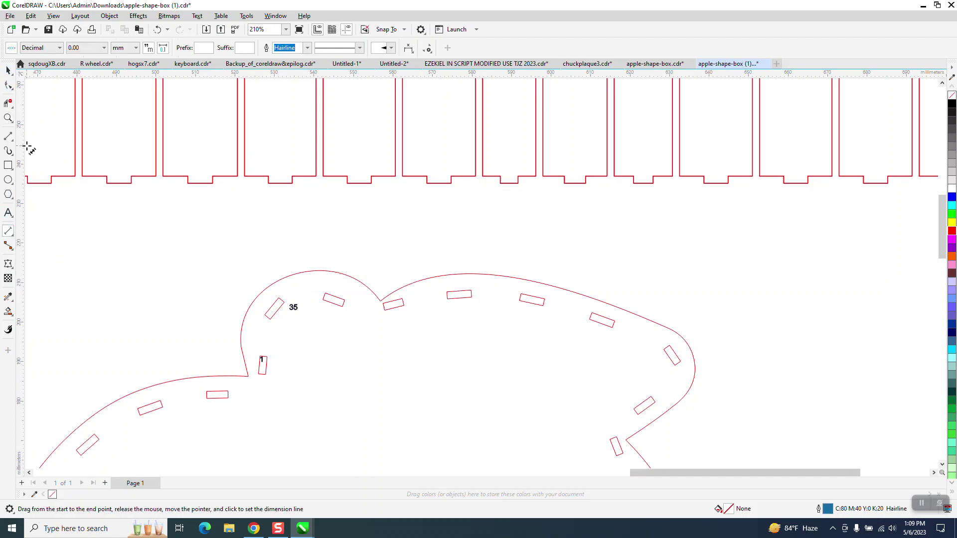
pyautogui.click(8, 118)
pyautogui.moveTo(412, 277); pyautogui.dragTo(513, 317)
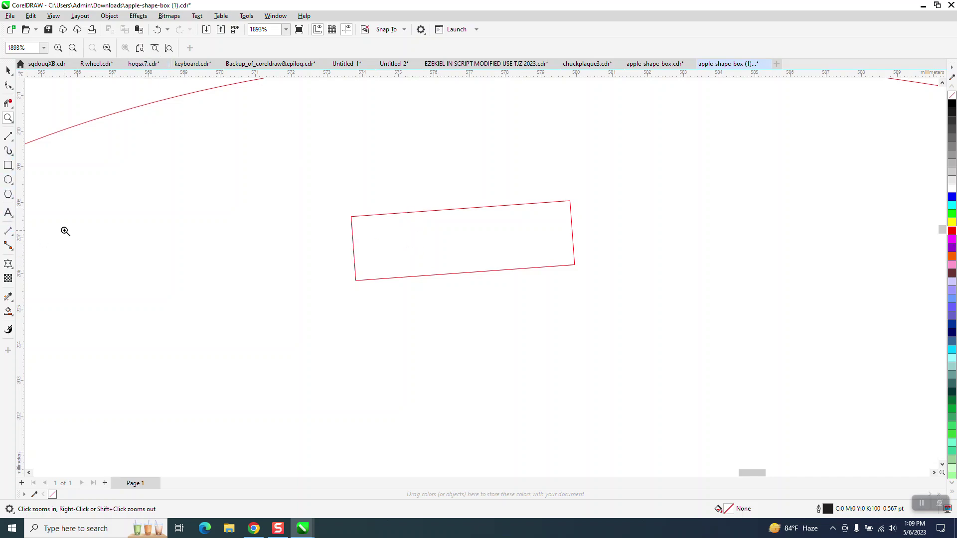
pyautogui.click(8, 231)
pyautogui.click(40, 233)
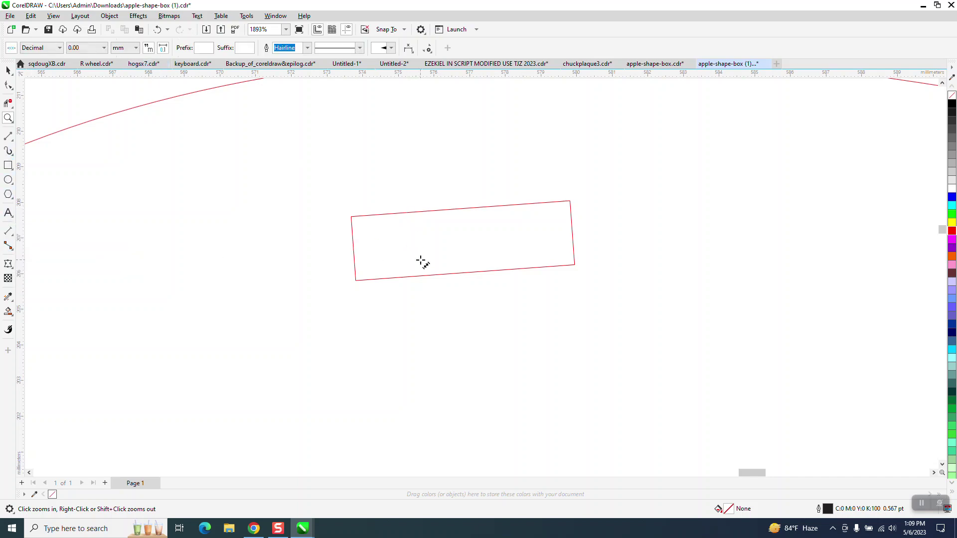
pyautogui.moveTo(437, 211); pyautogui.dragTo(445, 275)
pyautogui.click(447, 274)
pyautogui.scroll(-2, 364, 273)
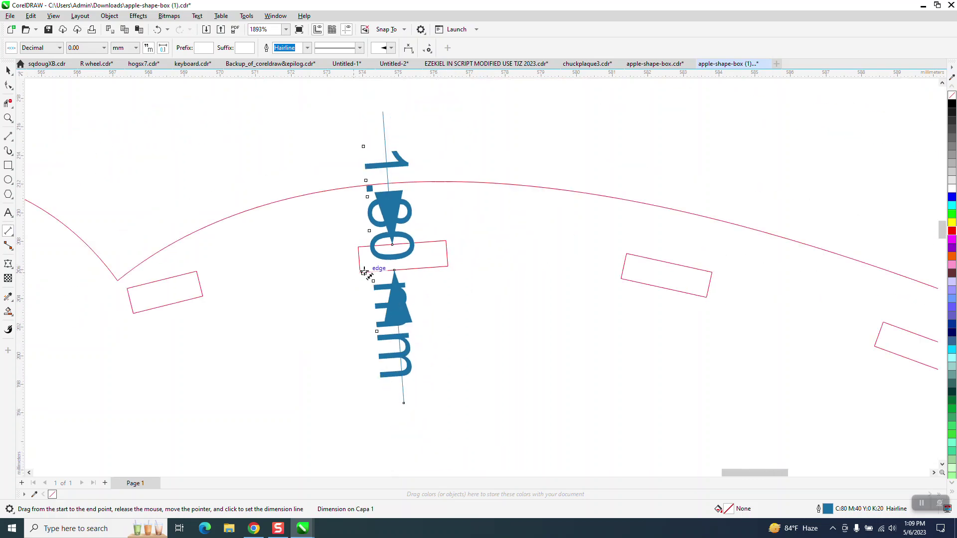
pyautogui.click(8, 71)
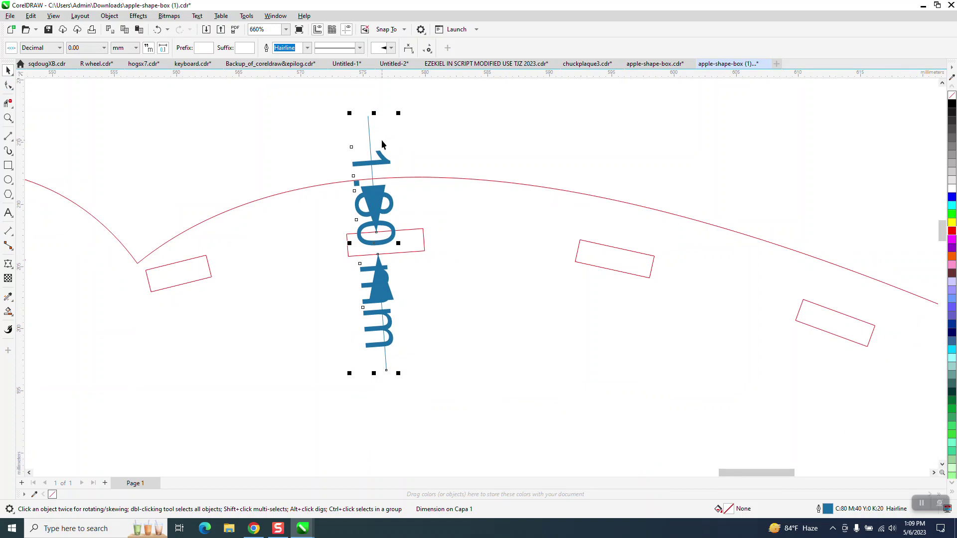
# Step: Delete the slot dimension and ungroup all objects of the rightmost apple panel
pyautogui.press('Delete')
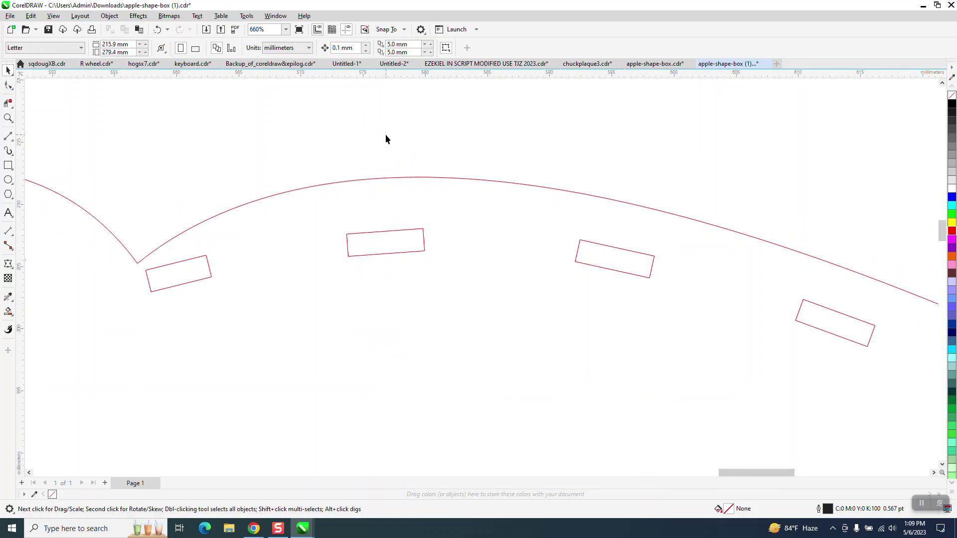
pyautogui.click(403, 177)
pyautogui.scroll(-3, 403, 177)
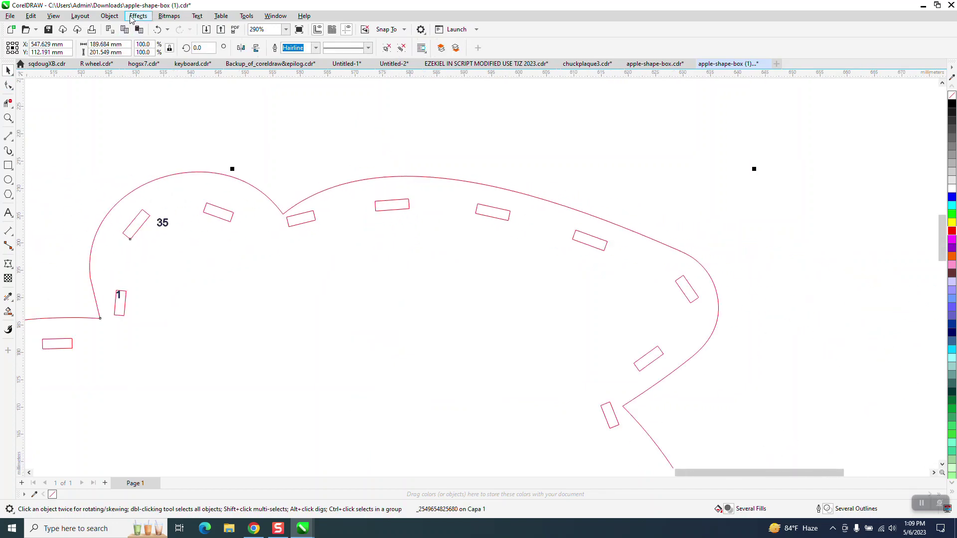
pyautogui.click(110, 16)
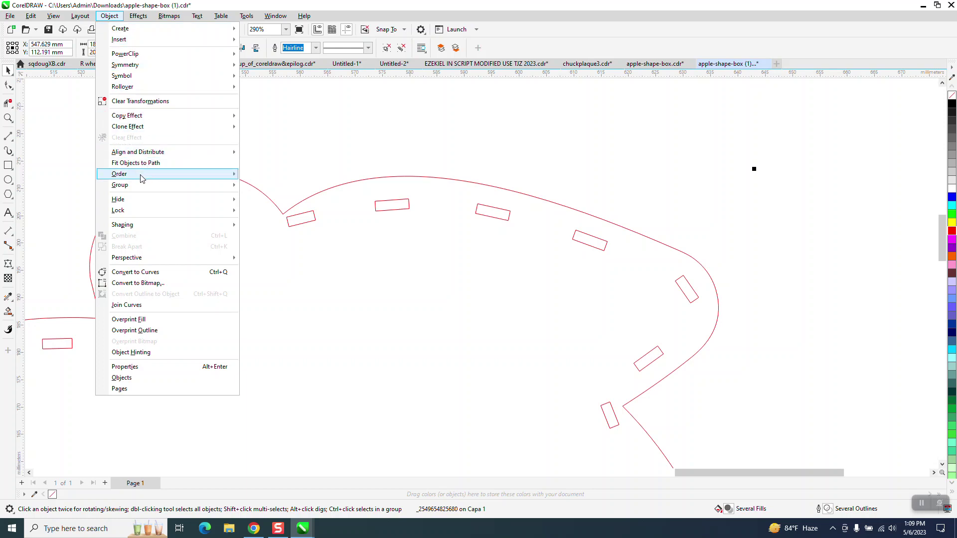
pyautogui.moveTo(140, 192)
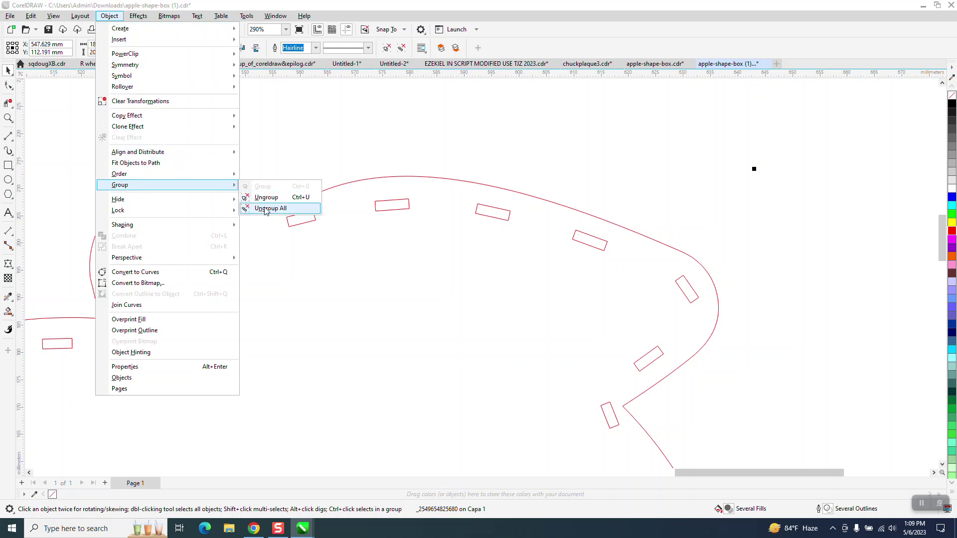
pyautogui.click(265, 209)
pyautogui.click(282, 146)
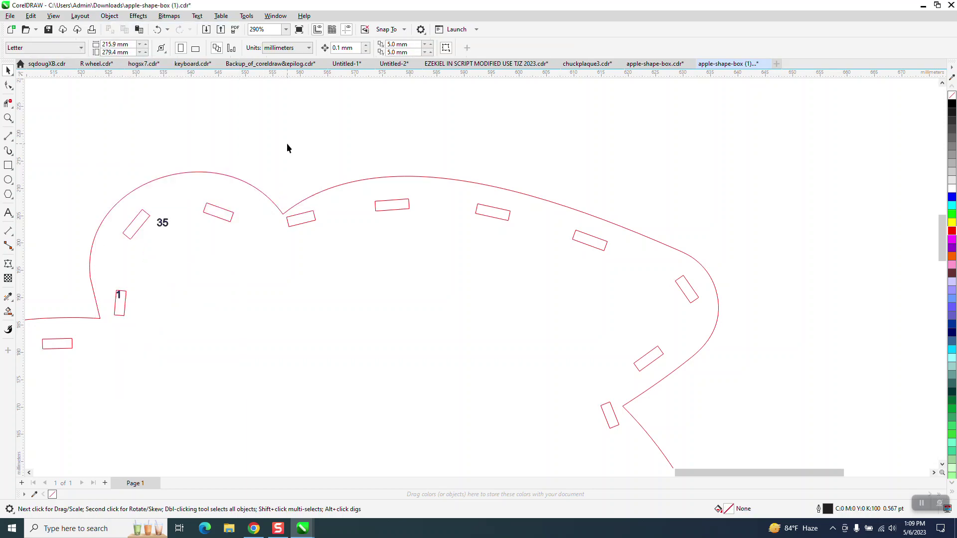
# Step: Scale the first full-length tab slot after the stem notch on the leaf's upper edge proportionally to 100%
pyautogui.click(382, 204)
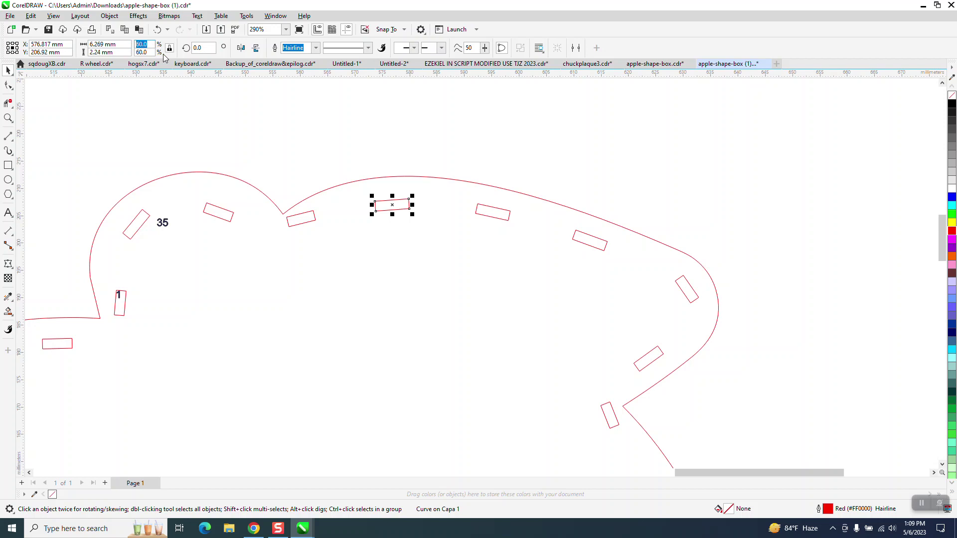
pyautogui.write('100')
pyautogui.press('Return')
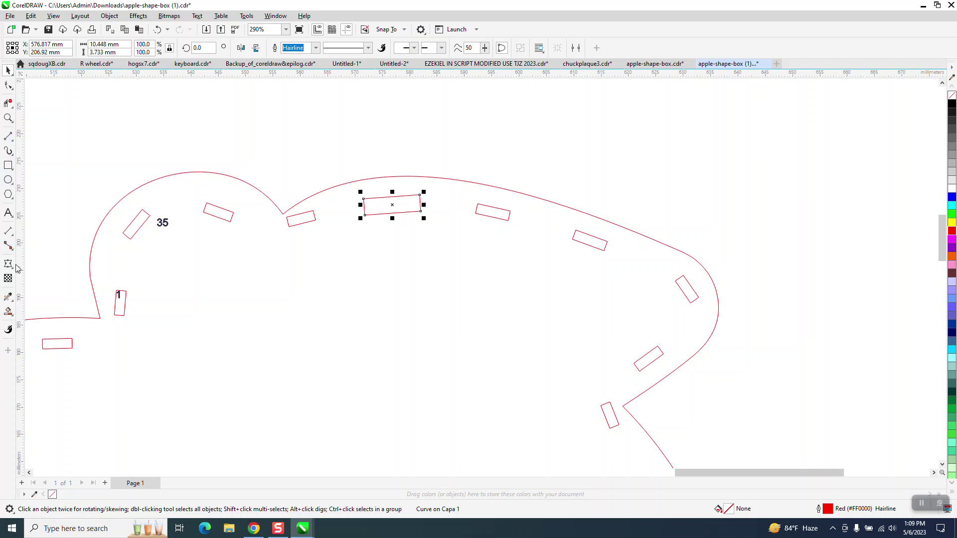
# Step: Add a parallel dimension across the short side of the enlarged tab slot on the leaf's upper edge
pyautogui.click(9, 232)
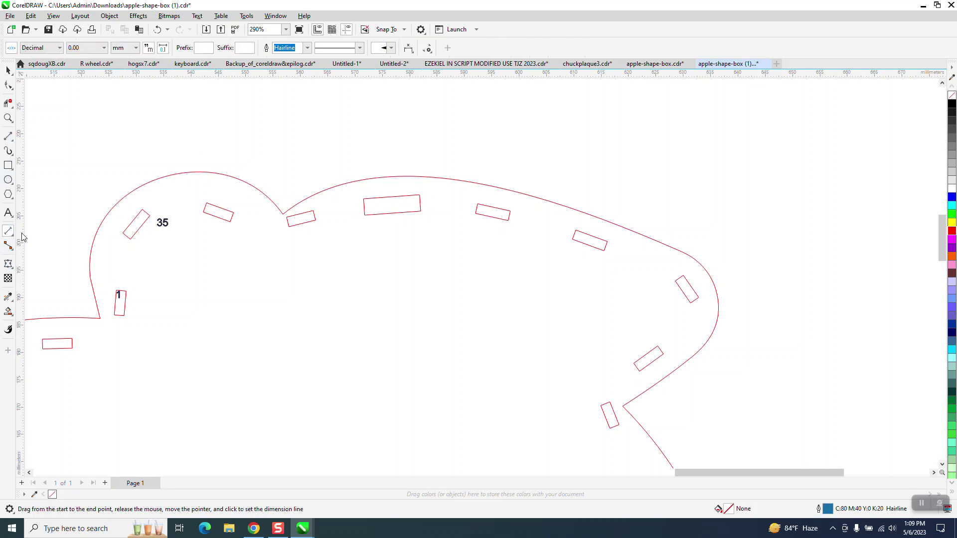
pyautogui.click(12, 236)
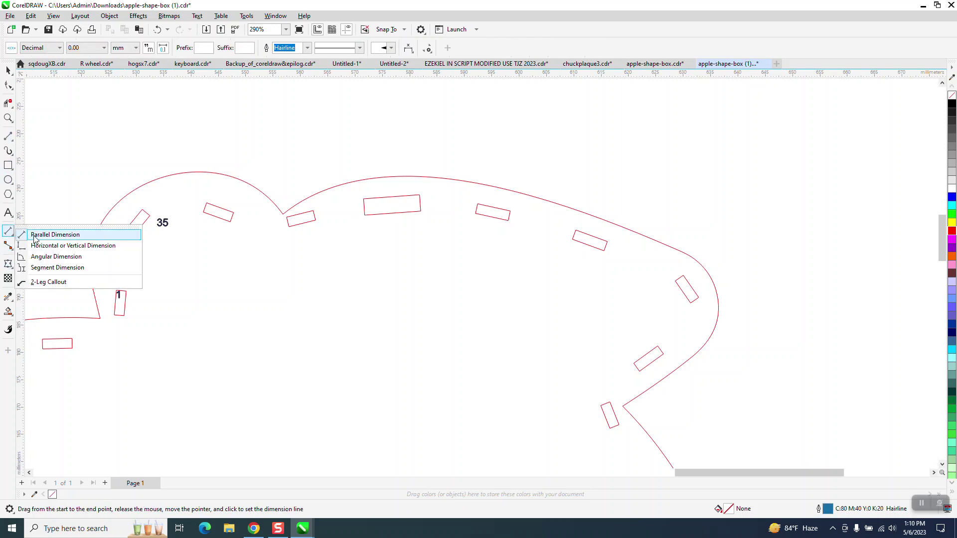
pyautogui.click(31, 235)
pyautogui.click(8, 118)
pyautogui.moveTo(303, 175); pyautogui.dragTo(566, 304)
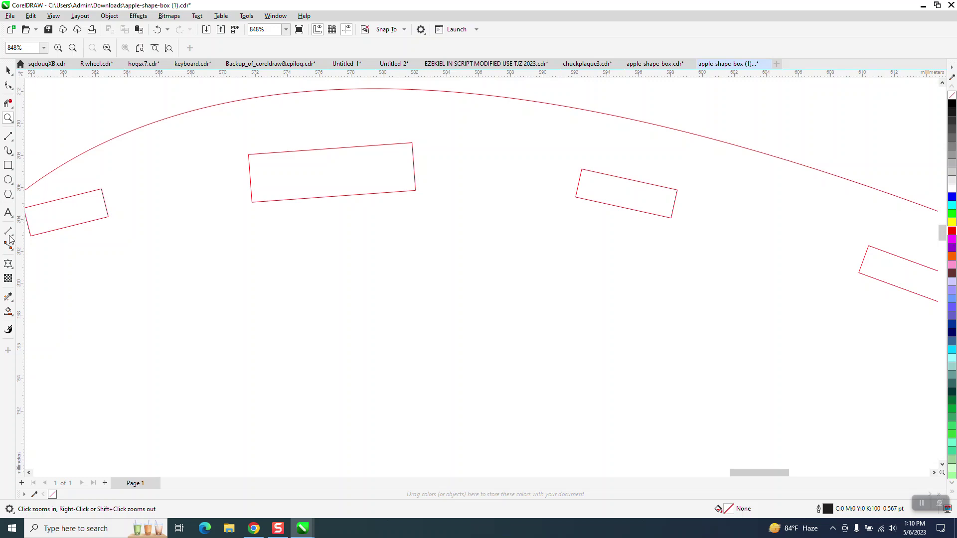
pyautogui.click(8, 231)
pyautogui.moveTo(315, 197); pyautogui.dragTo(311, 150)
pyautogui.click(314, 149)
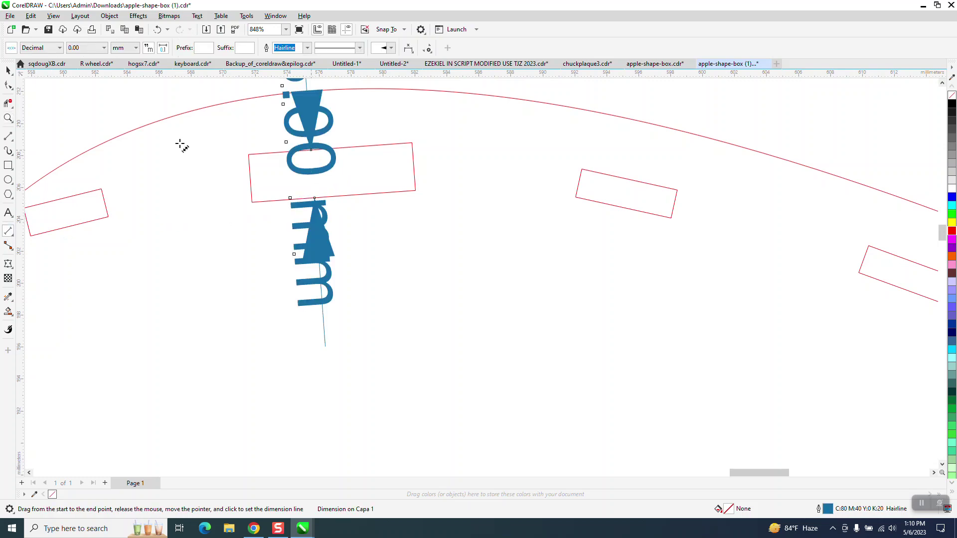
pyautogui.click(8, 72)
pyautogui.scroll(-2, 442, 252)
pyautogui.scroll(-1, 425, 233)
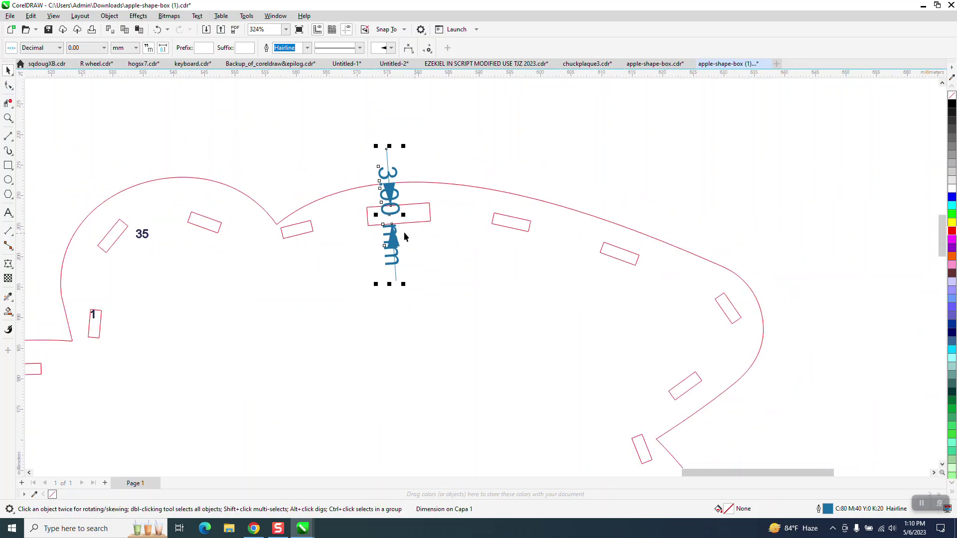
# Step: Scale the tab slot at the leaf tip of the rightmost apple panel proportionally to 100%
pyautogui.click(717, 306)
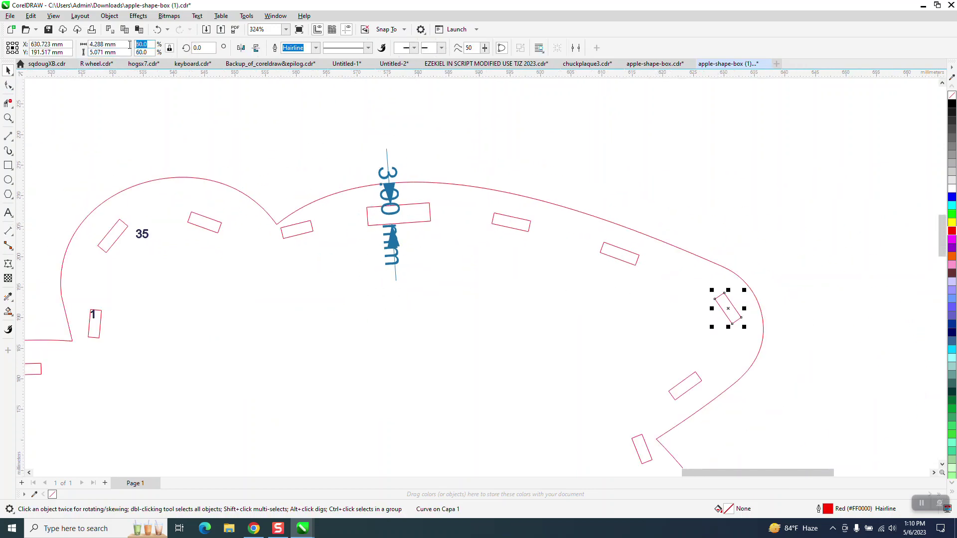
pyautogui.write('100')
pyautogui.press('Return')
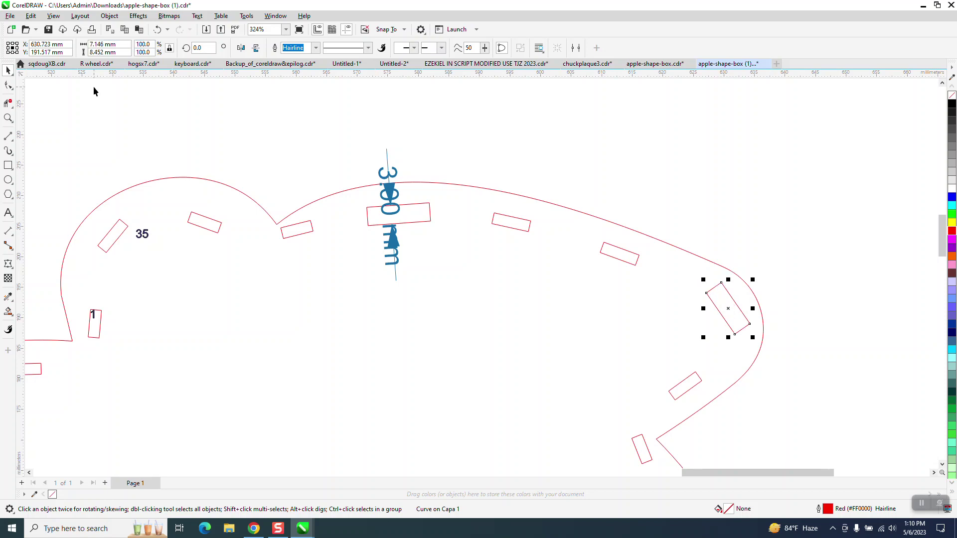
# Step: Add a parallel dimension across the short side of the enlarged slot at the leaf tip, between its long-edge midpoints
pyautogui.click(8, 118)
pyautogui.moveTo(662, 250); pyautogui.dragTo(890, 392)
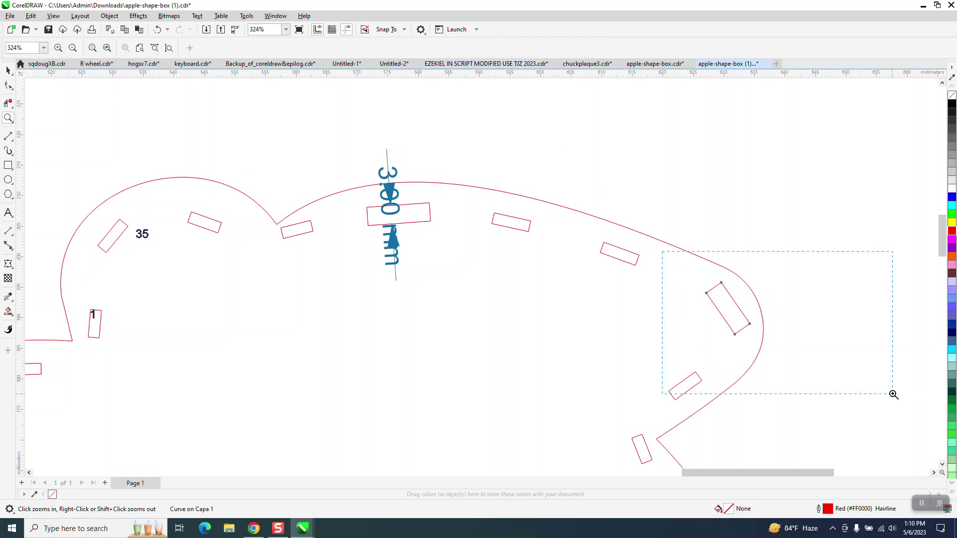
pyautogui.click(10, 233)
pyautogui.click(50, 233)
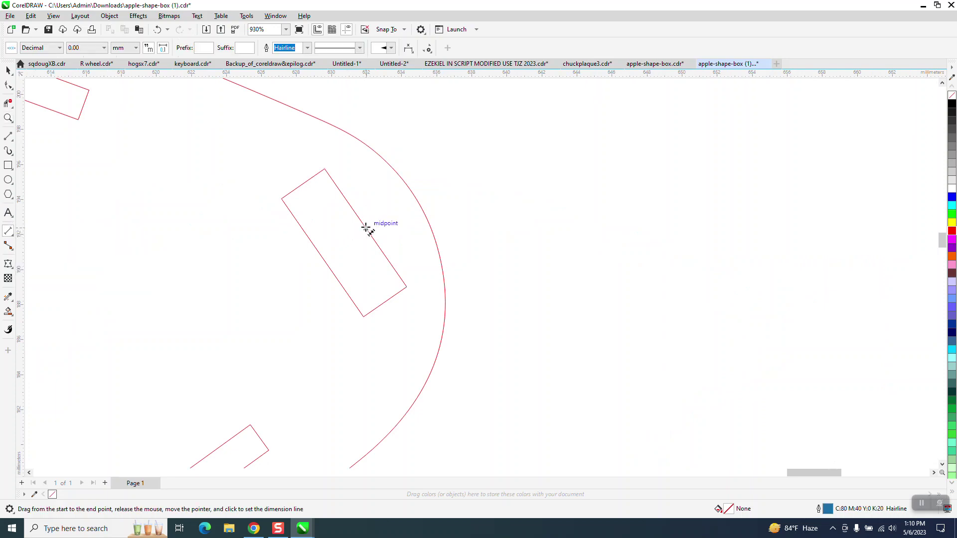
pyautogui.moveTo(366, 227); pyautogui.dragTo(324, 254)
pyautogui.click(306, 245)
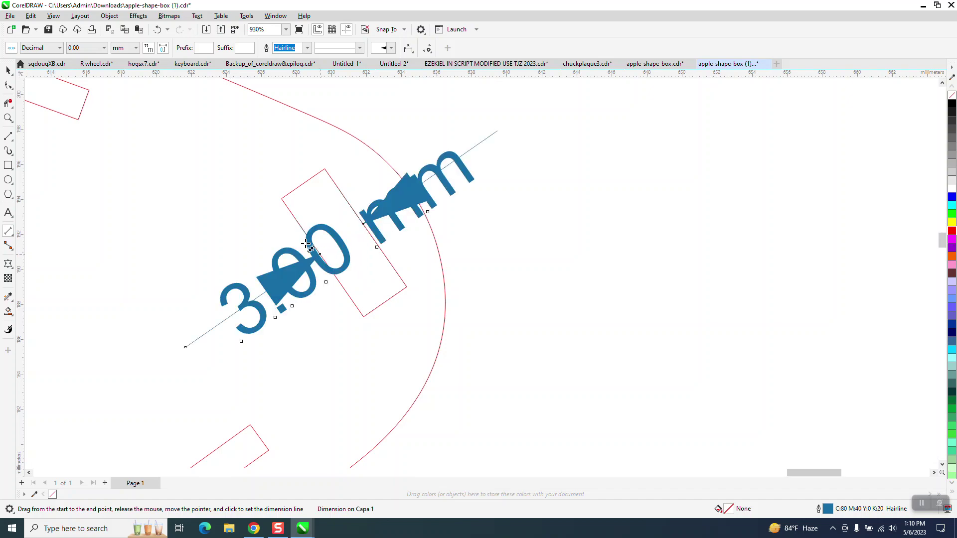
pyautogui.scroll(-8, 307, 244)
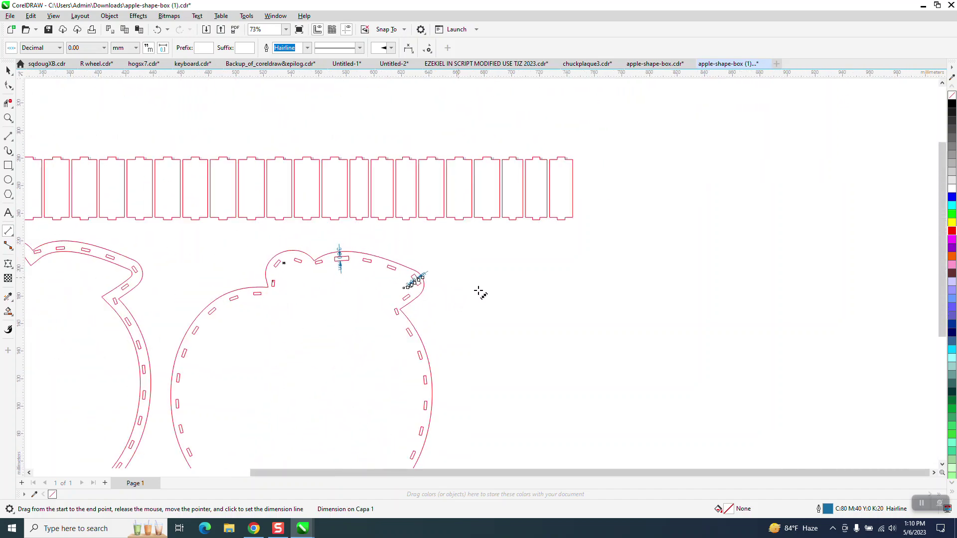
pyautogui.scroll(-1, 481, 291)
pyautogui.scroll(-1, 489, 290)
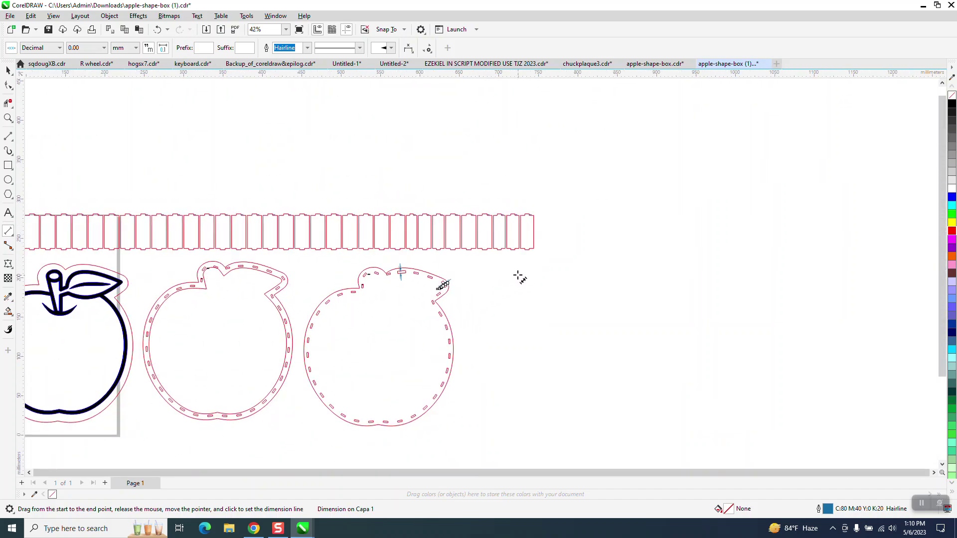
# Step: Ungroup the middle apple panel with the double outline
pyautogui.click(8, 118)
pyautogui.moveTo(182, 267); pyautogui.dragTo(274, 304)
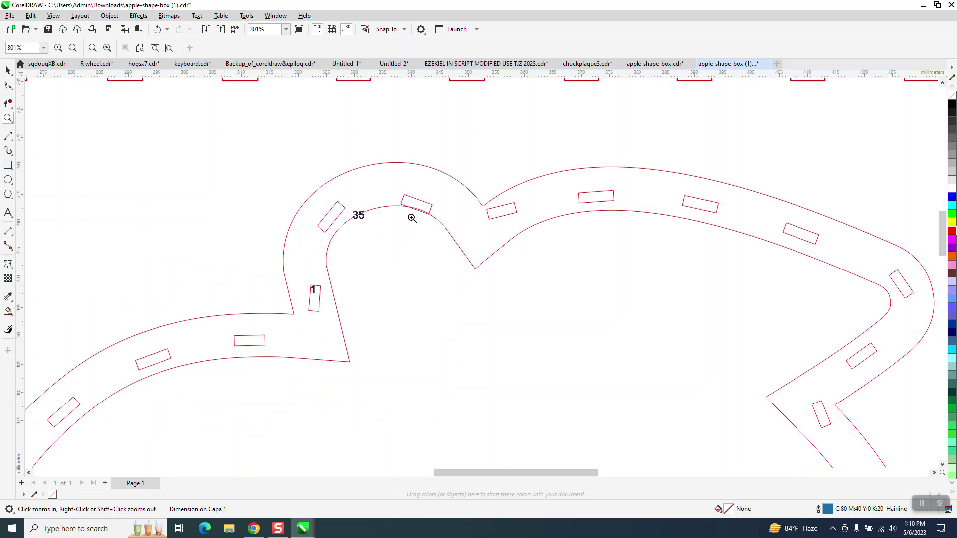
pyautogui.click(8, 70)
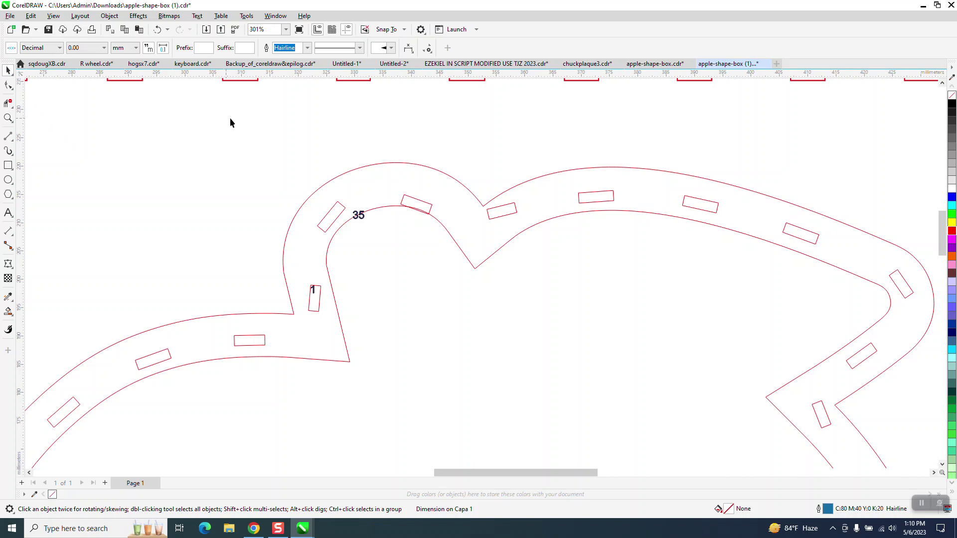
pyautogui.click(450, 145)
pyautogui.click(419, 205)
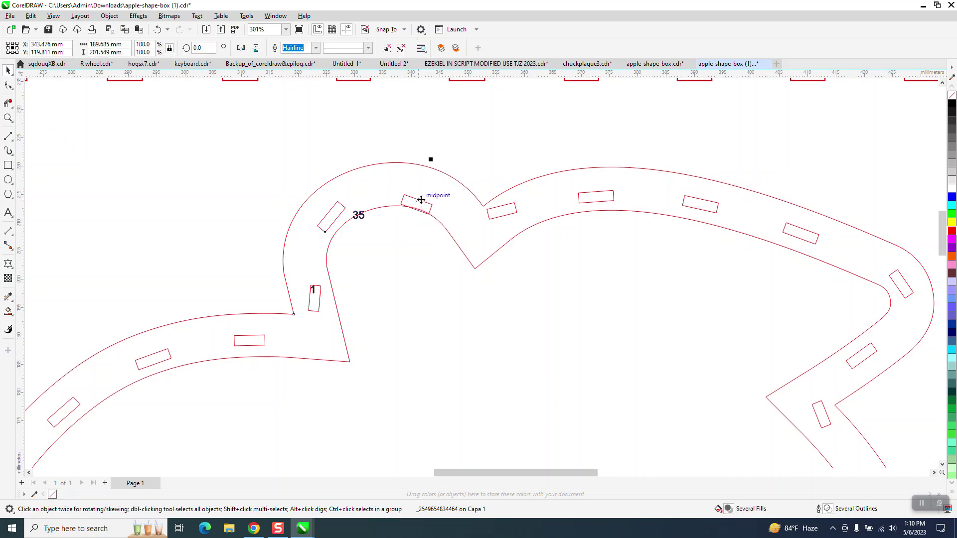
pyautogui.click(110, 16)
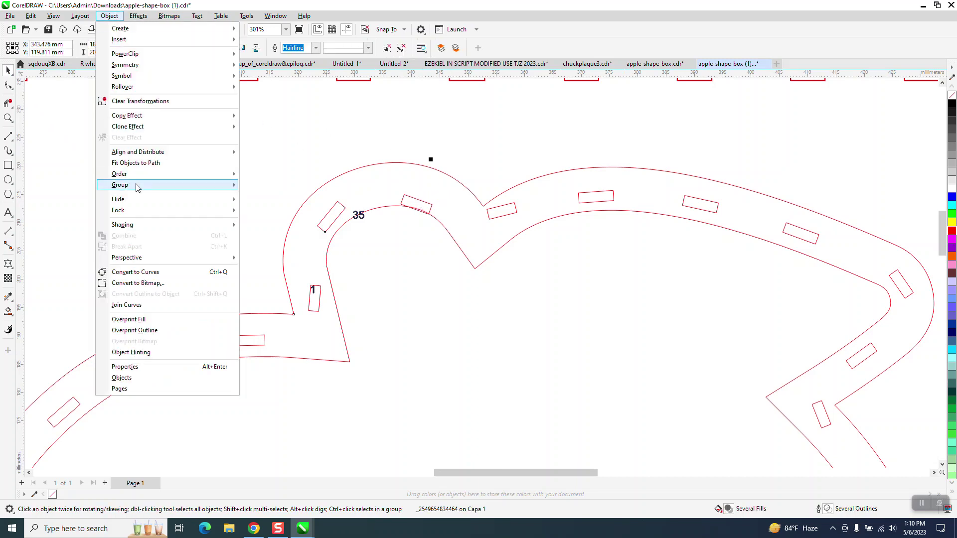
pyautogui.moveTo(230, 185)
pyautogui.click(266, 197)
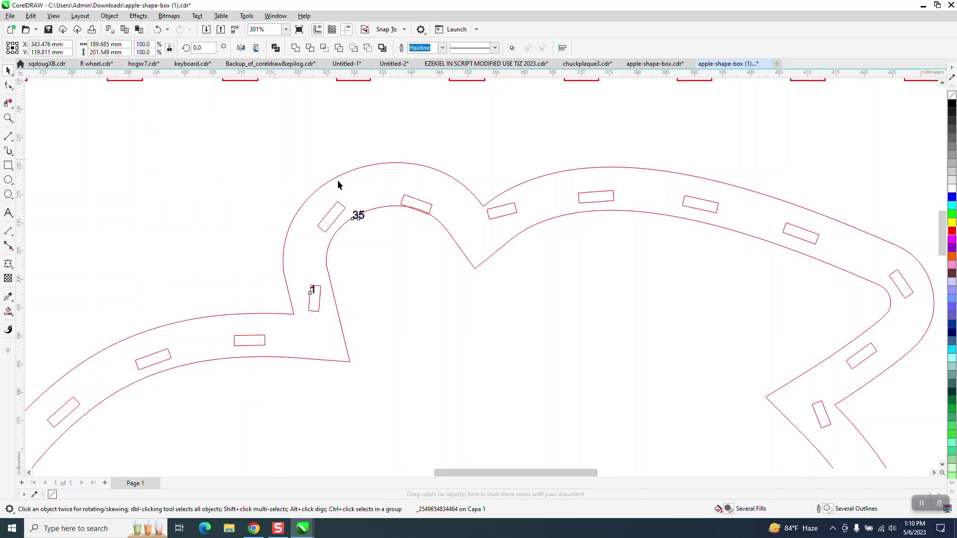
# Step: Move the tab slot overlapping the inner outline at the middle panel's stem up between the two outlines
pyautogui.click(427, 205)
pyautogui.moveTo(421, 205); pyautogui.dragTo(421, 198)
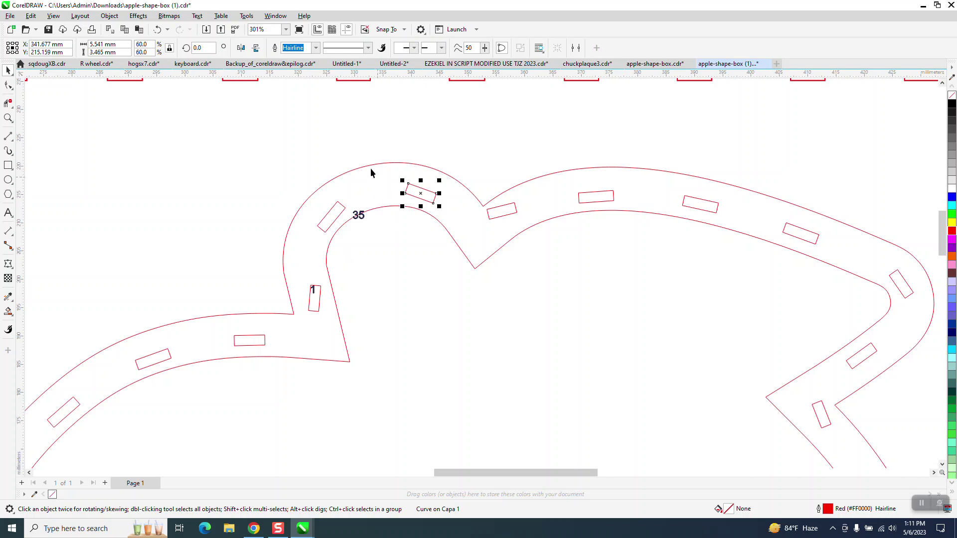
pyautogui.click(319, 293)
# Step: Examine the numbered tabs along the upper edge of the first side strips and compare them with the panel slots
pyautogui.scroll(-5, 397, 264)
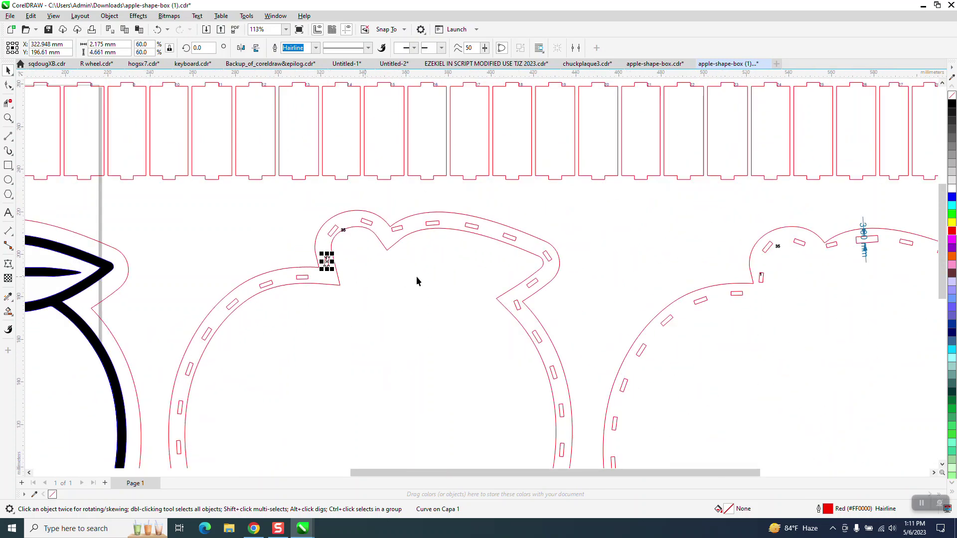
pyautogui.scroll(-2, 416, 281)
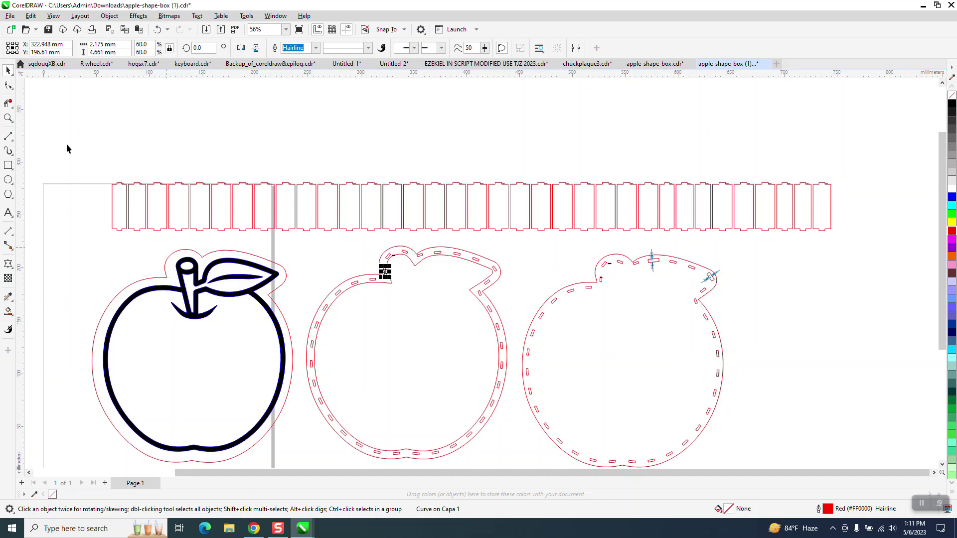
pyautogui.click(8, 118)
pyautogui.moveTo(76, 152); pyautogui.dragTo(167, 263)
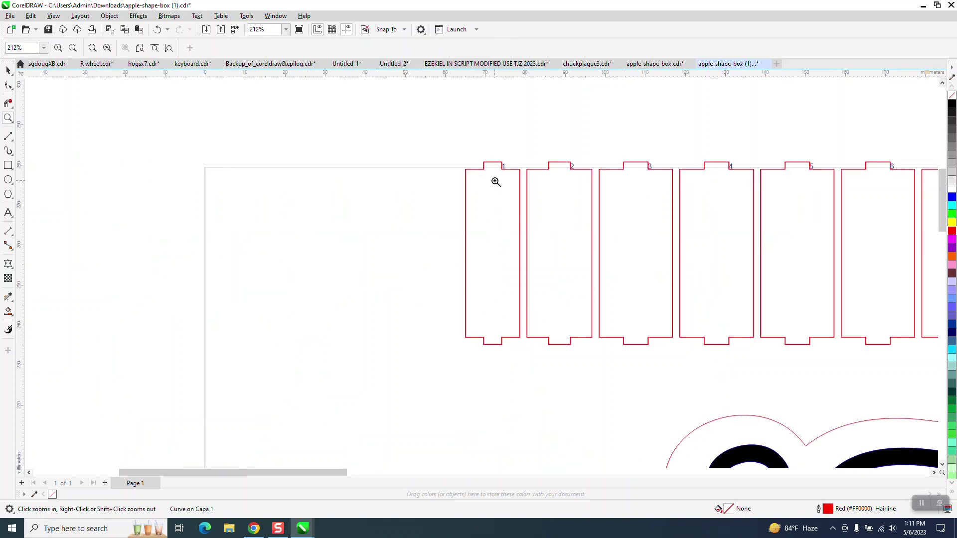
pyautogui.moveTo(483, 150); pyautogui.dragTo(593, 185)
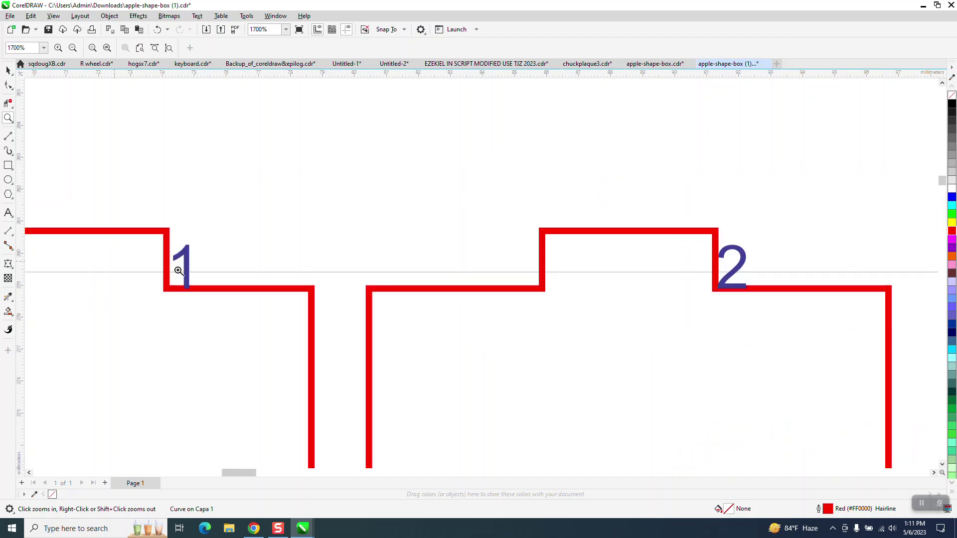
pyautogui.scroll(-2, 180, 271)
pyautogui.scroll(-9, 205, 251)
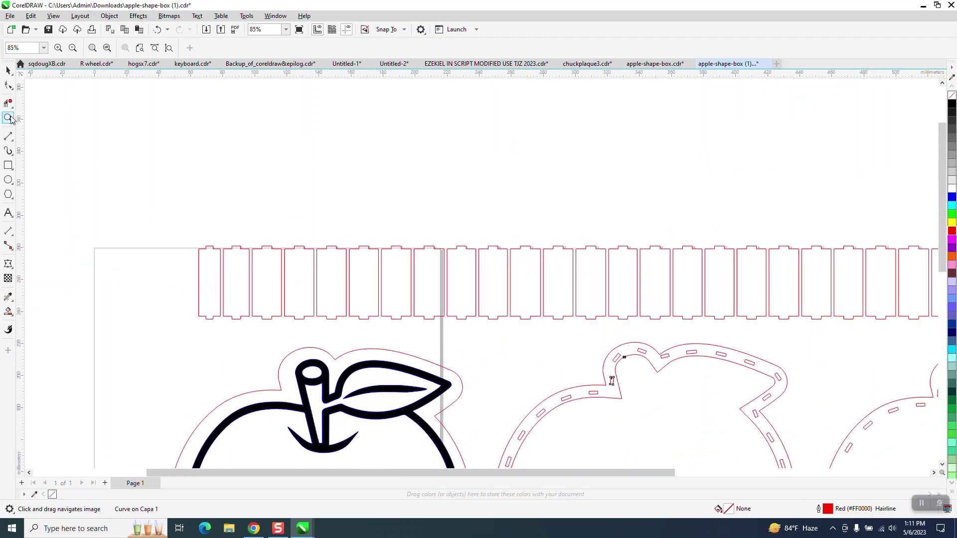
pyautogui.moveTo(171, 222); pyautogui.dragTo(299, 281)
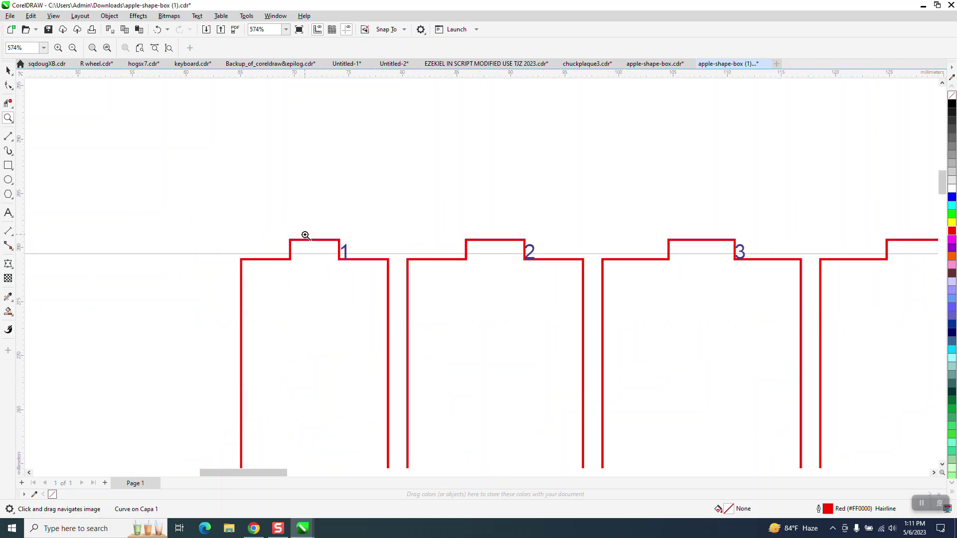
pyautogui.scroll(-10, 306, 235)
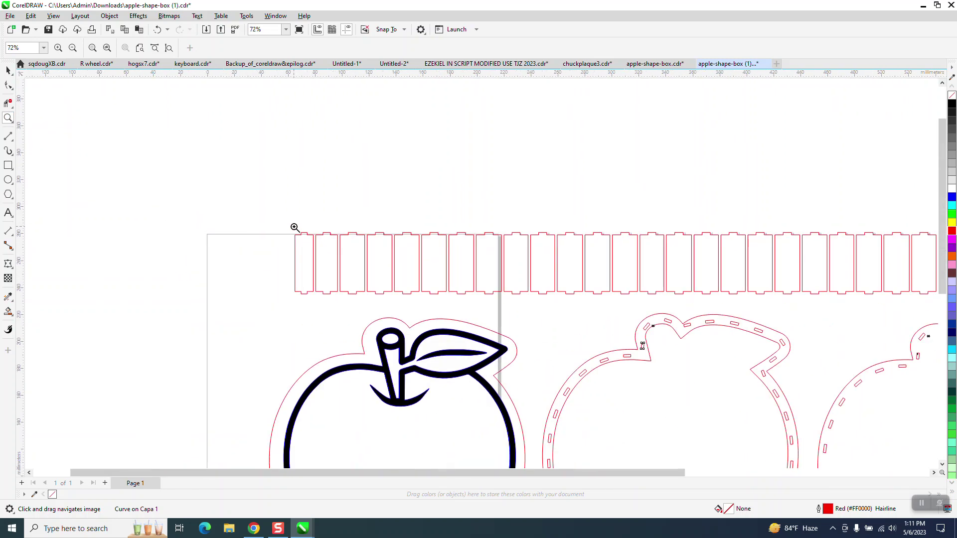
pyautogui.scroll(-2, 293, 231)
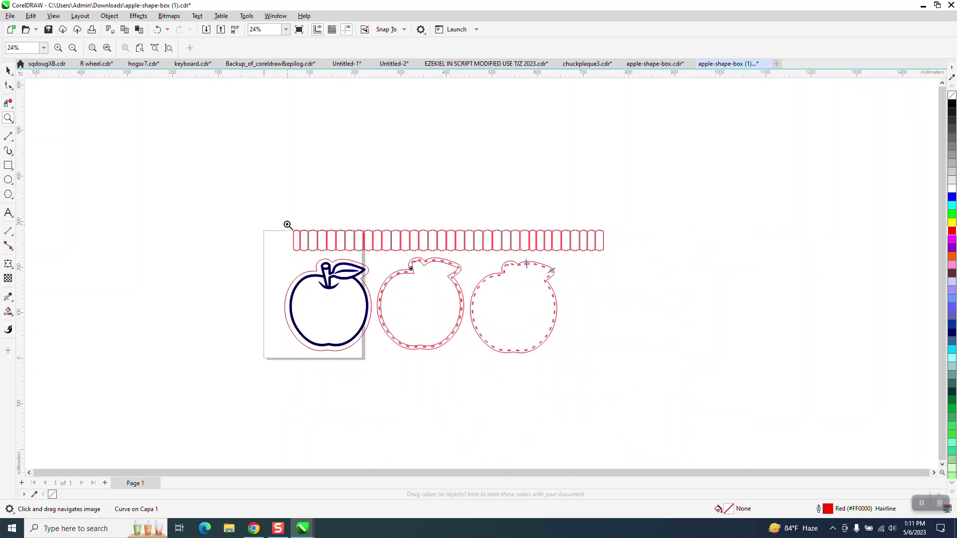
# Step: Set the page size to 400 mm wide by 300 mm high
pyautogui.click(8, 70)
pyautogui.click(266, 204)
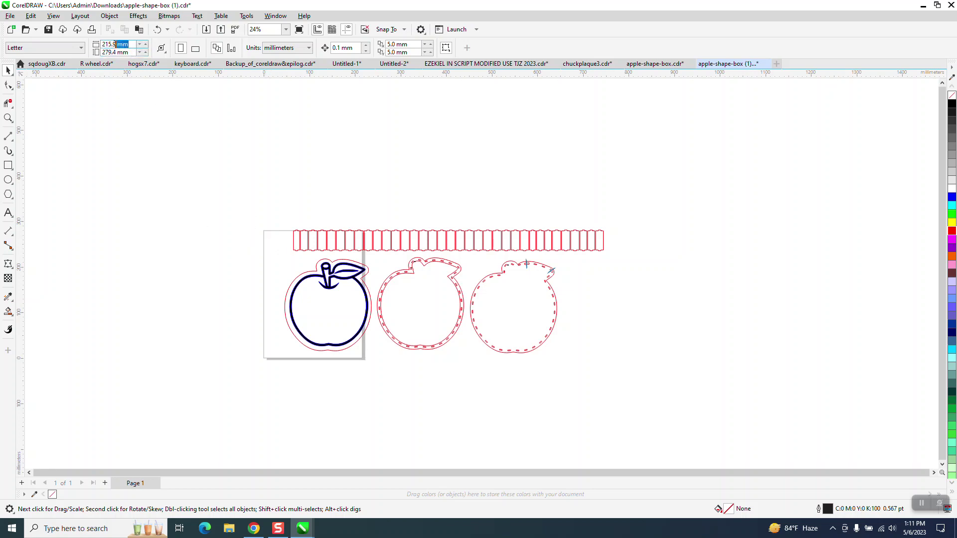
pyautogui.moveTo(115, 44); pyautogui.dragTo(90, 76)
pyautogui.write('400')
pyautogui.press('Tab')
pyautogui.write('3')
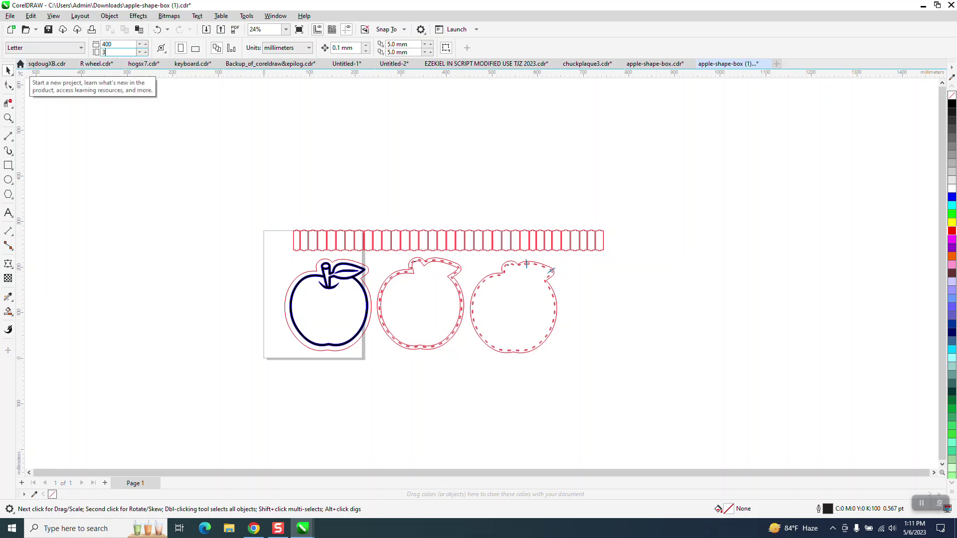
pyautogui.write('00')
pyautogui.press('Return')
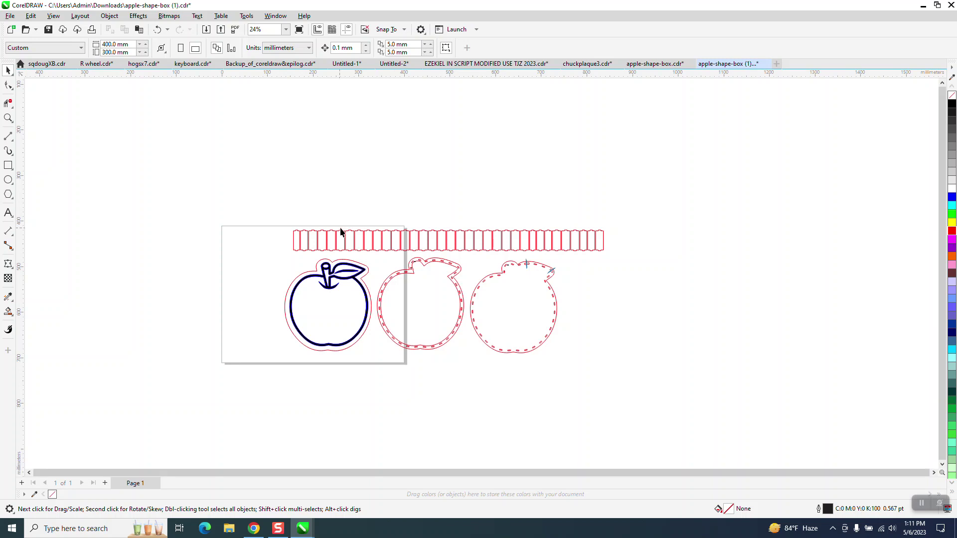
# Step: Try to move the first side strip out of the row, and undo that move
pyautogui.click(8, 118)
pyautogui.moveTo(276, 193); pyautogui.dragTo(494, 276)
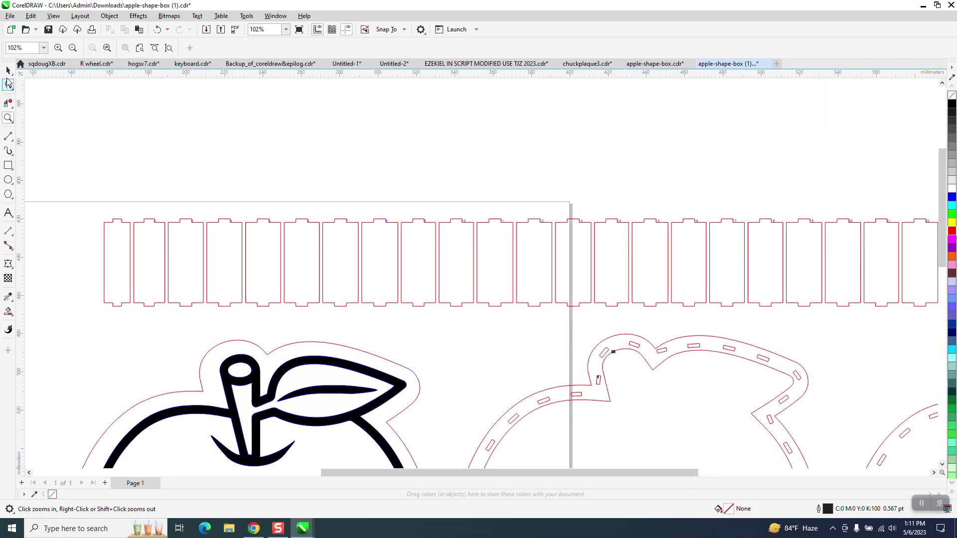
pyautogui.click(8, 71)
pyautogui.moveTo(120, 225); pyautogui.dragTo(62, 245)
pyautogui.scroll(-3, 114, 253)
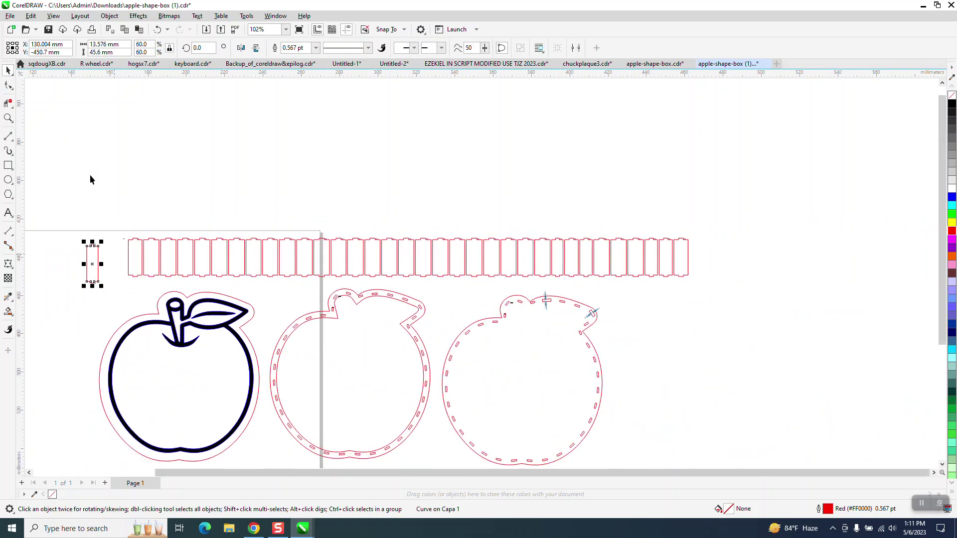
pyautogui.press('F10')
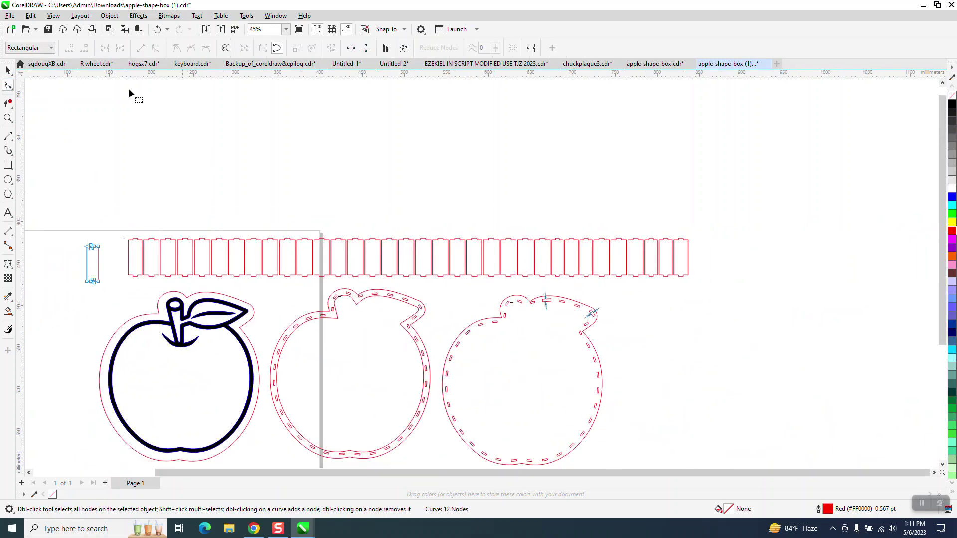
pyautogui.click(157, 30)
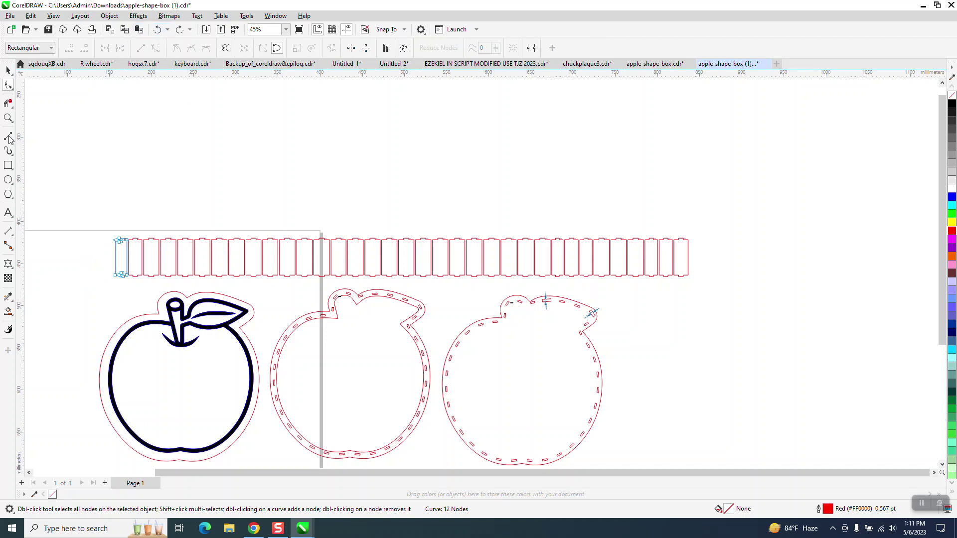
# Step: Move the first group of side strips, about 314 mm long in total, away from the row so it fits within the page width
pyautogui.click(8, 70)
pyautogui.moveTo(92, 210); pyautogui.dragTo(388, 278)
pyautogui.scroll(-1, 388, 278)
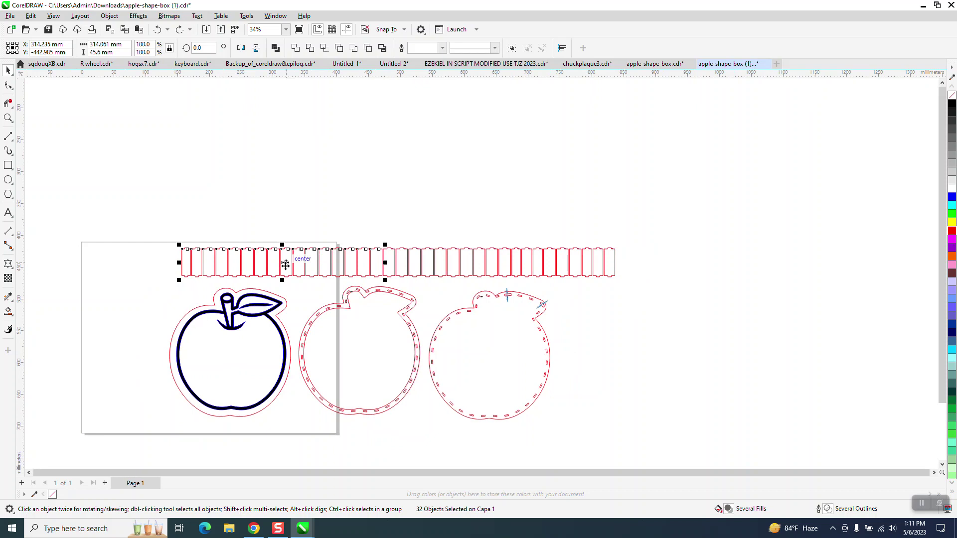
pyautogui.moveTo(285, 264); pyautogui.dragTo(213, 265)
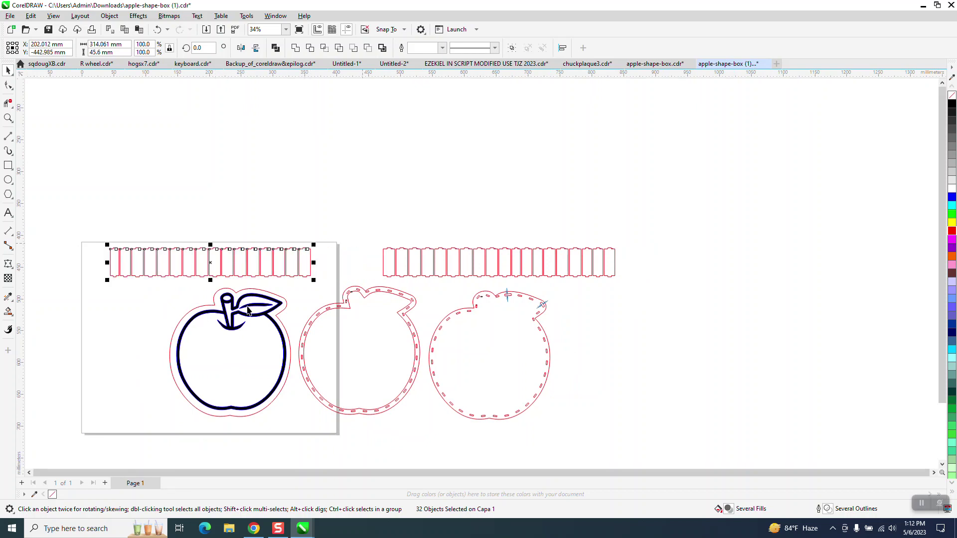
# Step: Move the decorated apple lid, including its outer outline, off the page to the empty area above it
pyautogui.moveTo(126, 285); pyautogui.dragTo(329, 422)
pyautogui.click(244, 348)
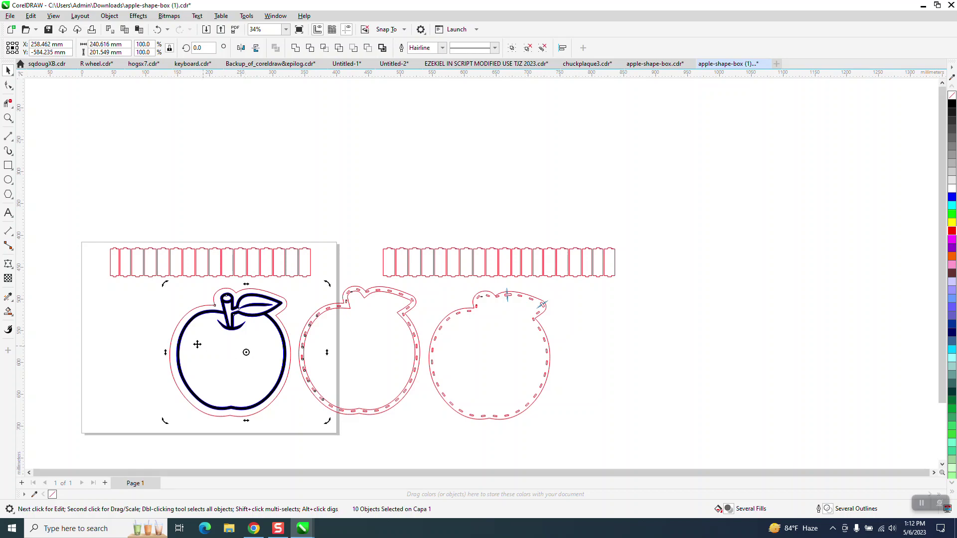
pyautogui.click(153, 322)
pyautogui.moveTo(160, 285); pyautogui.dragTo(300, 416)
pyautogui.moveTo(232, 335); pyautogui.dragTo(336, 153)
# Step: Move the remaining side strips onto the page as a second row directly below the first strips
pyautogui.moveTo(377, 234); pyautogui.dragTo(619, 295)
pyautogui.click(419, 264)
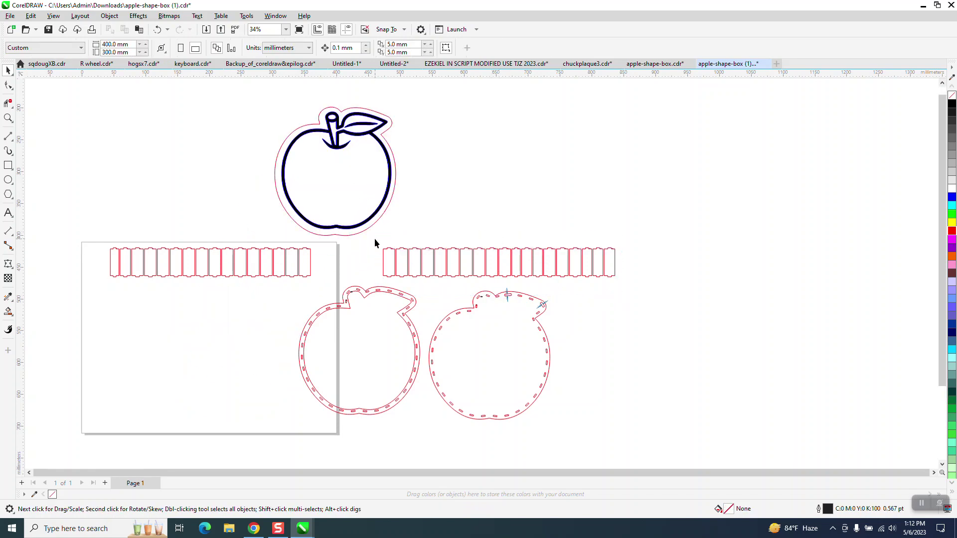
pyautogui.moveTo(614, 282); pyautogui.dragTo(615, 284)
pyautogui.moveTo(480, 270); pyautogui.dragTo(206, 294)
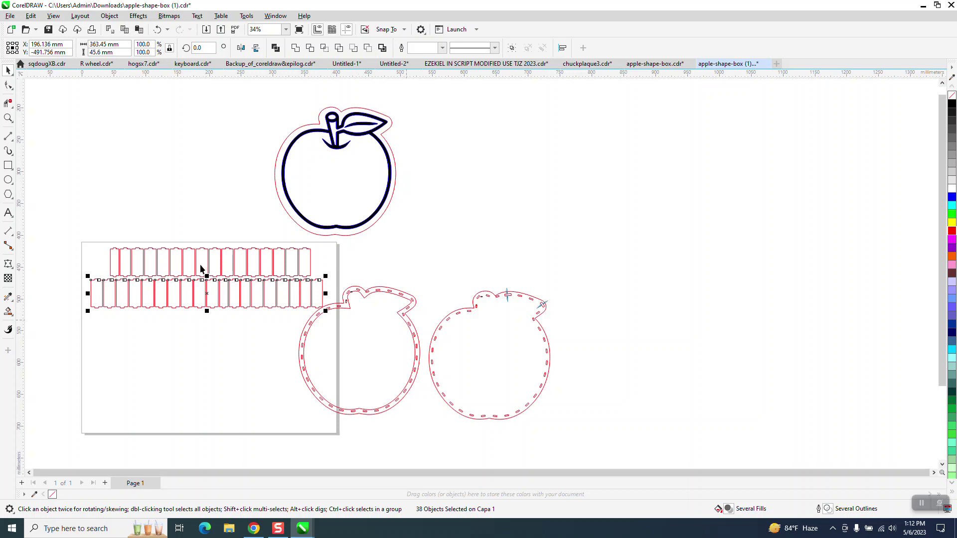
# Step: Undo the strip and lid moves, the page size change and the stem slot move, keeping the middle panel ungrouped
pyautogui.click(8, 118)
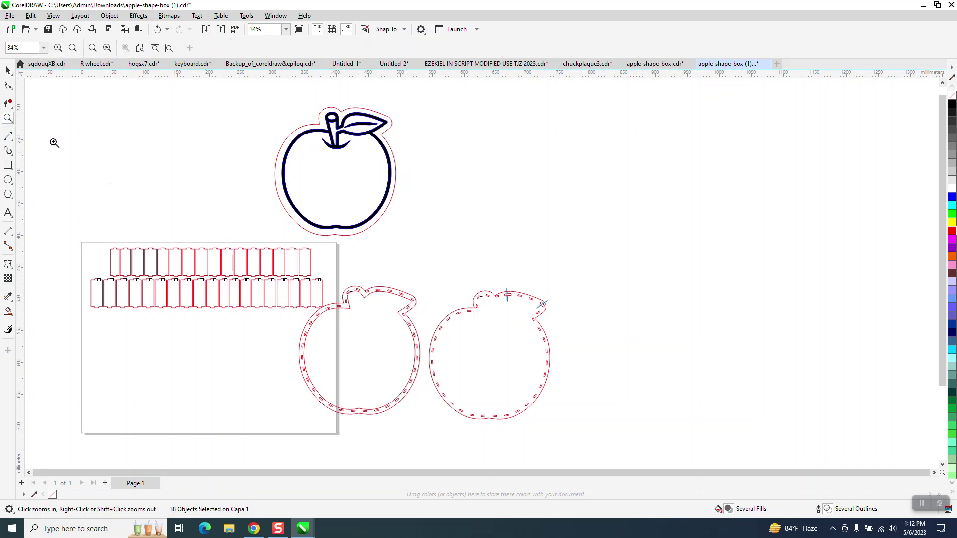
pyautogui.moveTo(337, 279); pyautogui.dragTo(594, 354)
pyautogui.scroll(-1, 565, 370)
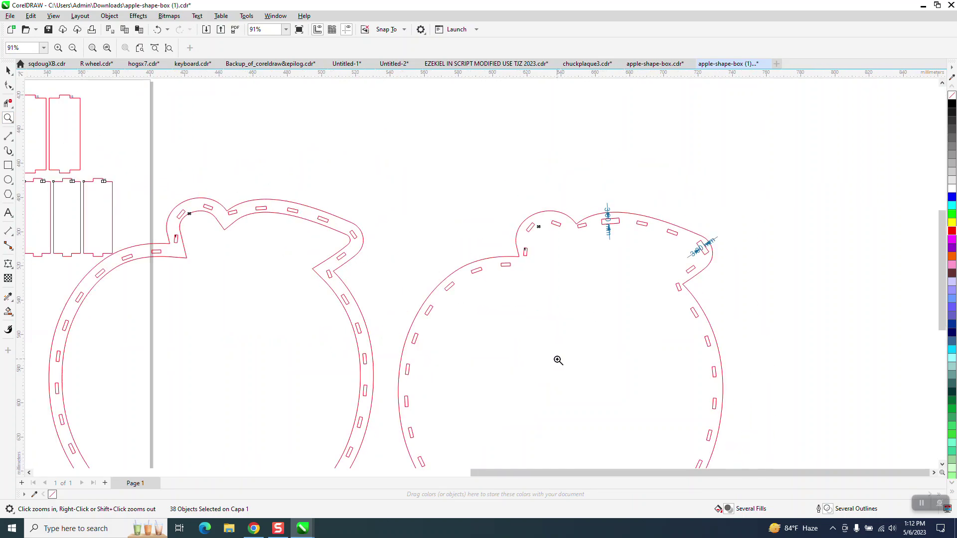
pyautogui.scroll(-1, 558, 360)
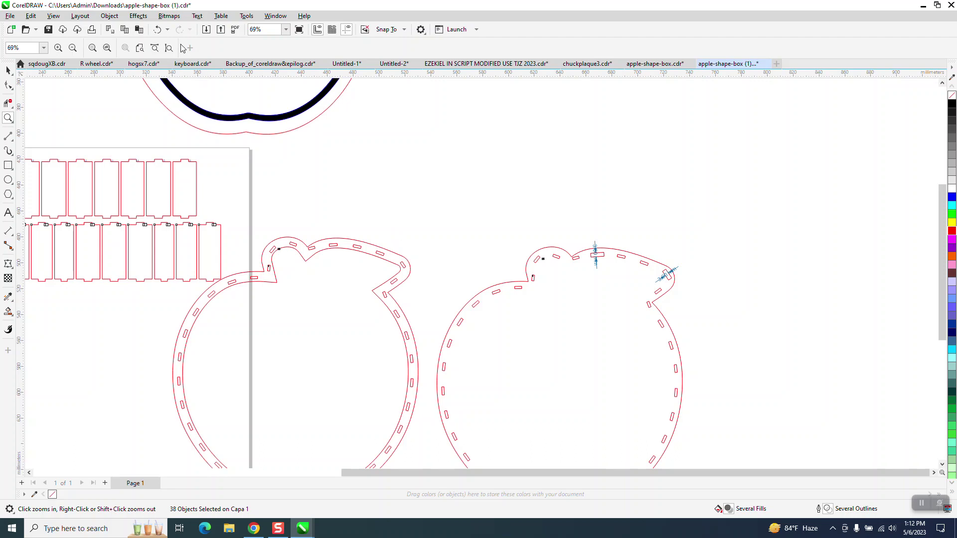
pyautogui.click(158, 30)
pyautogui.click(158, 30)
pyautogui.click(158, 30)
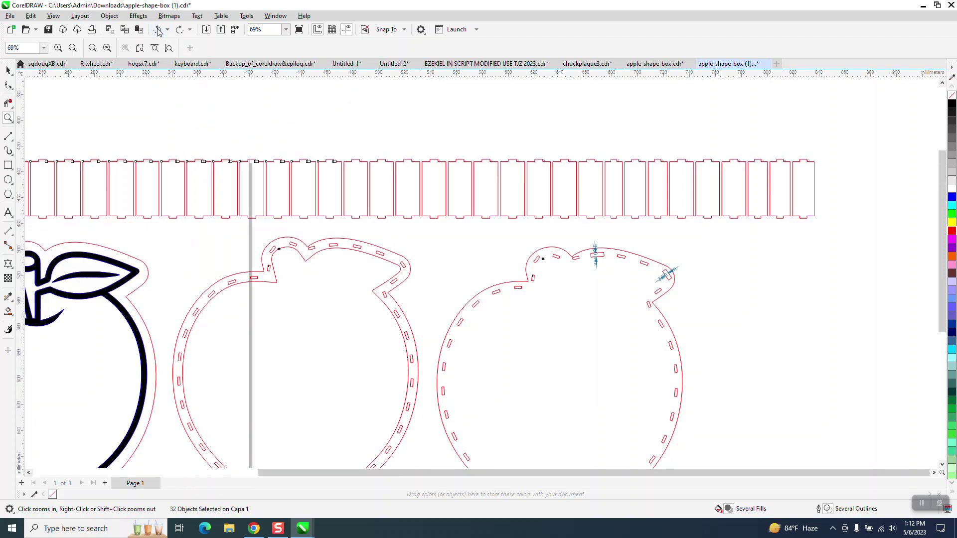
pyautogui.click(158, 30)
pyautogui.click(158, 30)
pyautogui.click(158, 30)
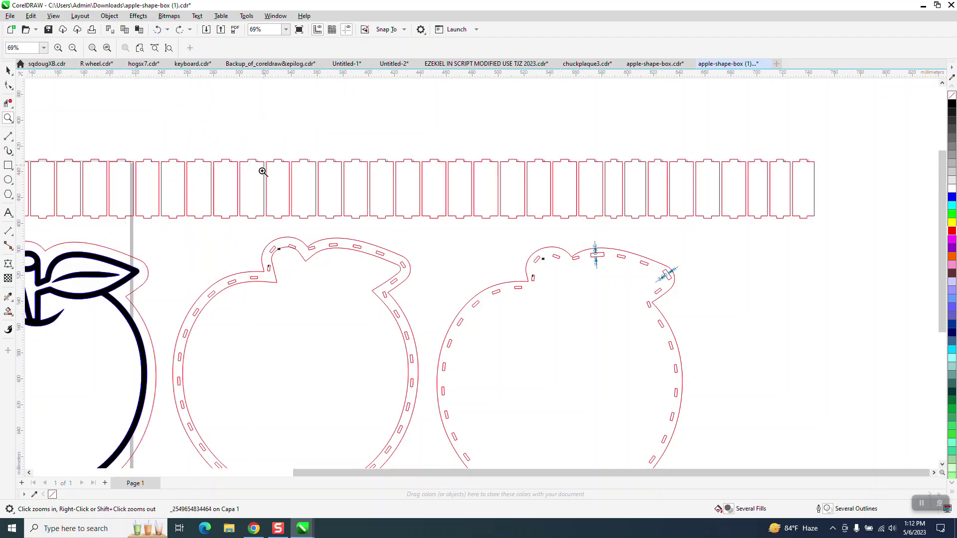
pyautogui.click(181, 30)
pyautogui.rightClick(343, 216)
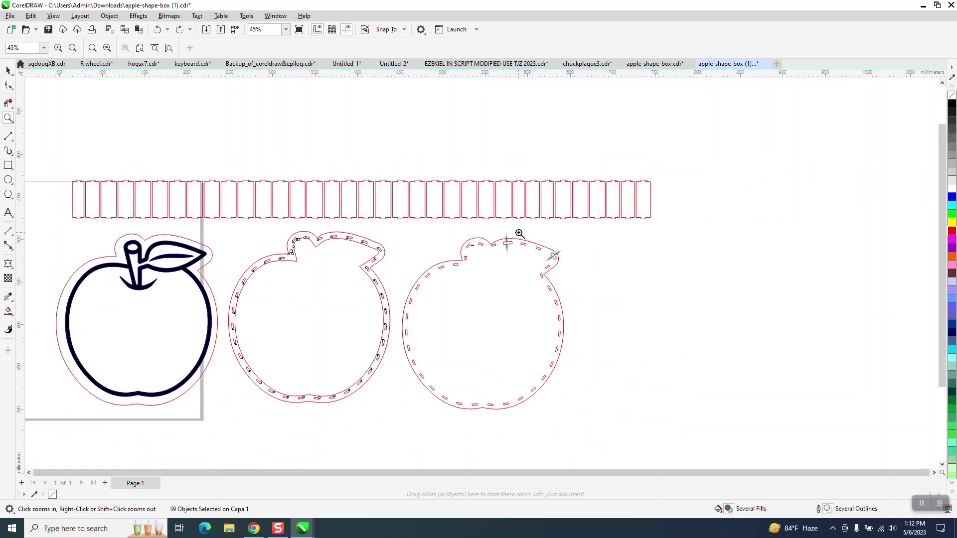
# Step: Delete the single-outline apple panel together with its tab slots and both dimensions
pyautogui.click(8, 70)
pyautogui.click(523, 236)
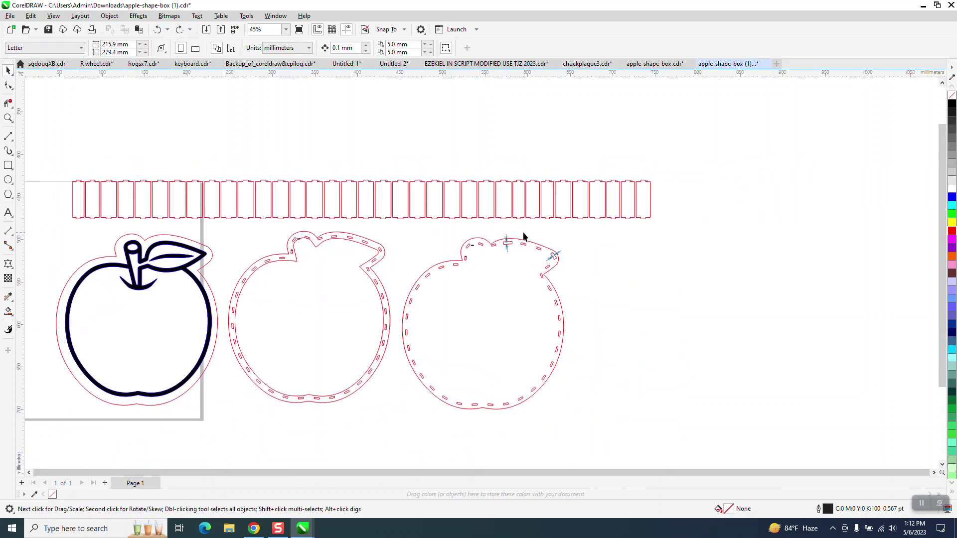
pyautogui.click(507, 237)
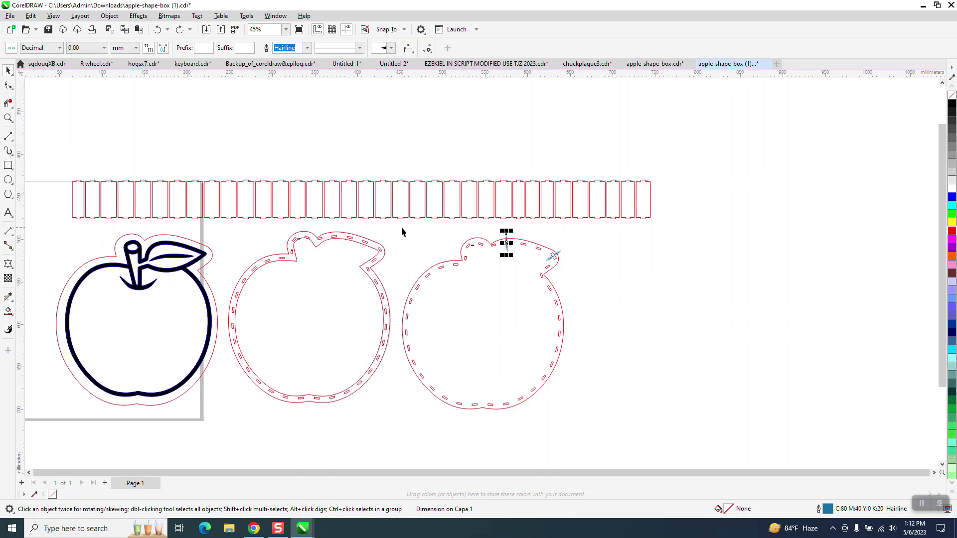
pyautogui.moveTo(401, 228); pyautogui.dragTo(438, 382)
pyautogui.moveTo(586, 420); pyautogui.dragTo(588, 418)
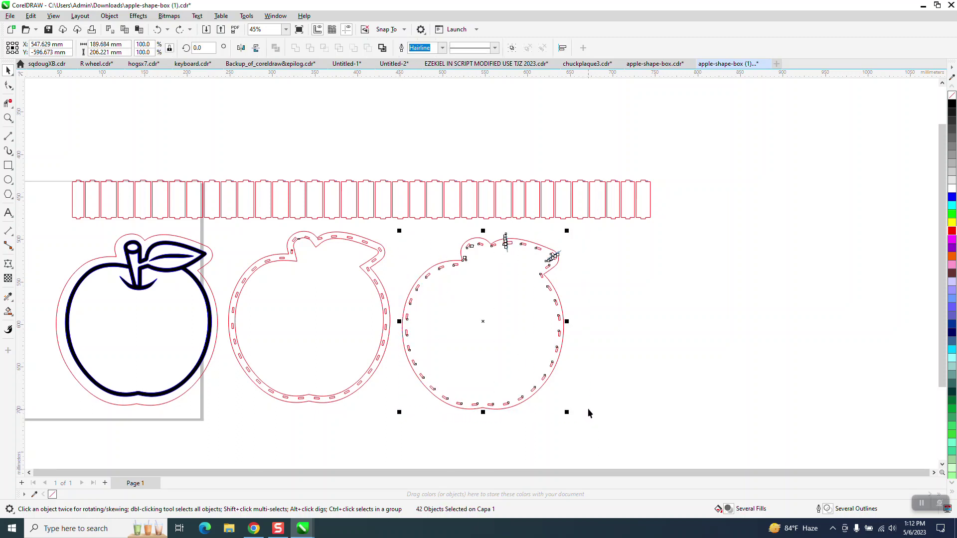
pyautogui.press('Delete')
pyautogui.rightClick(508, 338)
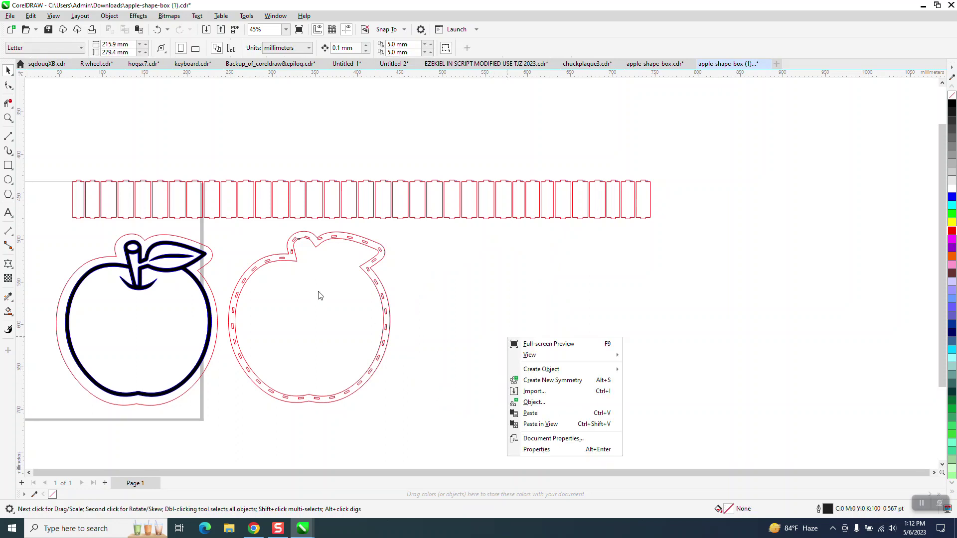
# Step: Move the slot overlapping the inner outline at the stem up between the two outlines and set its scale to 100%
pyautogui.click(8, 118)
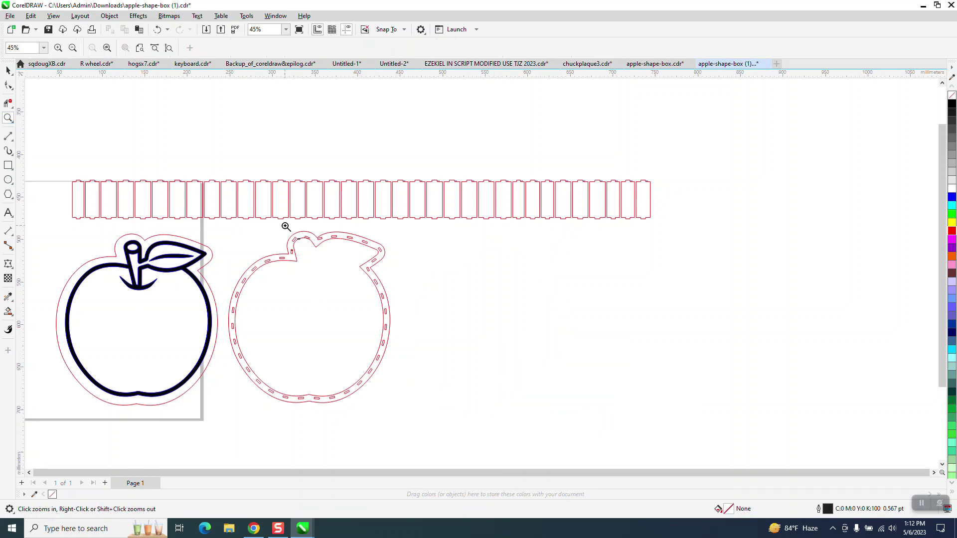
pyautogui.moveTo(285, 226); pyautogui.dragTo(431, 285)
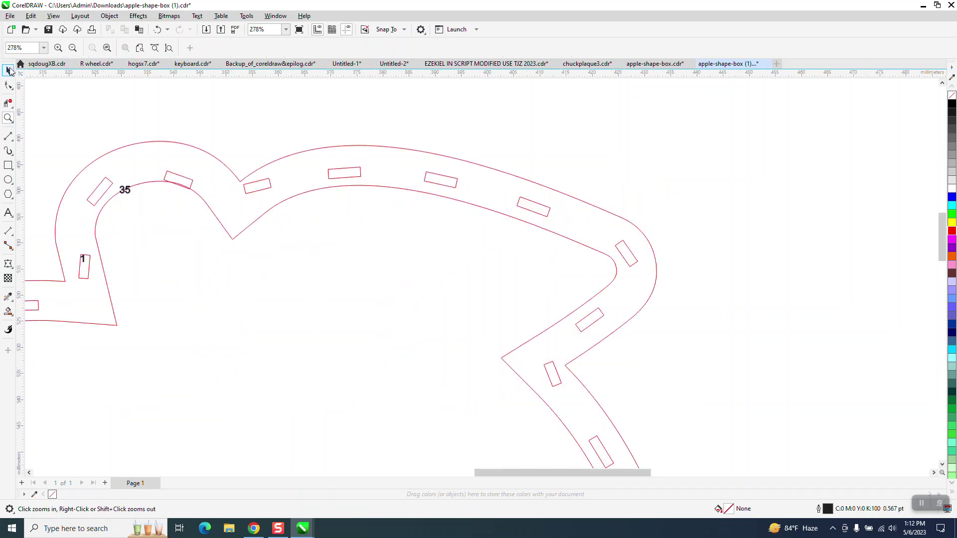
pyautogui.click(8, 70)
pyautogui.moveTo(185, 182); pyautogui.dragTo(187, 172)
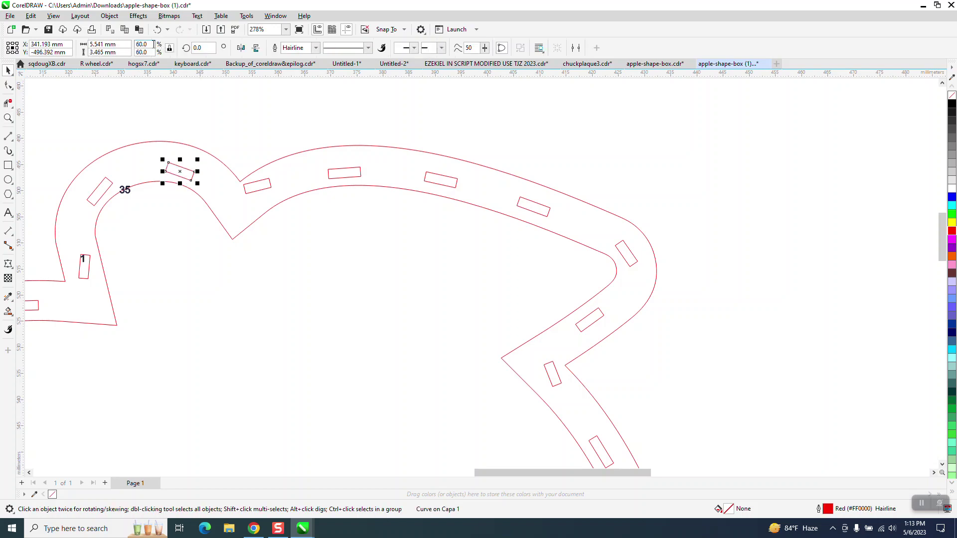
pyautogui.write('1')
pyautogui.click(169, 48)
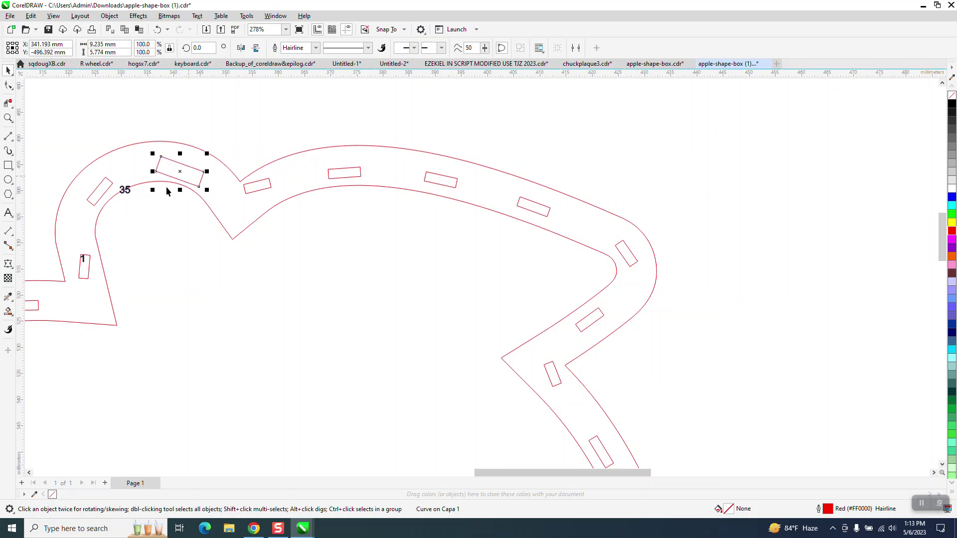
# Step: Set the scale of the stem slots beside the numbers 35 and 1 to 100%
pyautogui.click(101, 191)
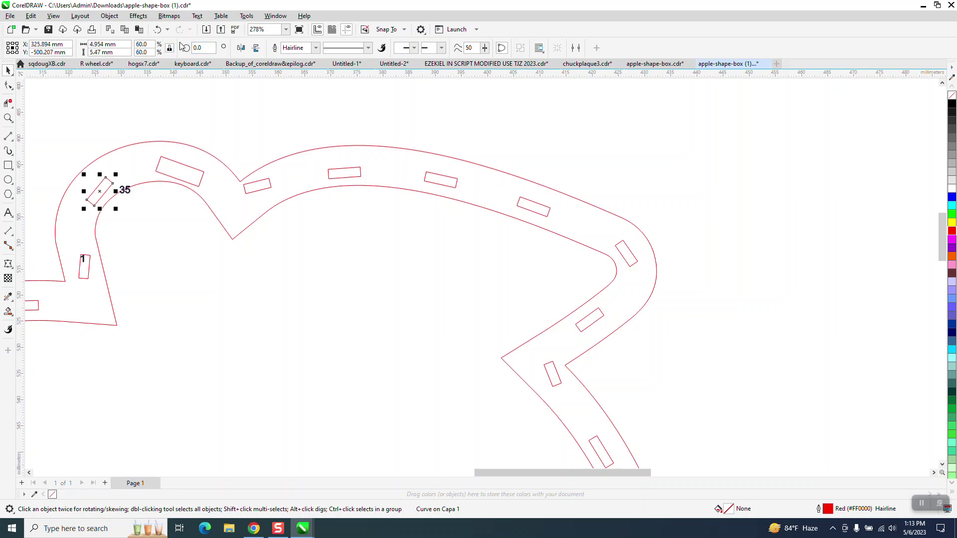
pyautogui.doubleClick(151, 44)
pyautogui.write('100')
pyautogui.press('Return')
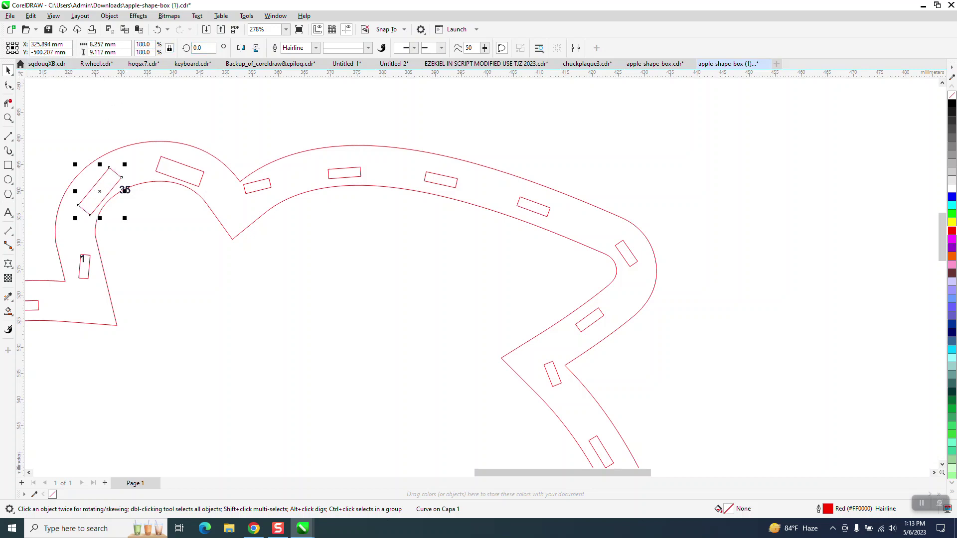
pyautogui.click(87, 279)
pyautogui.doubleClick(147, 44)
pyautogui.write('1')
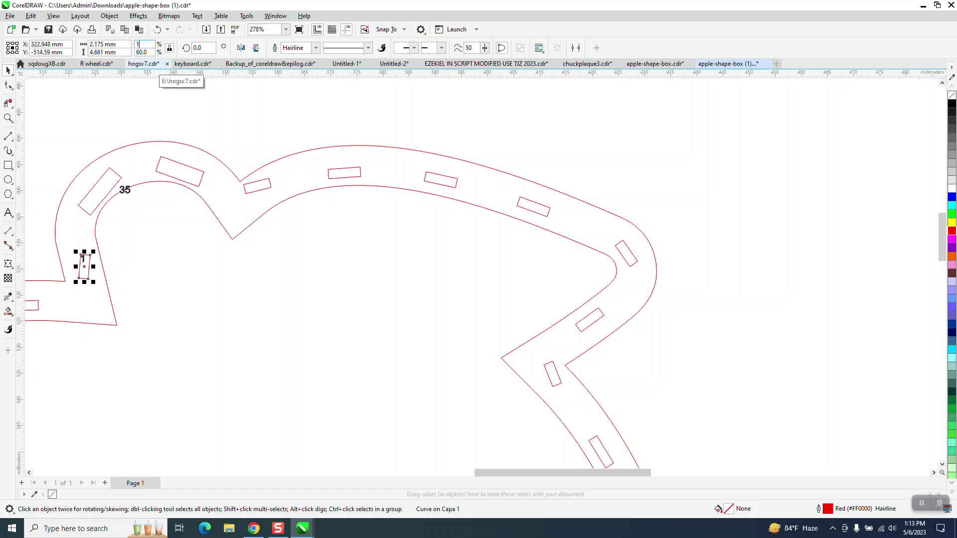
pyautogui.press('Return')
# Step: Examine the enlarged stem slots against the outlines and the remaining small slots of the apple panel
pyautogui.scroll(-3, 226, 194)
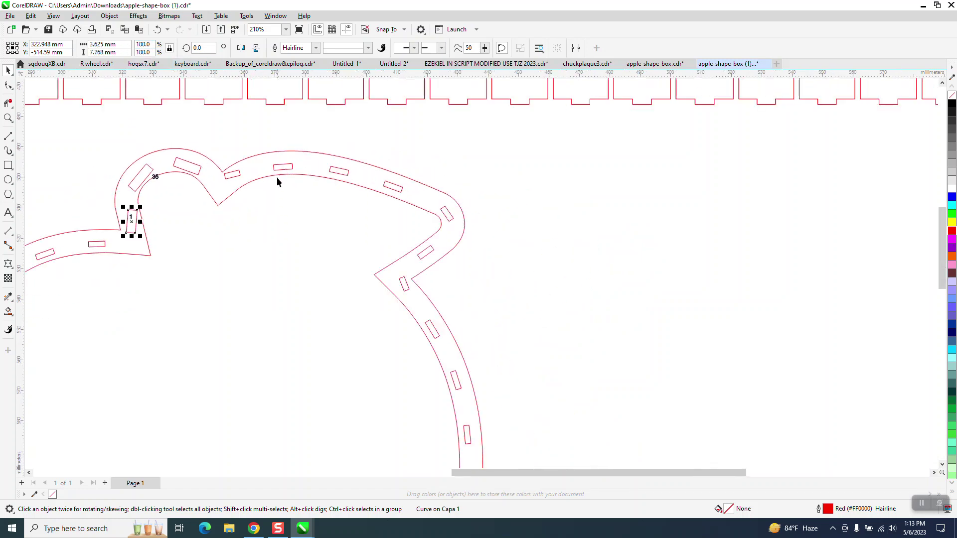
pyautogui.scroll(-6, 211, 169)
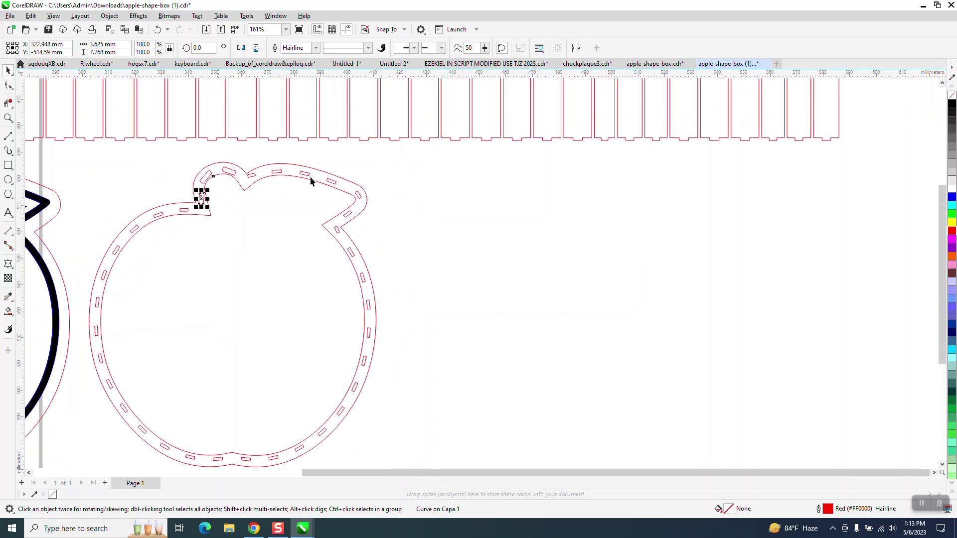
pyautogui.click(9, 118)
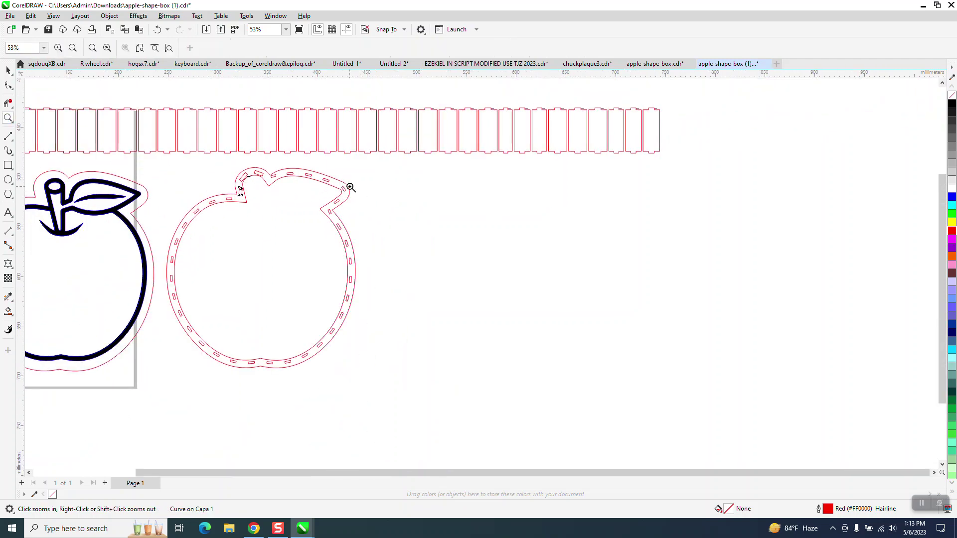
pyautogui.moveTo(199, 161); pyautogui.dragTo(326, 213)
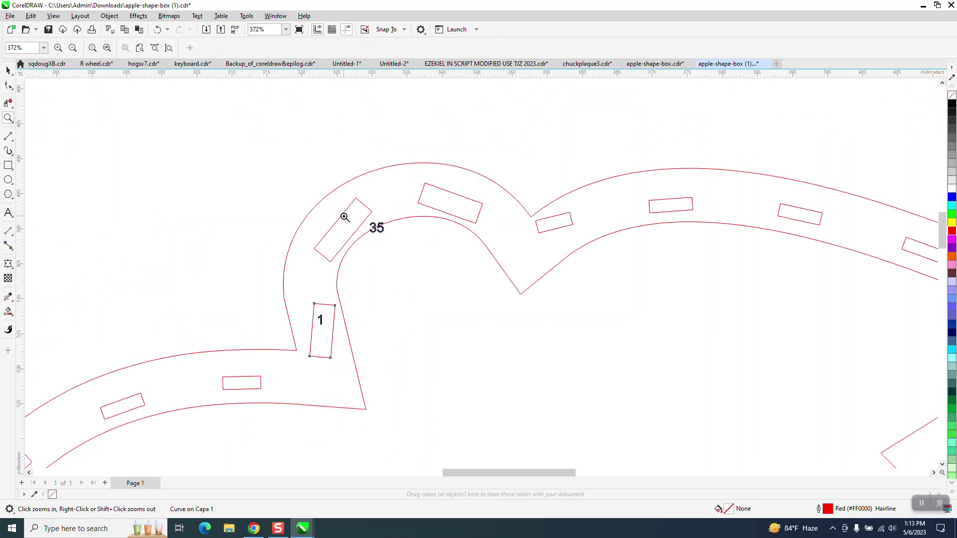
pyautogui.scroll(-4, 454, 222)
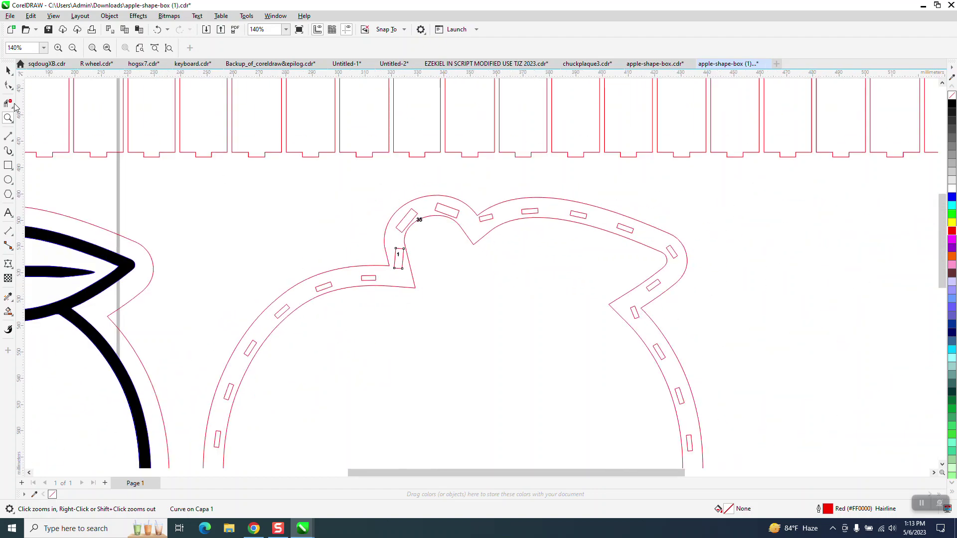
pyautogui.click(8, 70)
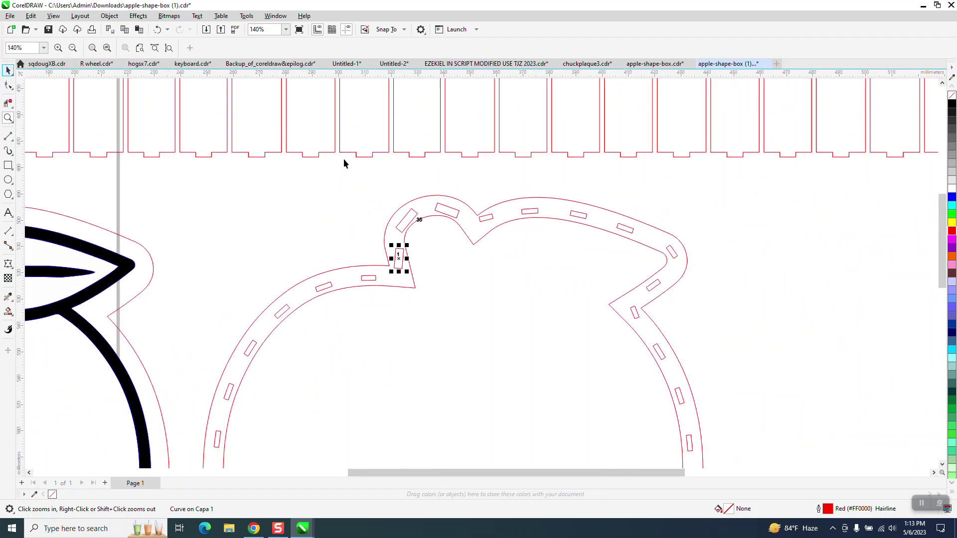
# Step: Set the slot at the notch between stem and leaf to 100% scale, and place a copy of the whole double-outline panel beside the original
pyautogui.click(490, 225)
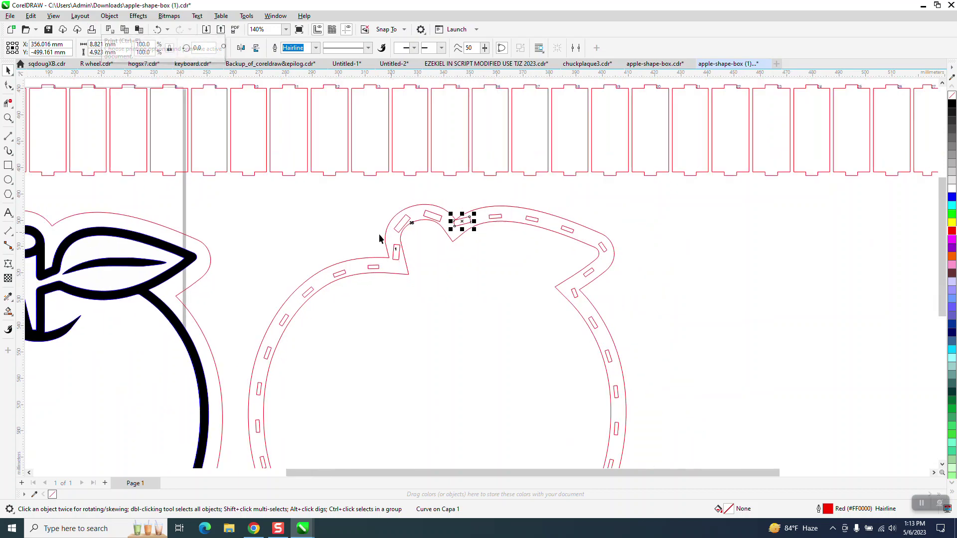
pyautogui.scroll(-3, 317, 230)
pyautogui.moveTo(308, 214); pyautogui.dragTo(514, 407)
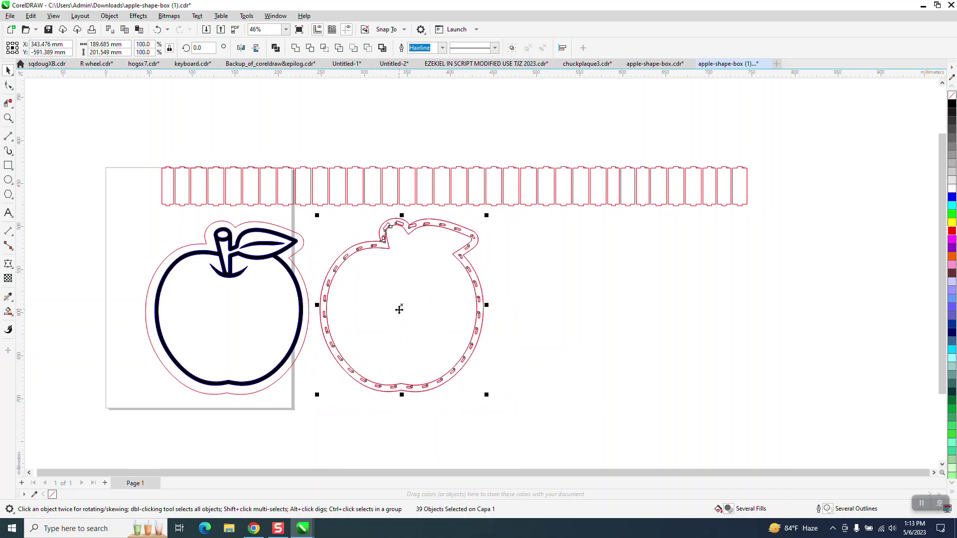
pyautogui.moveTo(399, 310); pyautogui.dragTo(581, 306)
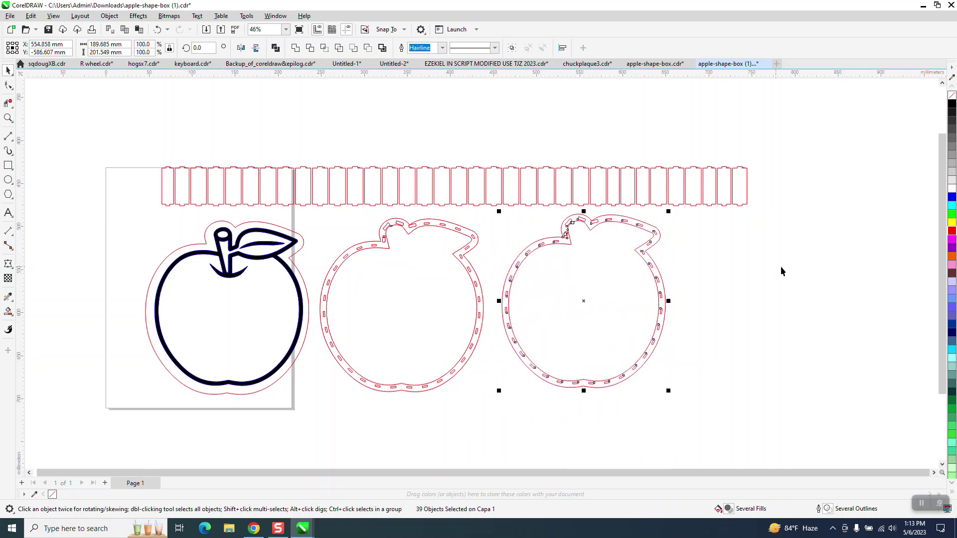
pyautogui.click(781, 271)
# Step: Delete the inner apple outline from the copied panel, keeping its outer outline and tab slots
pyautogui.click(569, 246)
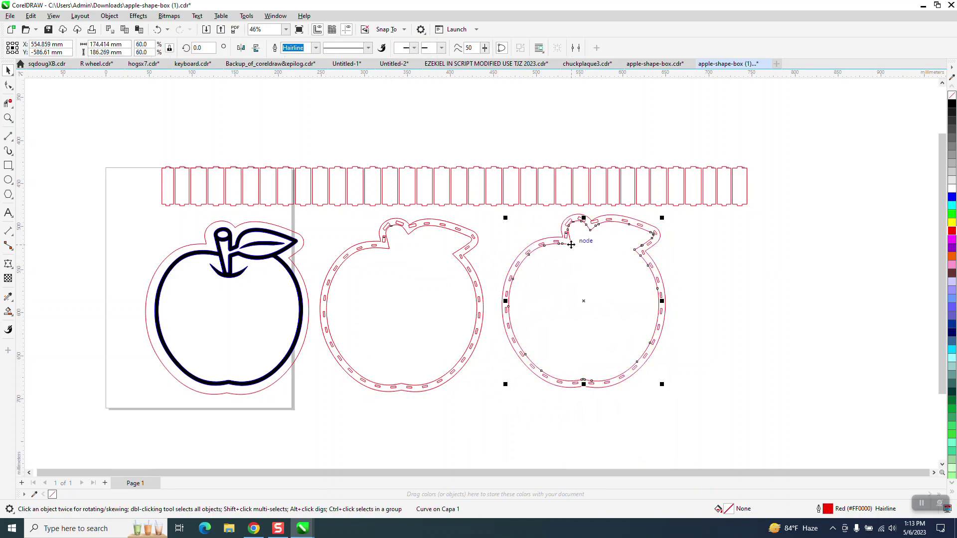
pyautogui.press('Delete')
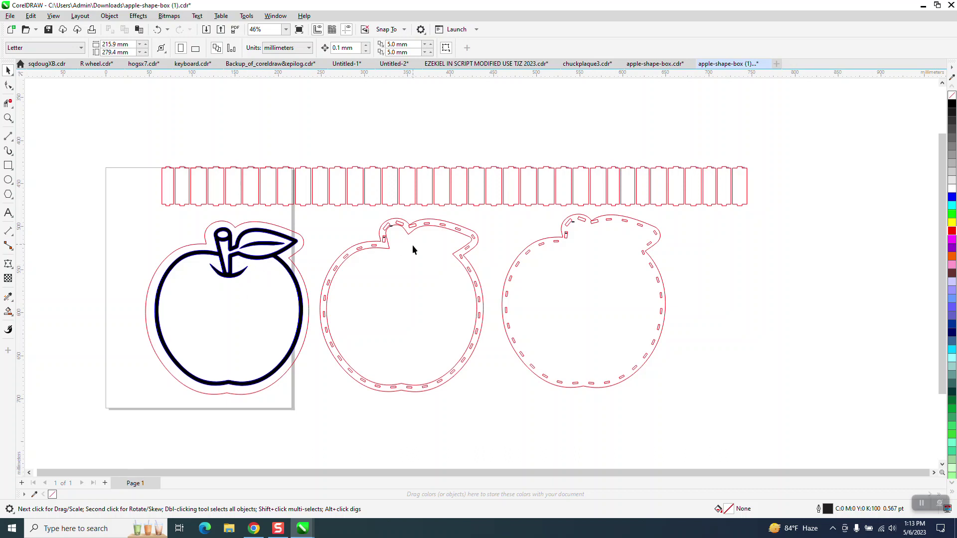
pyautogui.click(299, 273)
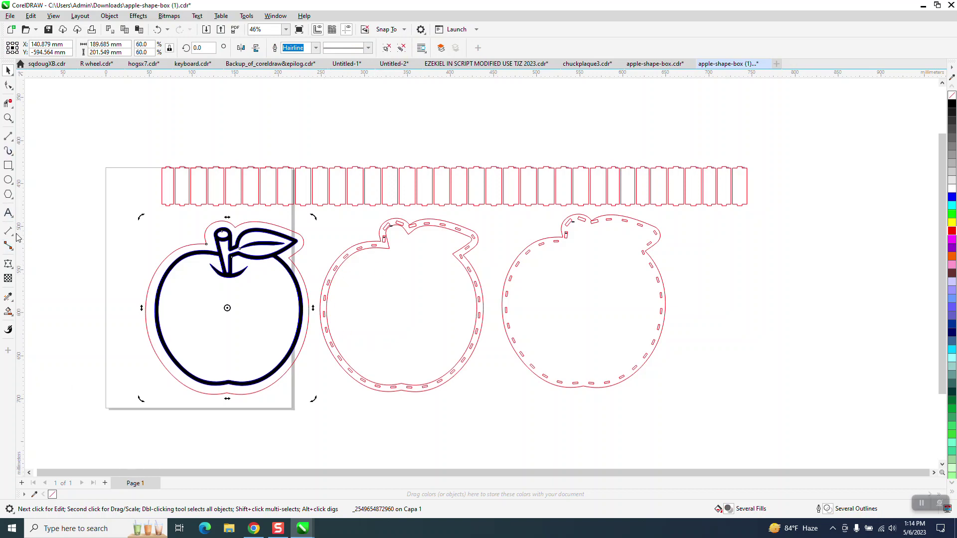
# Step: Create an apple shape from the double-outline panel's interior with Smart Fill, placed beyond the copied panel with no fill and a black outline
pyautogui.click(373, 289)
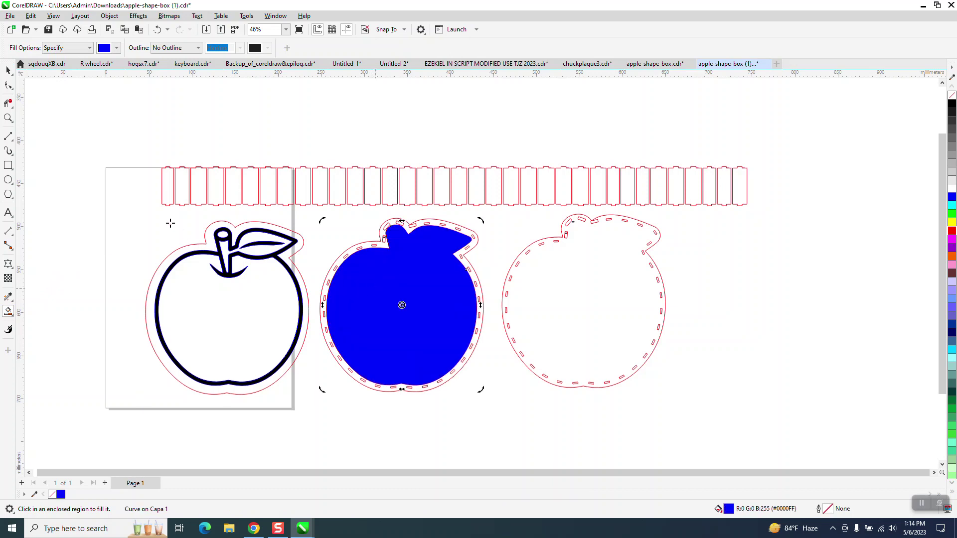
pyautogui.click(8, 71)
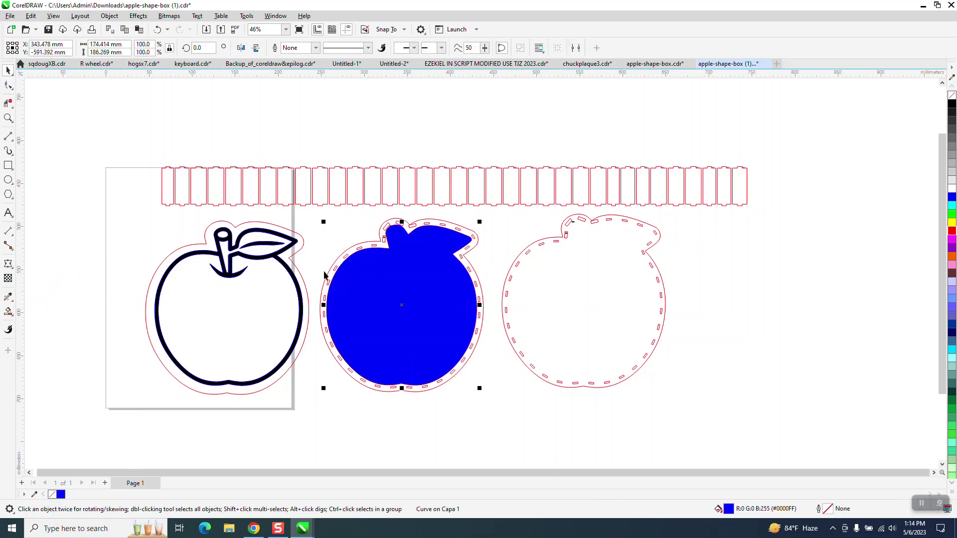
pyautogui.moveTo(409, 292); pyautogui.dragTo(770, 287)
pyautogui.click(951, 97)
pyautogui.rightClick(952, 105)
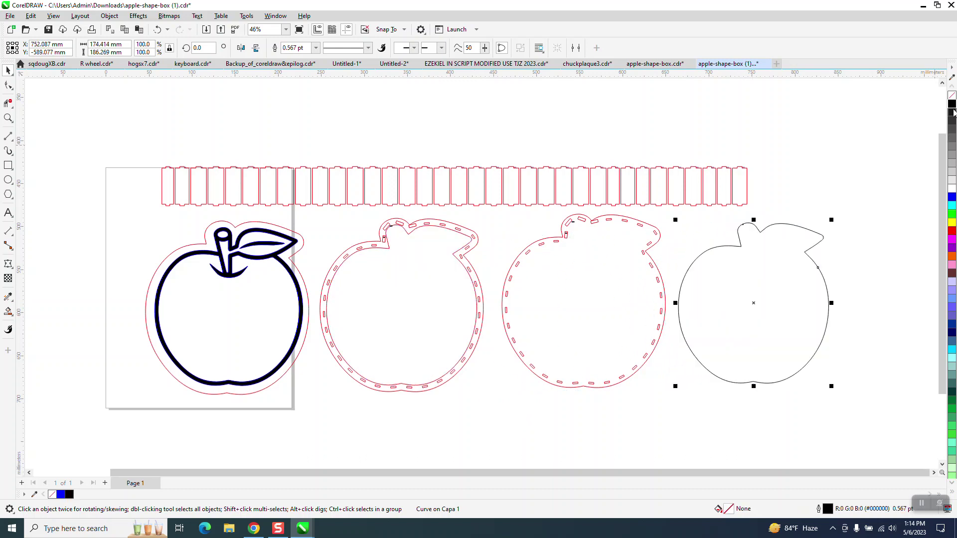
# Step: Try an inside contour with 2 steps and a 0.05 mm offset on the black apple outline, inspect the stem area, and undo it
pyautogui.click(122, 16)
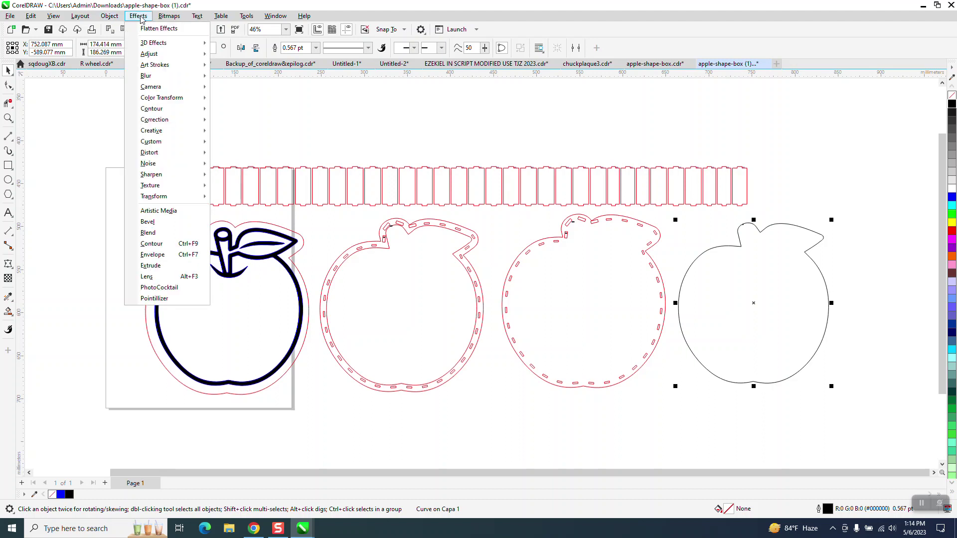
pyautogui.click(161, 249)
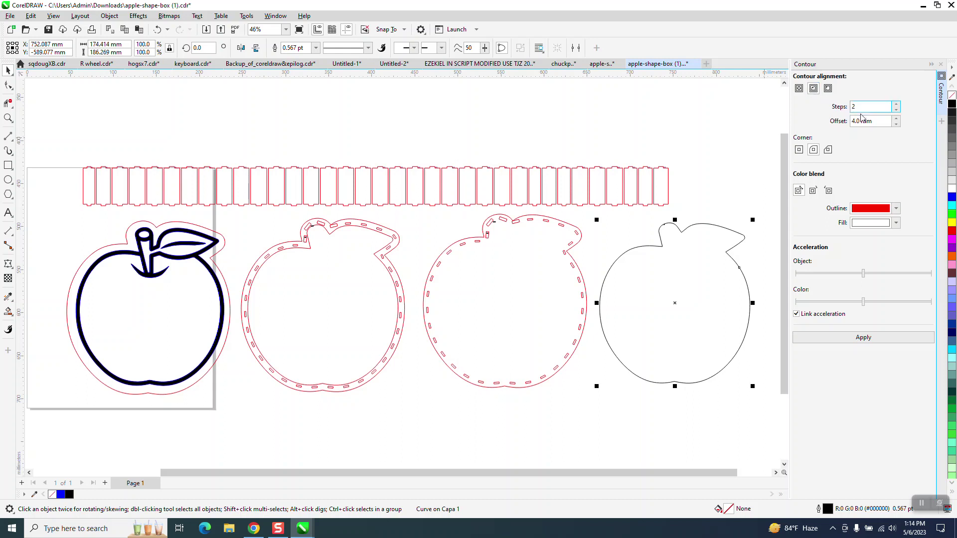
pyautogui.moveTo(875, 121); pyautogui.dragTo(844, 131)
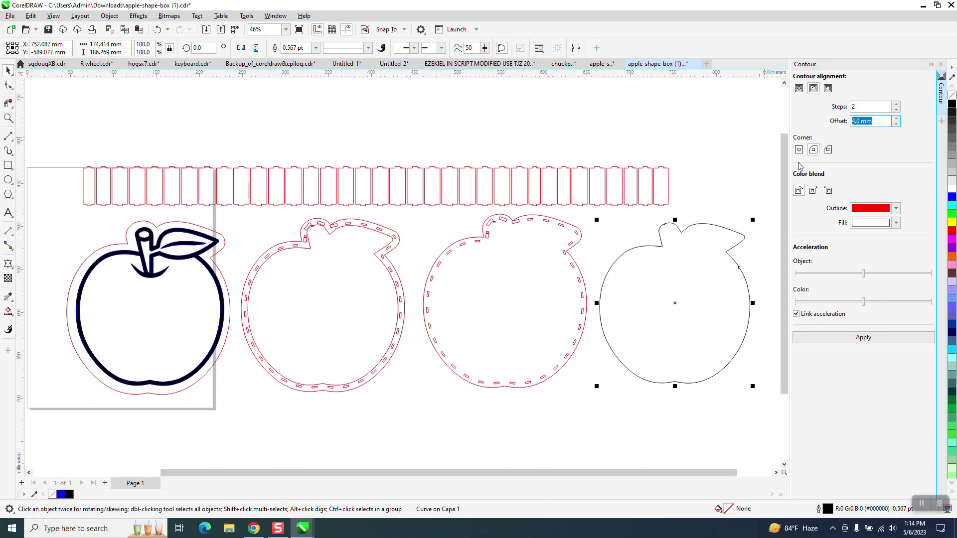
pyautogui.write('.05')
pyautogui.click(871, 341)
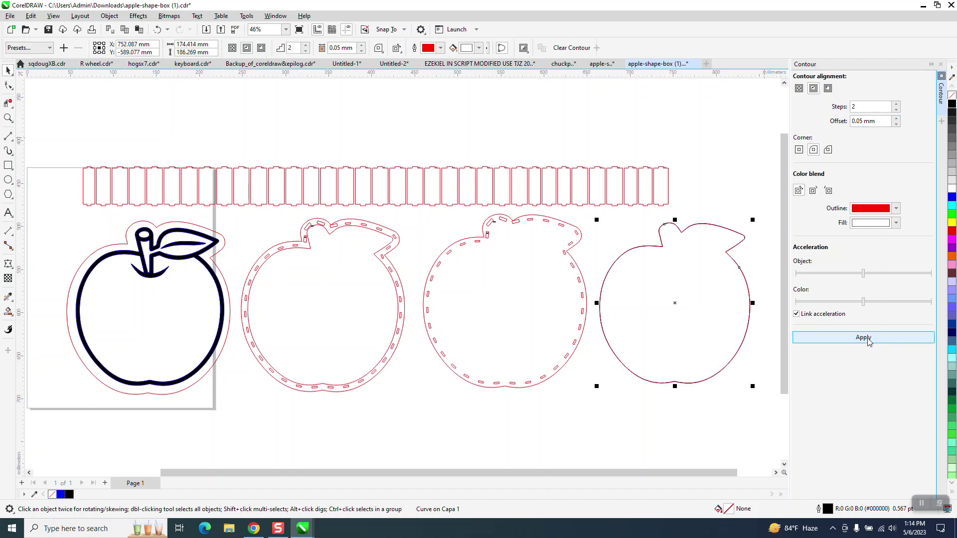
pyautogui.click(8, 119)
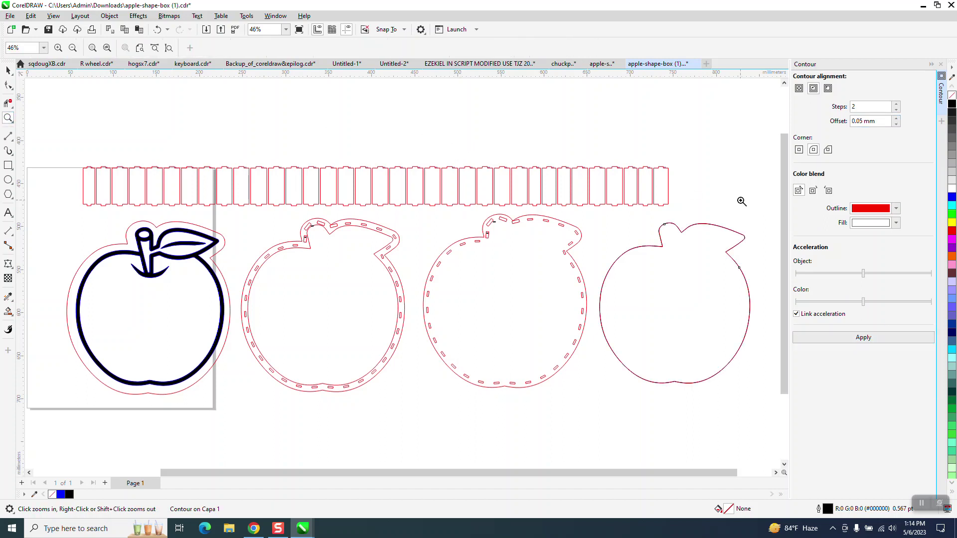
pyautogui.click(702, 248)
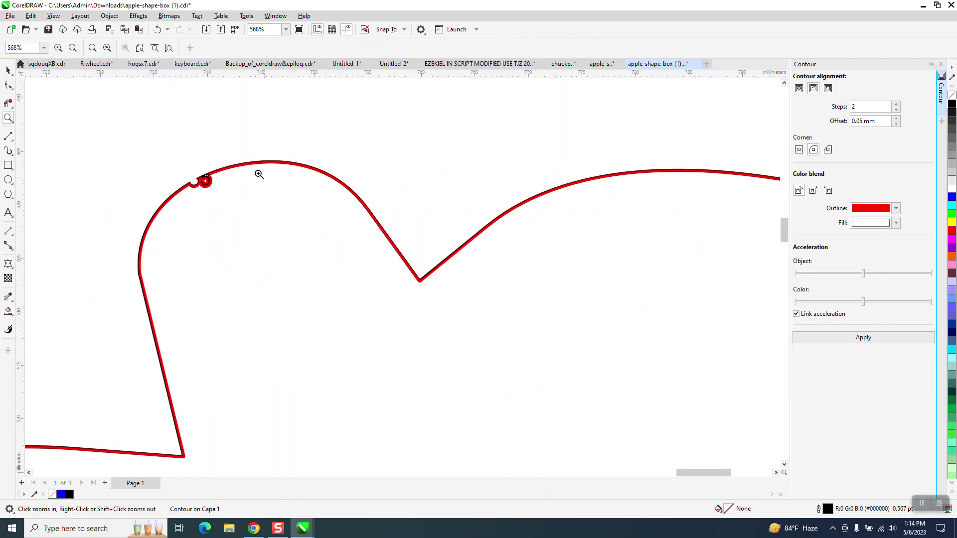
pyautogui.click(156, 30)
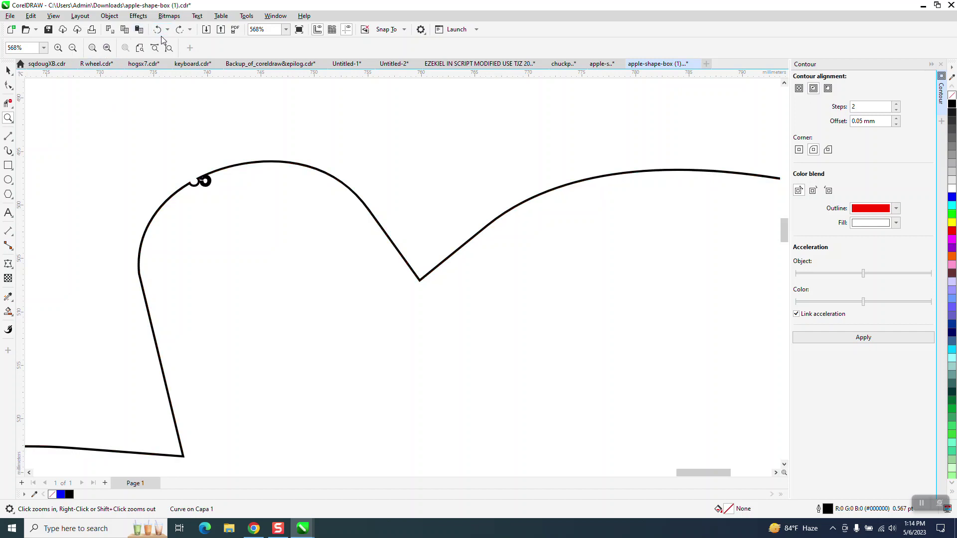
pyautogui.click(156, 30)
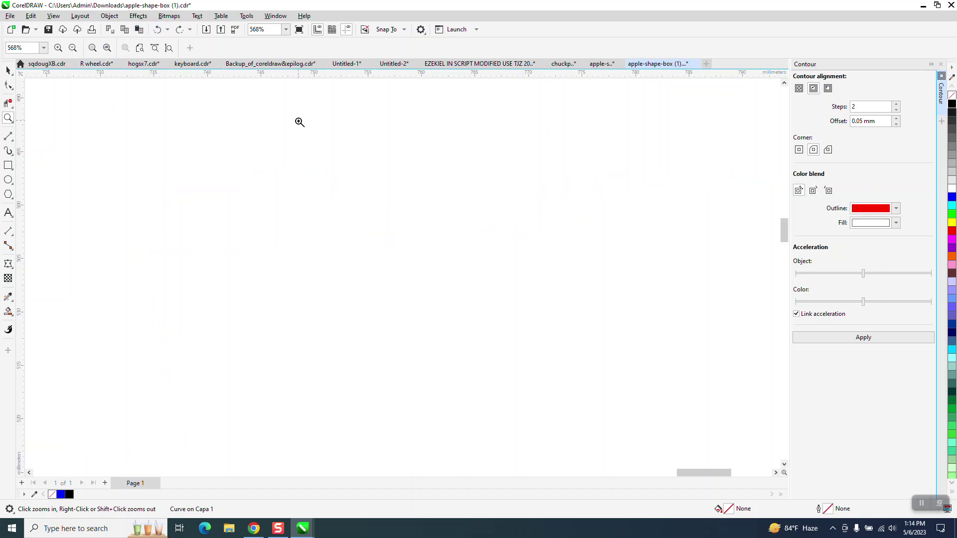
pyautogui.click(179, 29)
# Step: Delete the number 35 that overlaps the inner outline at the stem of the double-outline panel
pyautogui.scroll(-8, 362, 209)
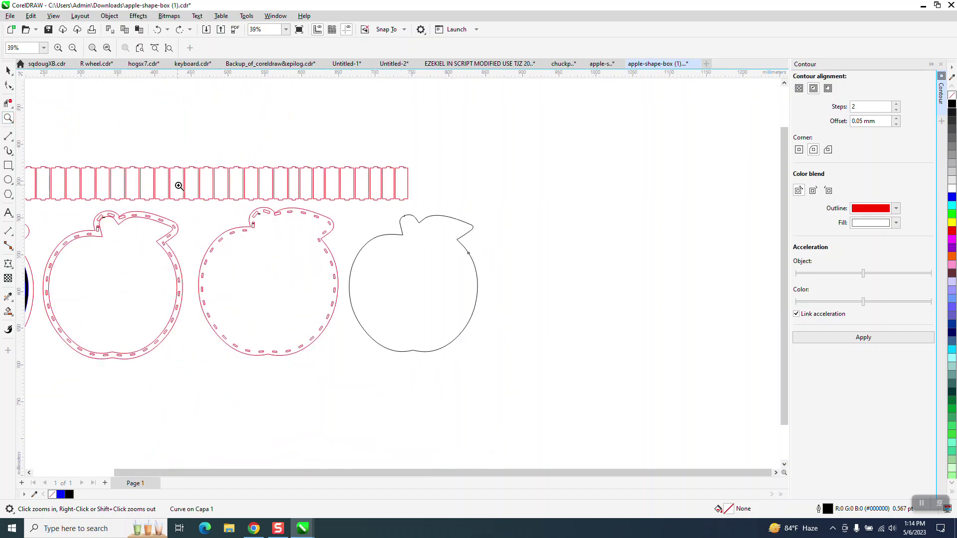
pyautogui.moveTo(97, 210); pyautogui.dragTo(125, 246)
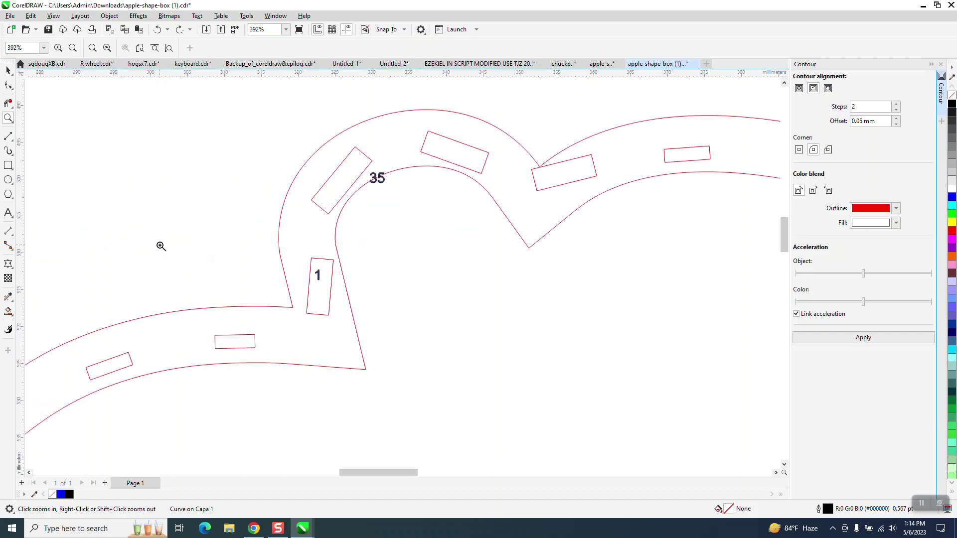
pyautogui.click(8, 71)
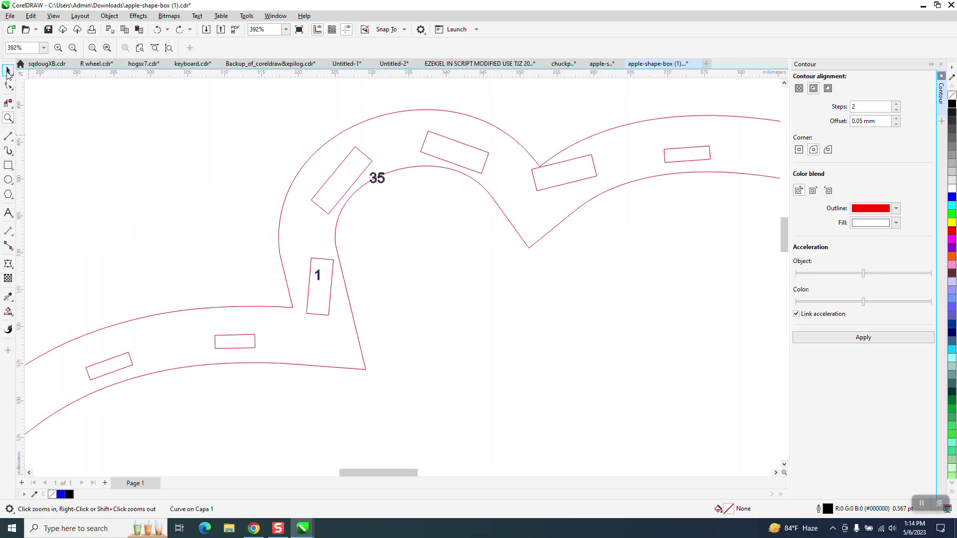
pyautogui.click(380, 184)
pyautogui.click(103, 17)
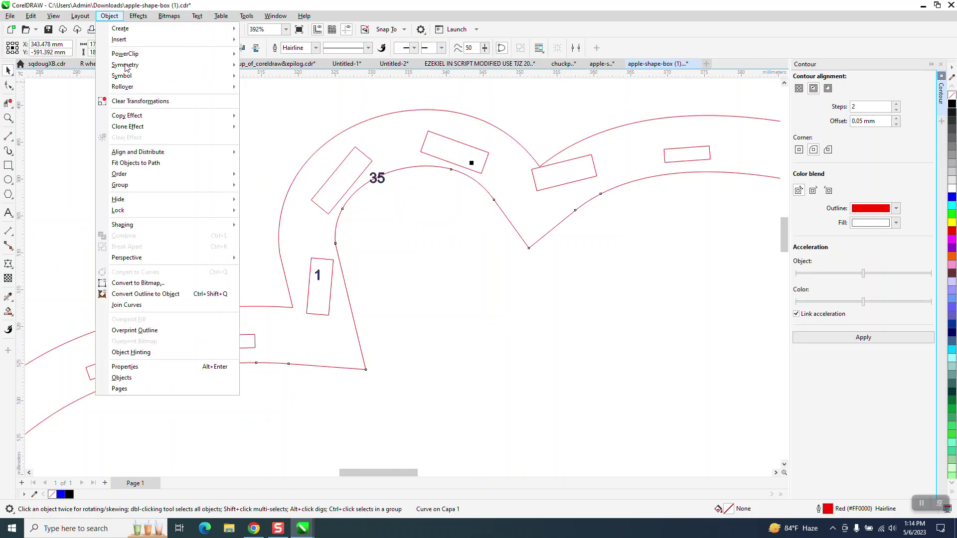
pyautogui.moveTo(137, 192)
pyautogui.click(373, 178)
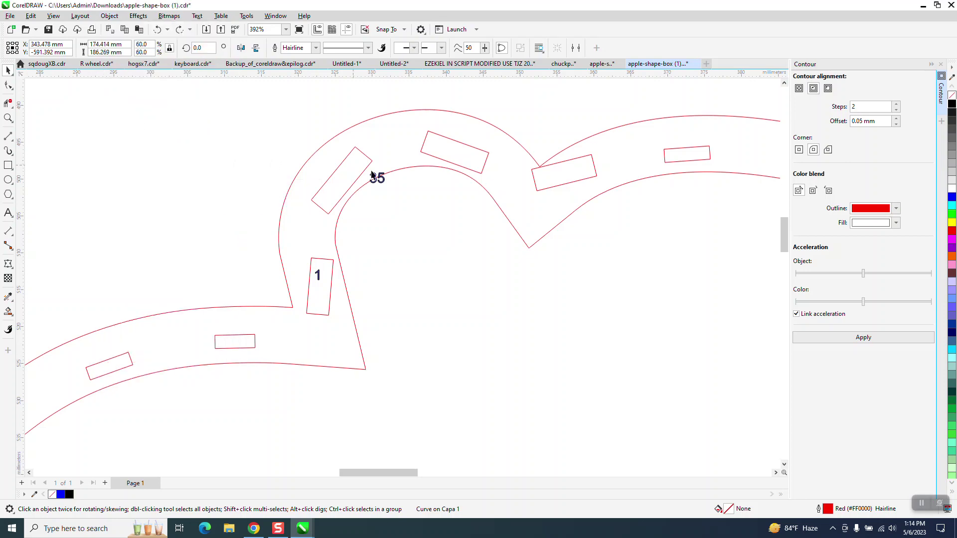
pyautogui.click(380, 182)
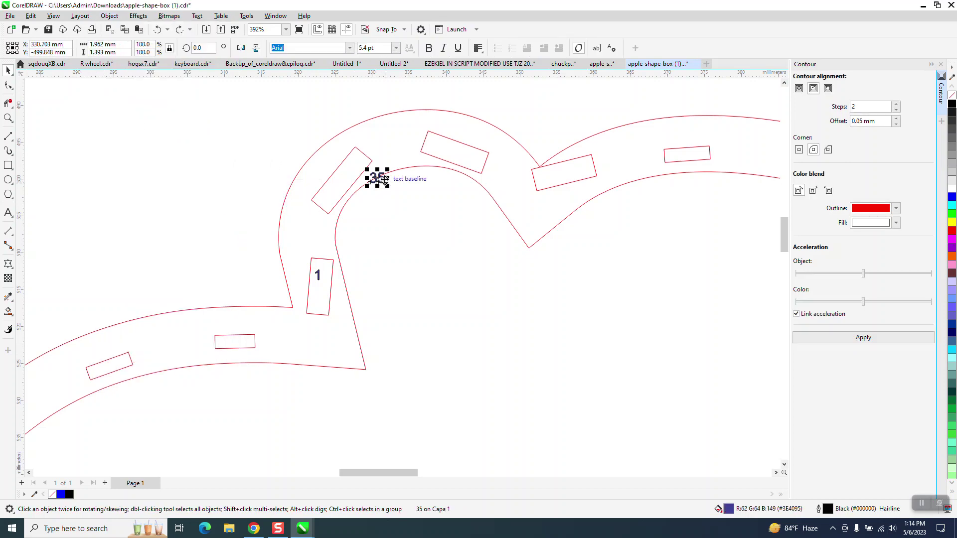
pyautogui.press('Escape')
# Step: Delete the flawed black apple outline beside the copied panel
pyautogui.scroll(-5, 381, 180)
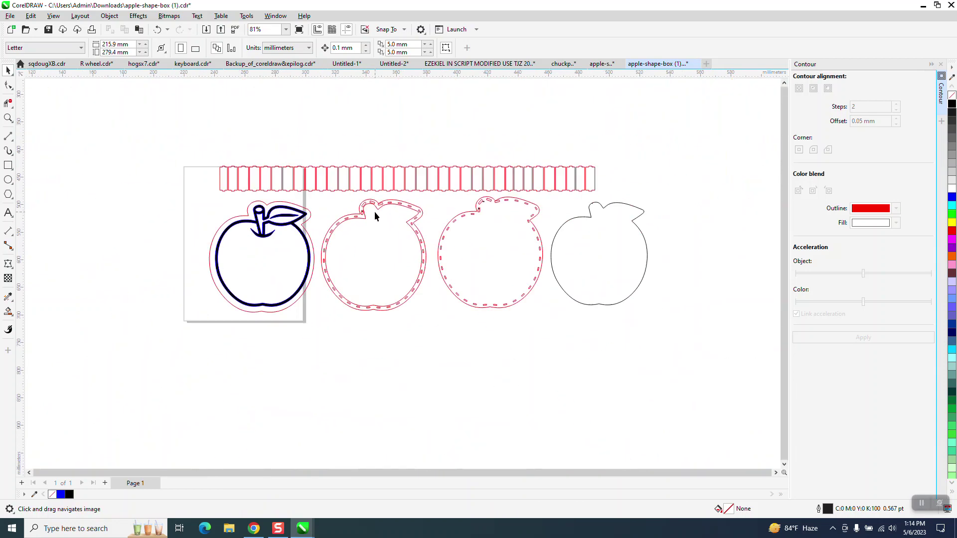
pyautogui.click(564, 236)
pyautogui.press('Delete')
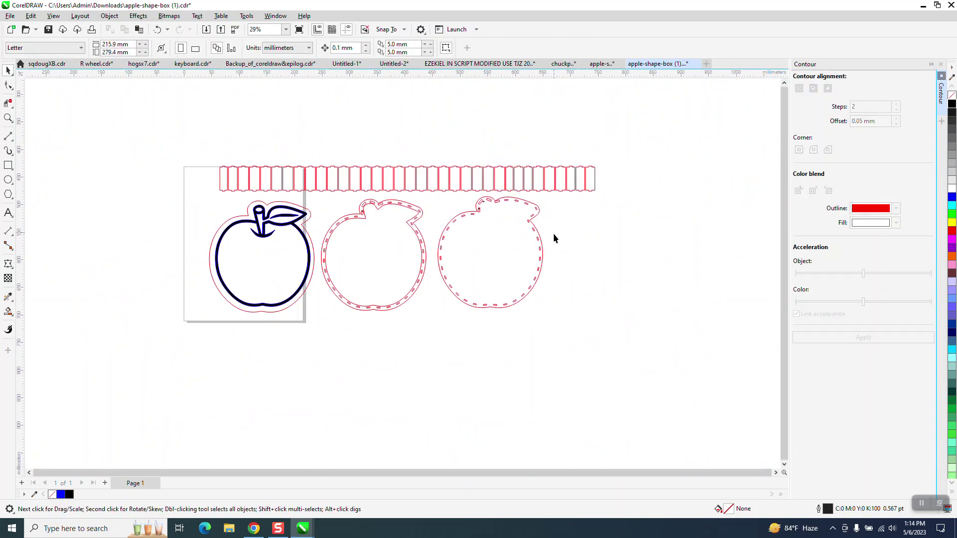
# Step: Generate the inner apple shape again with Smart Fill, move it beyond the copied panel, and give it a black outline without fill
pyautogui.click(9, 312)
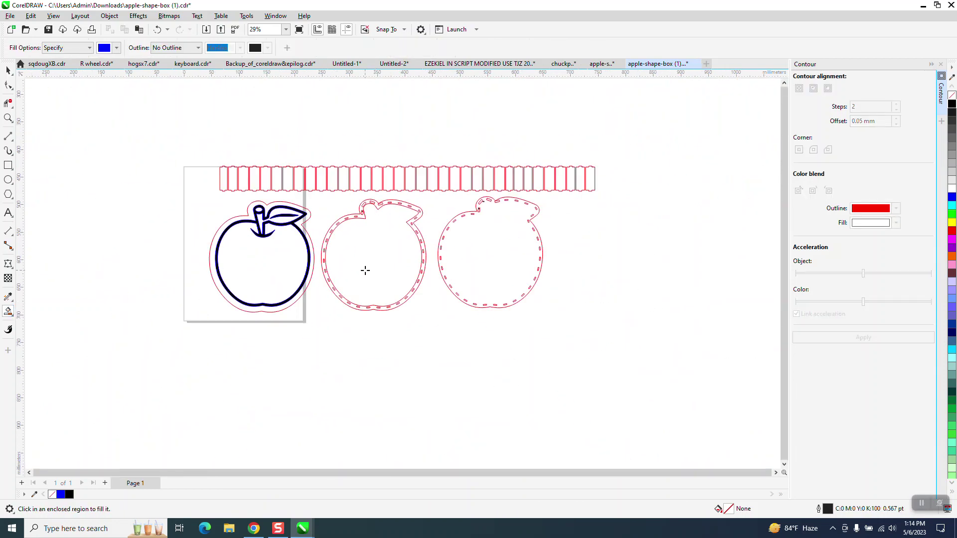
pyautogui.click(365, 270)
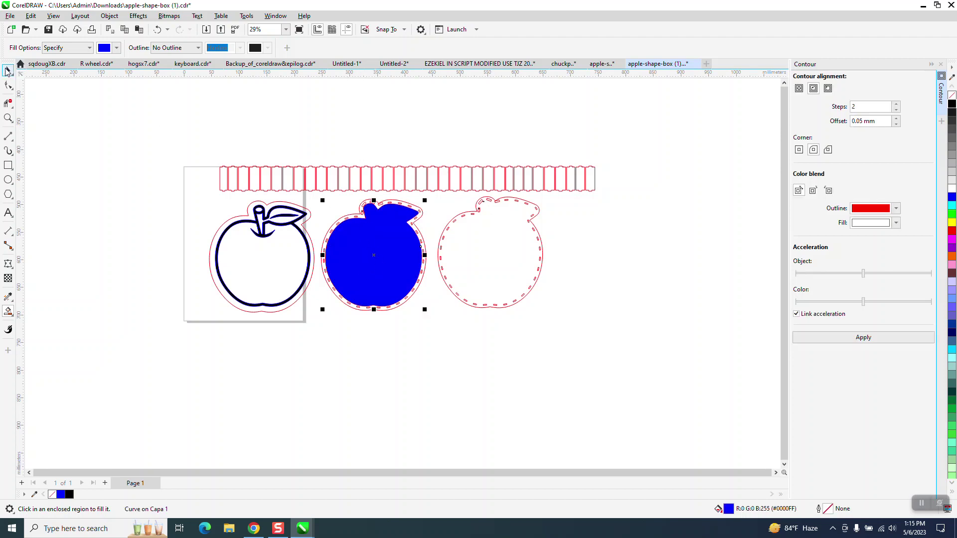
pyautogui.click(9, 71)
pyautogui.moveTo(362, 242); pyautogui.dragTo(612, 251)
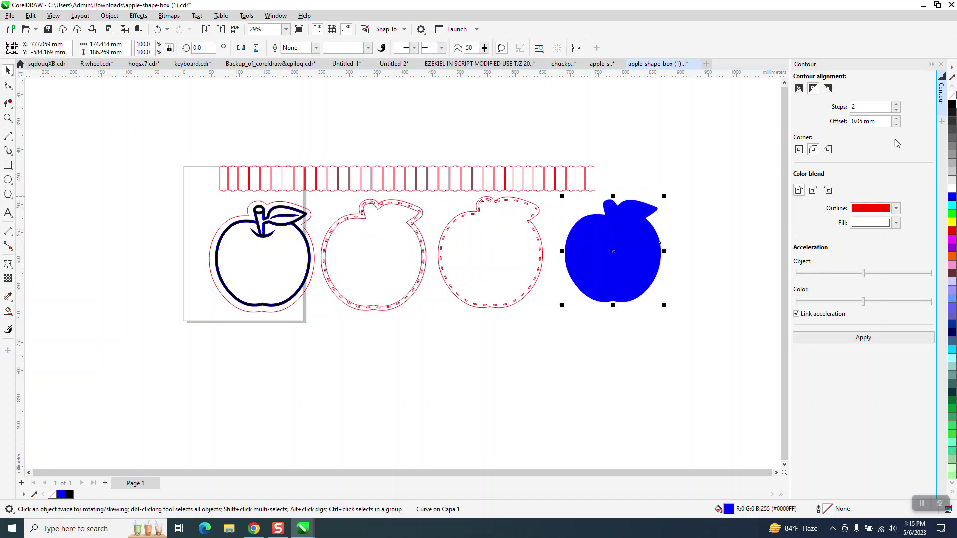
pyautogui.click(951, 96)
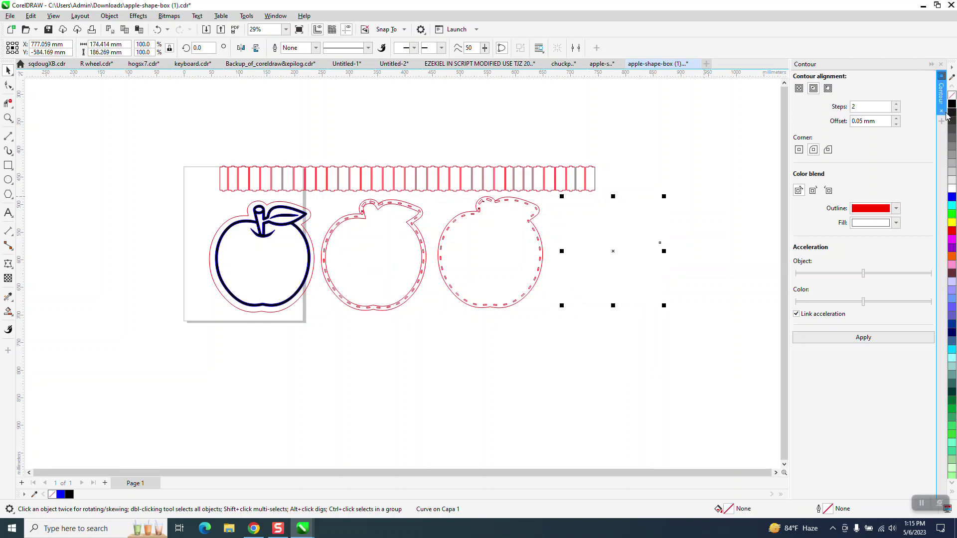
pyautogui.rightClick(951, 104)
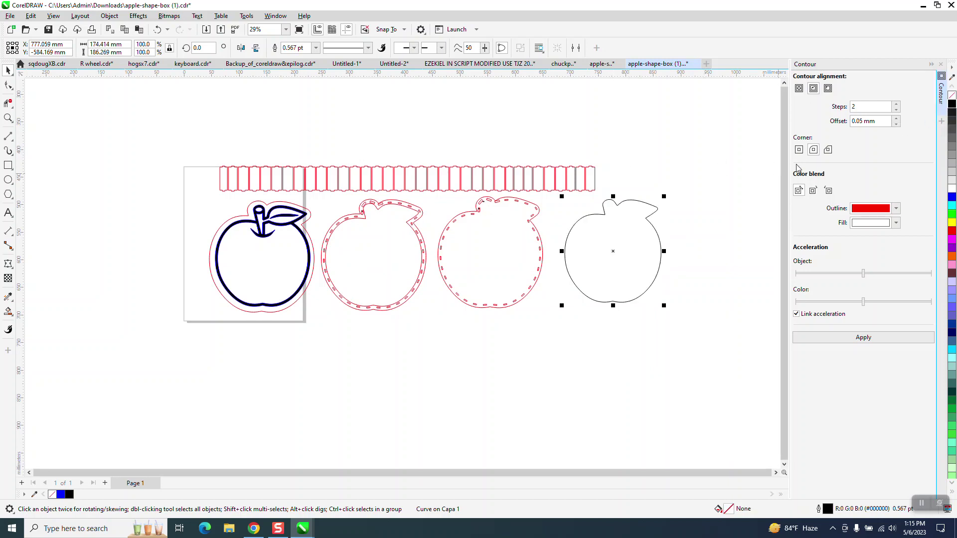
# Step: Try an inside contour with 2 steps and a 0.1 mm offset on the new apple outline, inspect it up close, and undo it
pyautogui.moveTo(879, 121); pyautogui.dragTo(844, 125)
pyautogui.write('.1')
pyautogui.click(870, 338)
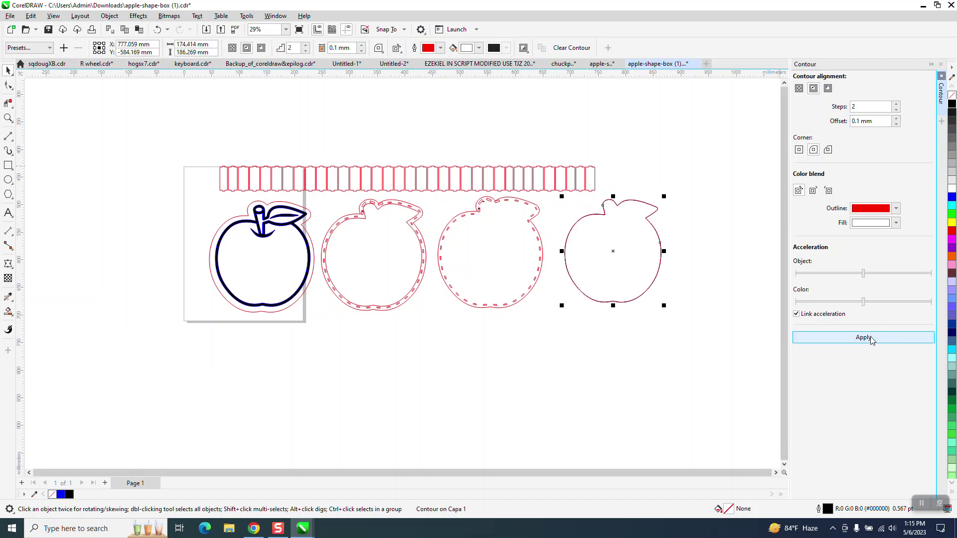
pyautogui.click(8, 118)
pyautogui.moveTo(612, 195); pyautogui.dragTo(661, 229)
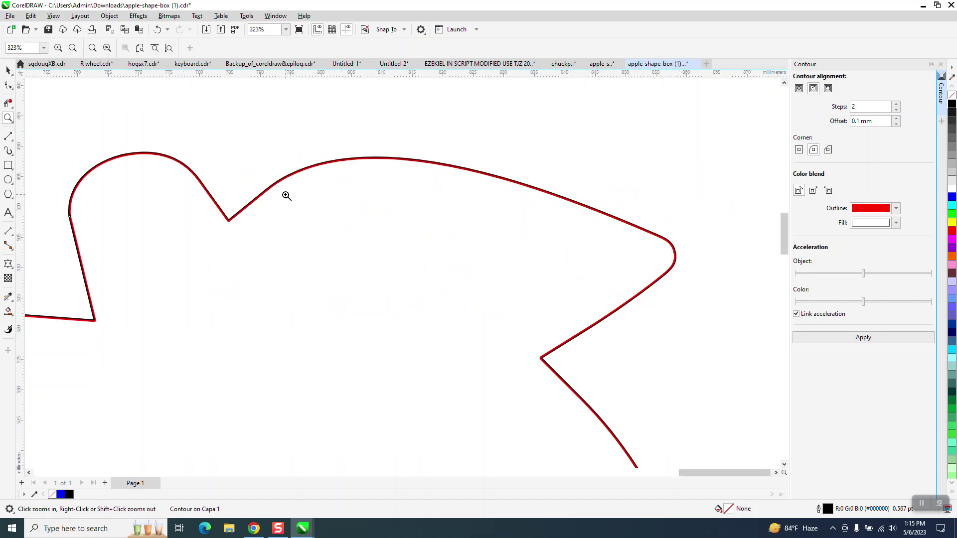
pyautogui.click(157, 30)
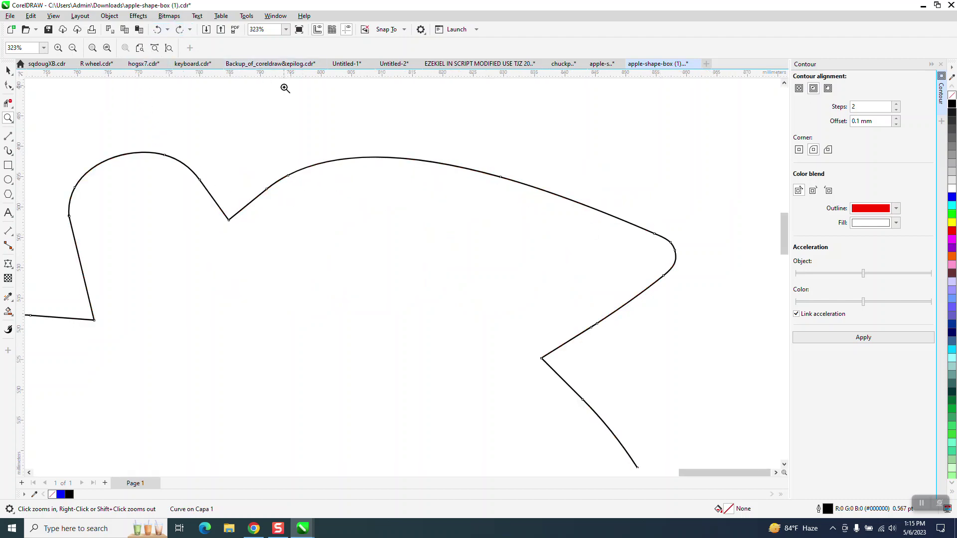
# Step: Apply an inside contour with 2 steps and a 0.2 mm offset to the new black apple outline
pyautogui.moveTo(879, 121); pyautogui.dragTo(787, 130)
pyautogui.write('.2')
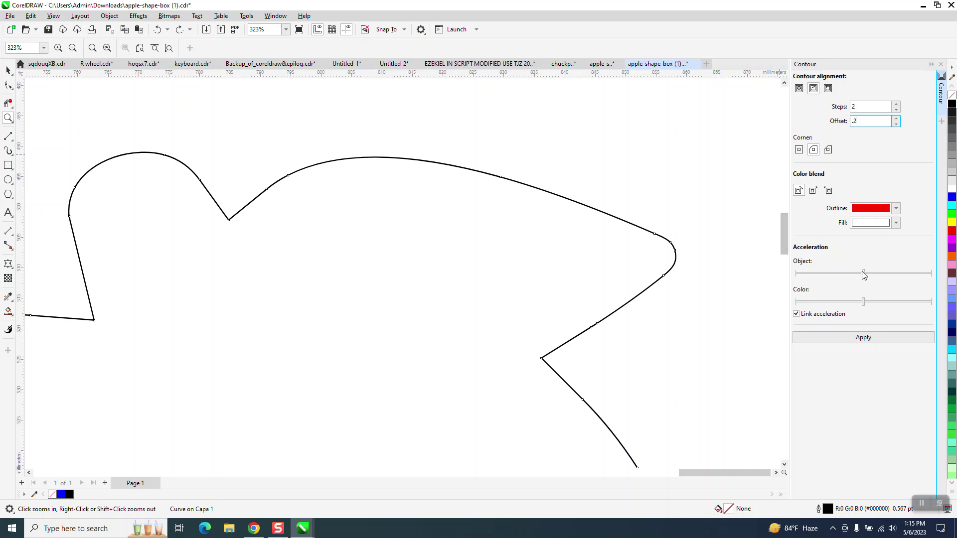
pyautogui.click(865, 338)
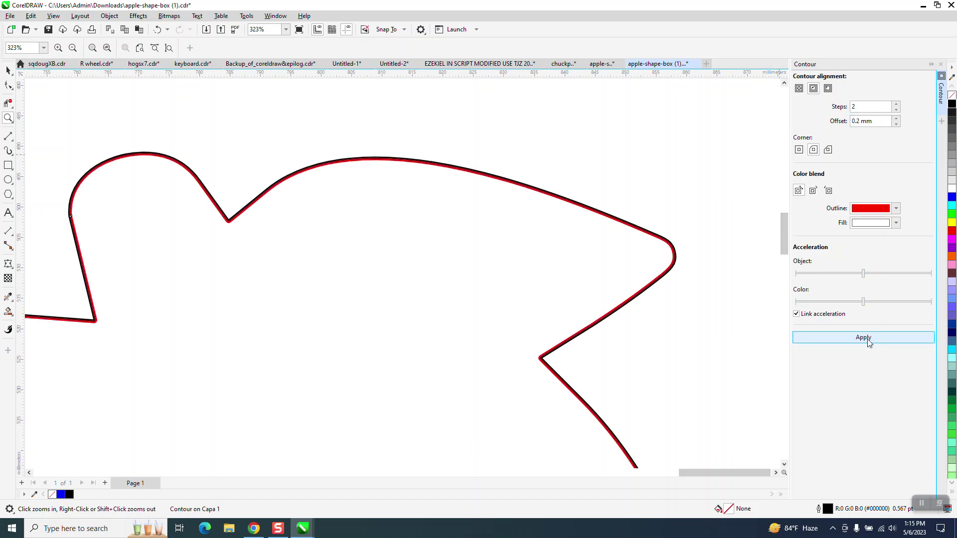
# Step: Break the apple contour apart and move all of its outlines below the original apple artwork
pyautogui.scroll(-2, 483, 253)
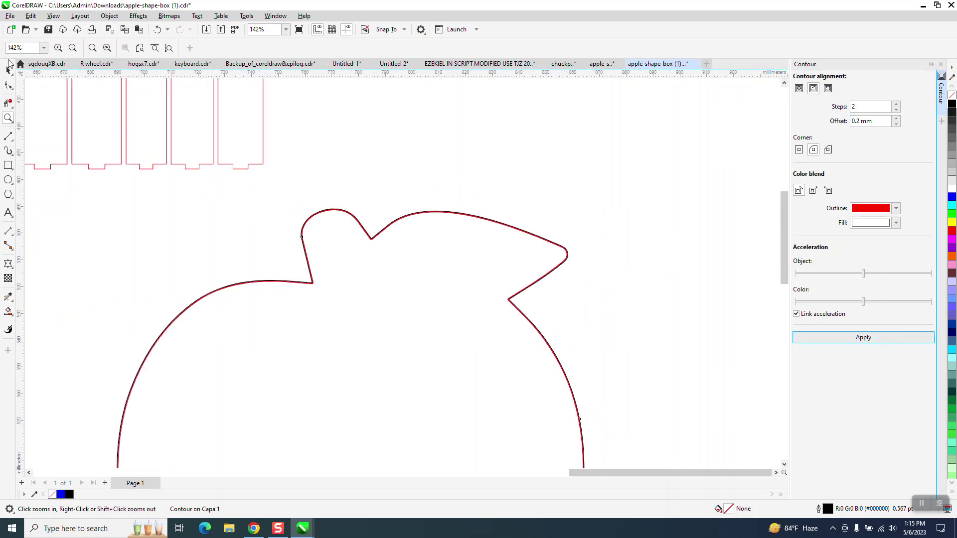
pyautogui.click(9, 71)
pyautogui.click(109, 15)
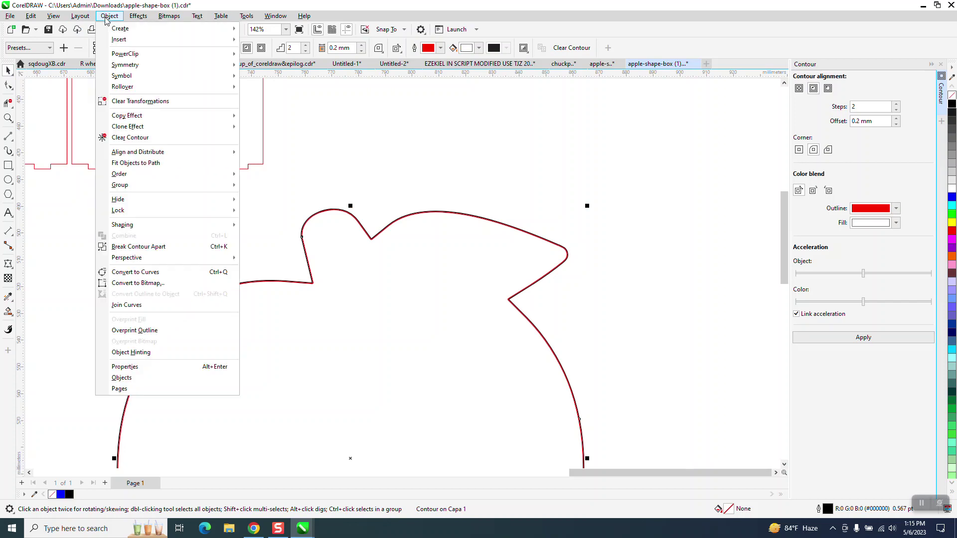
pyautogui.click(138, 247)
pyautogui.scroll(-5, 569, 152)
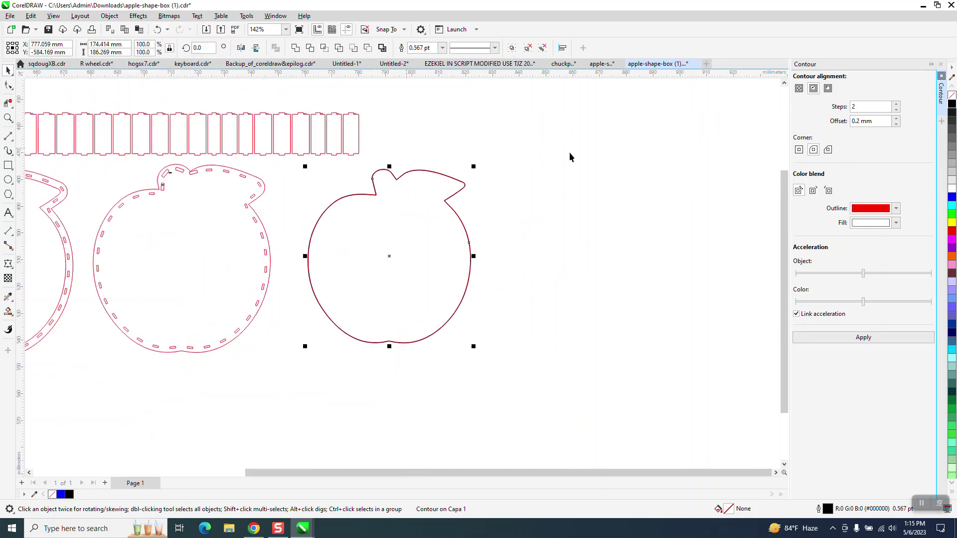
pyautogui.moveTo(501, 210); pyautogui.dragTo(223, 336)
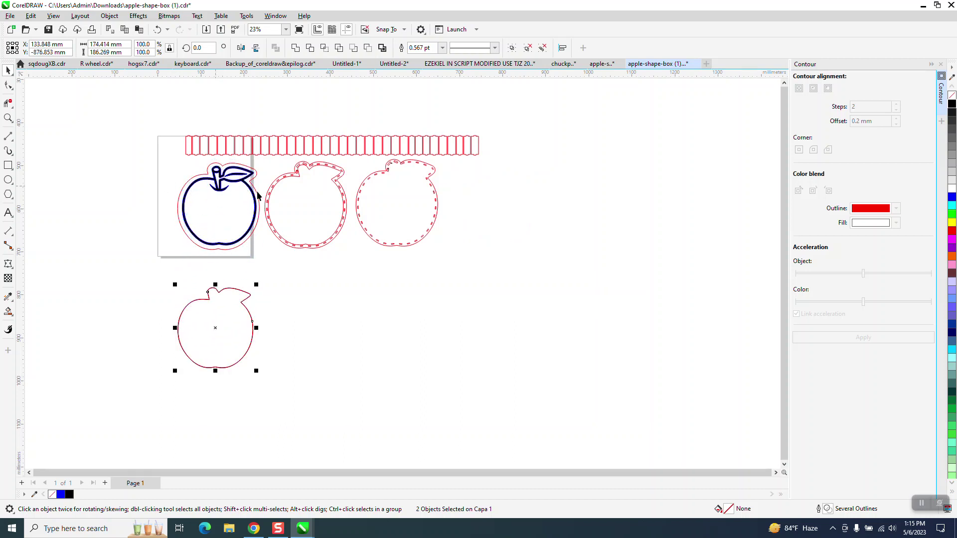
# Step: Center the original apple artwork group on the page
pyautogui.click(8, 118)
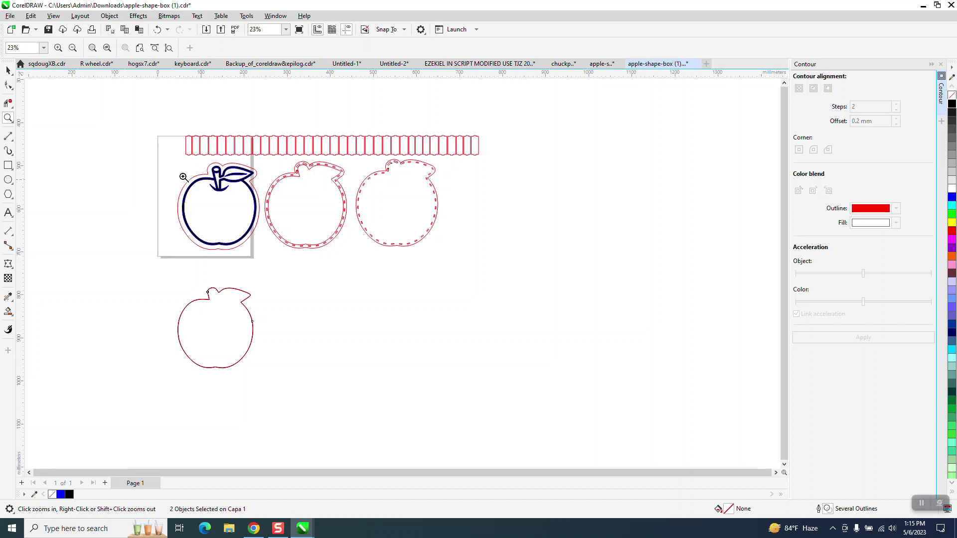
pyautogui.click(8, 71)
pyautogui.moveTo(174, 157); pyautogui.dragTo(267, 260)
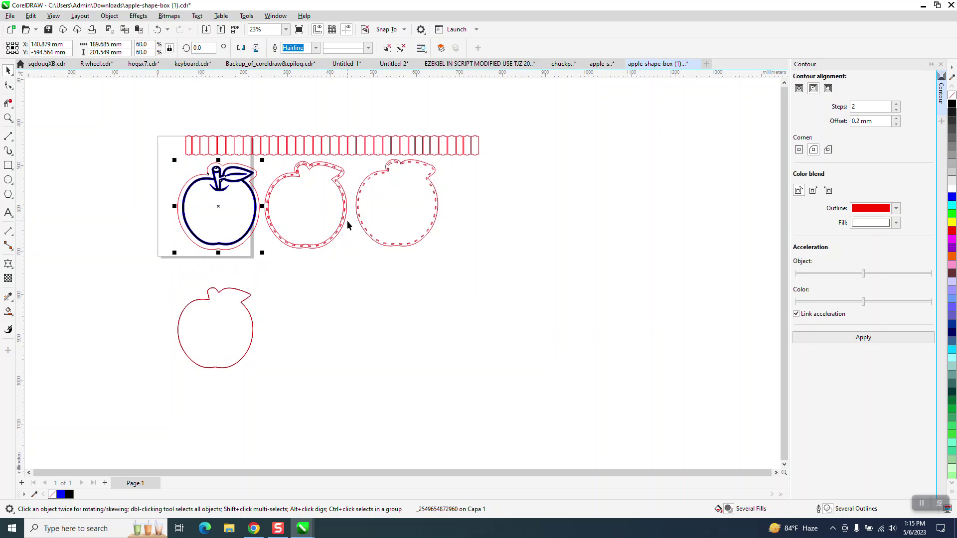
pyautogui.hotkey('ctrl', 'z')
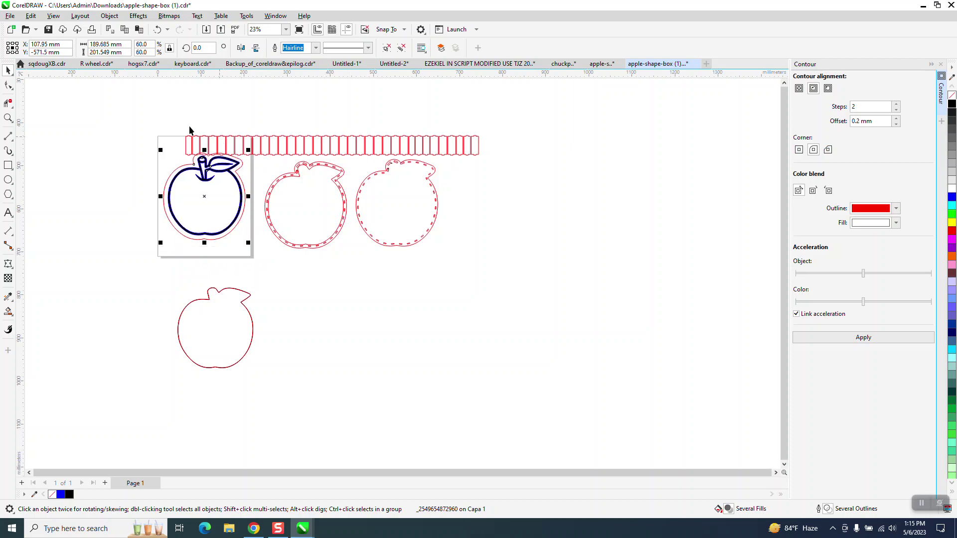
# Step: Select the row of tabbed side strips and move it clear above the page
pyautogui.moveTo(175, 120); pyautogui.dragTo(204, 162)
pyautogui.moveTo(472, 170); pyautogui.dragTo(478, 162)
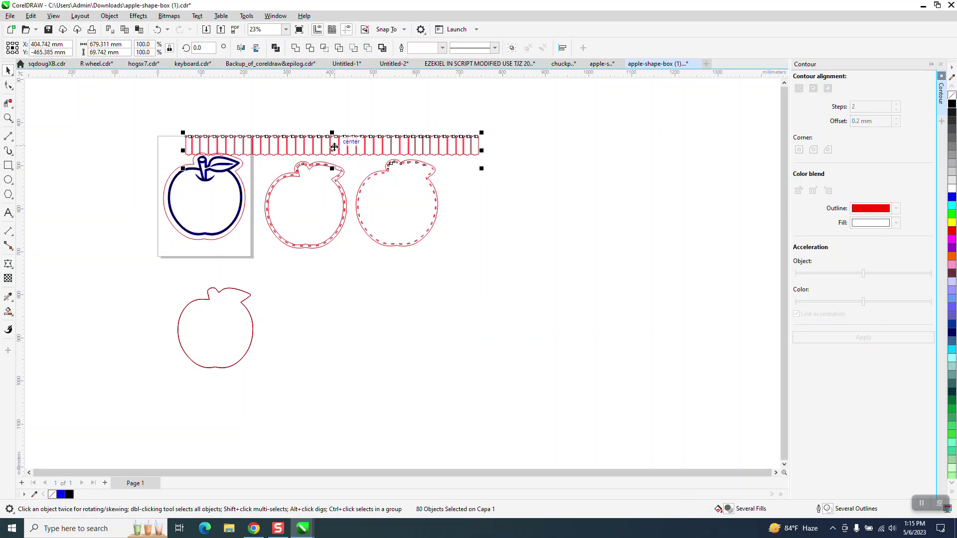
pyautogui.moveTo(286, 140); pyautogui.dragTo(297, 113)
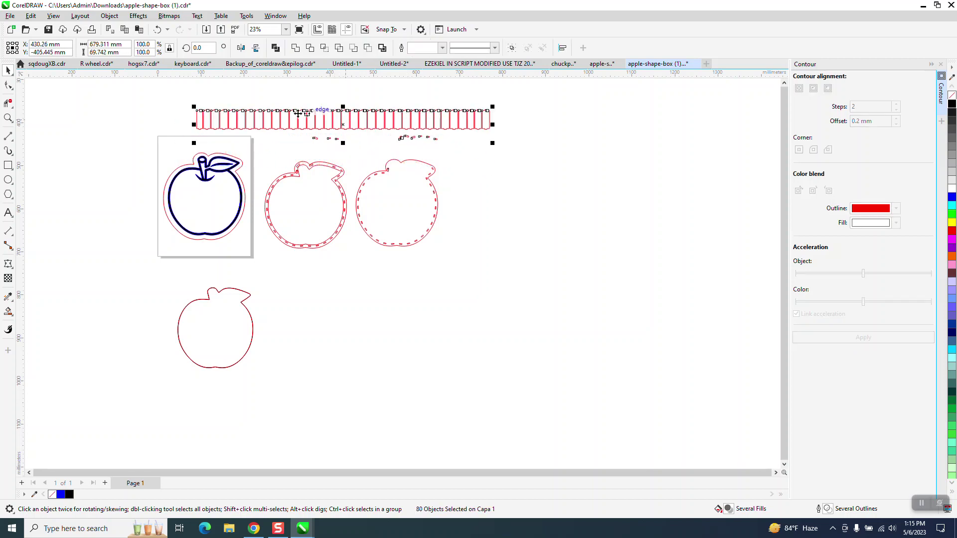
# Step: Set the page size to 400 mm wide by 300 mm high
pyautogui.click(135, 140)
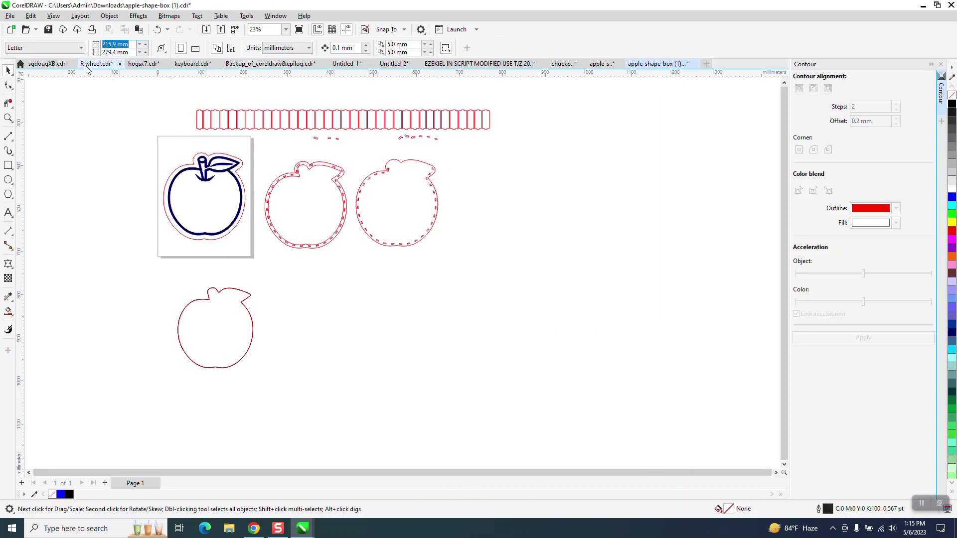
pyautogui.write('400')
pyautogui.press('Tab')
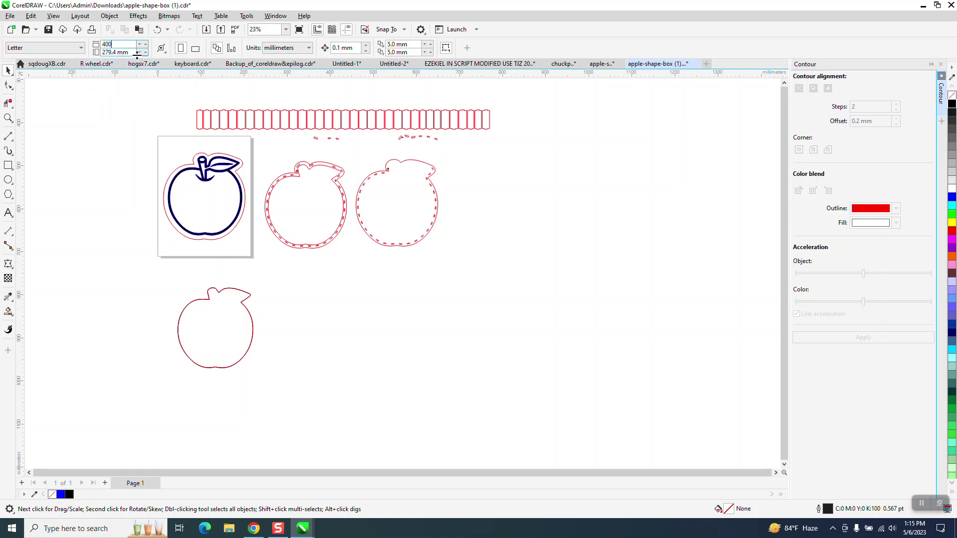
pyautogui.write('300')
pyautogui.press('Return')
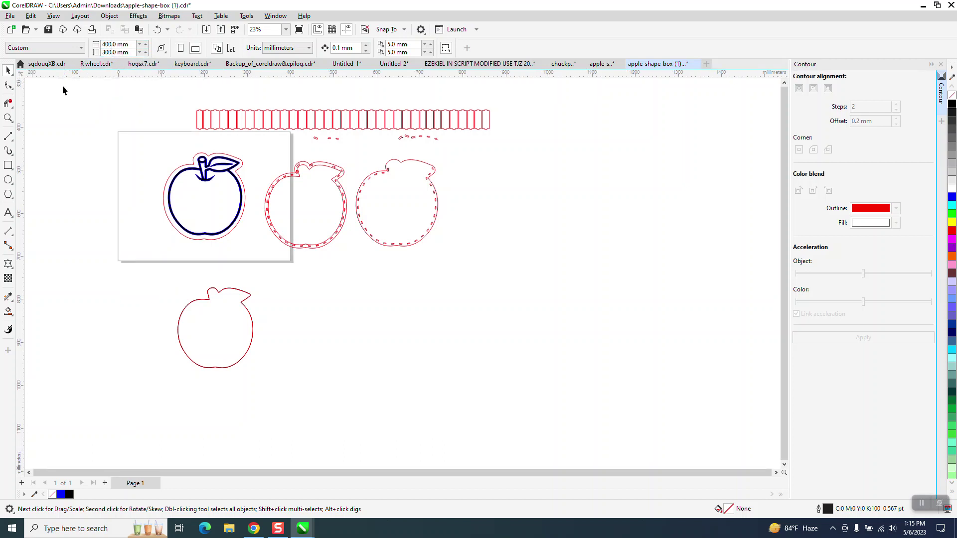
# Step: Ungroup the pair of contour outlines in the apple shape below the page
pyautogui.click(207, 302)
pyautogui.press('z')
pyautogui.moveTo(201, 266); pyautogui.dragTo(266, 299)
pyautogui.click(8, 70)
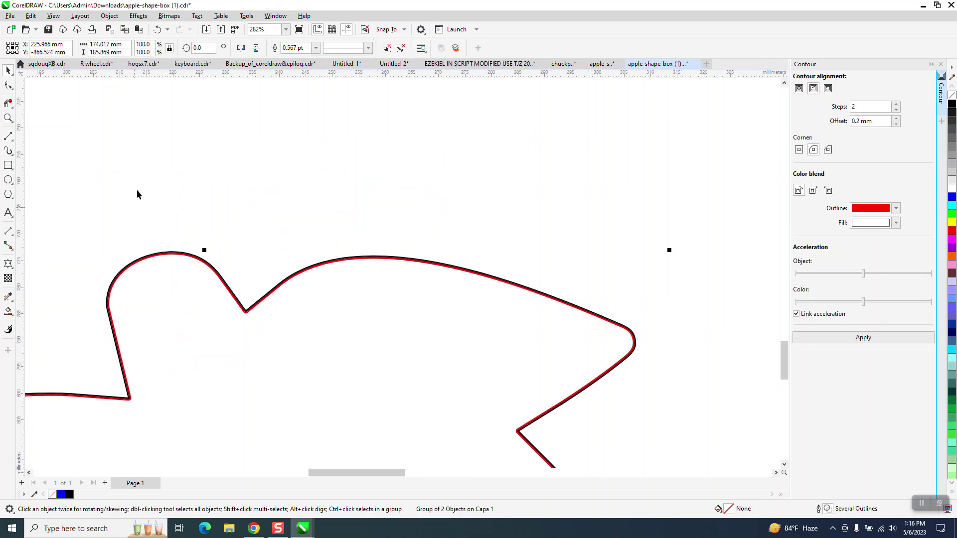
pyautogui.click(110, 16)
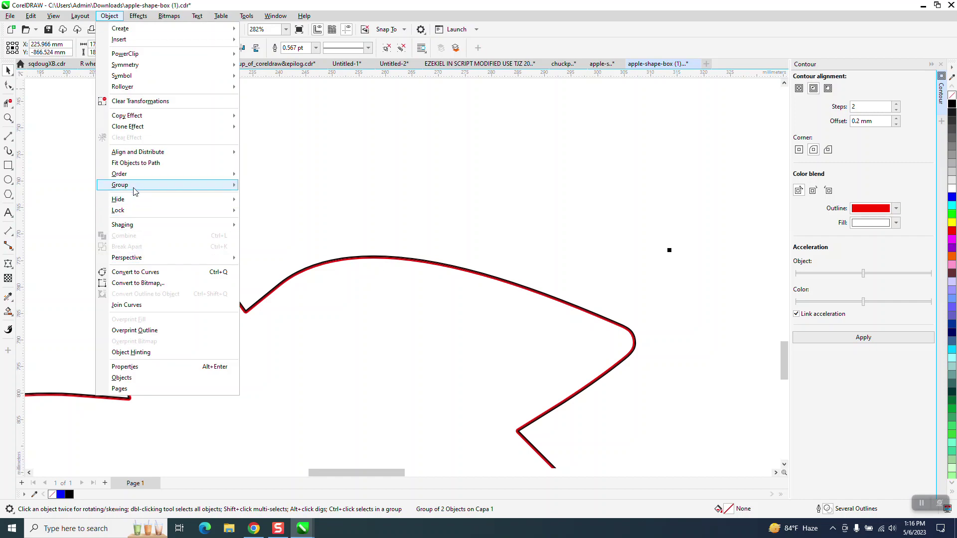
pyautogui.moveTo(134, 187)
pyautogui.click(255, 198)
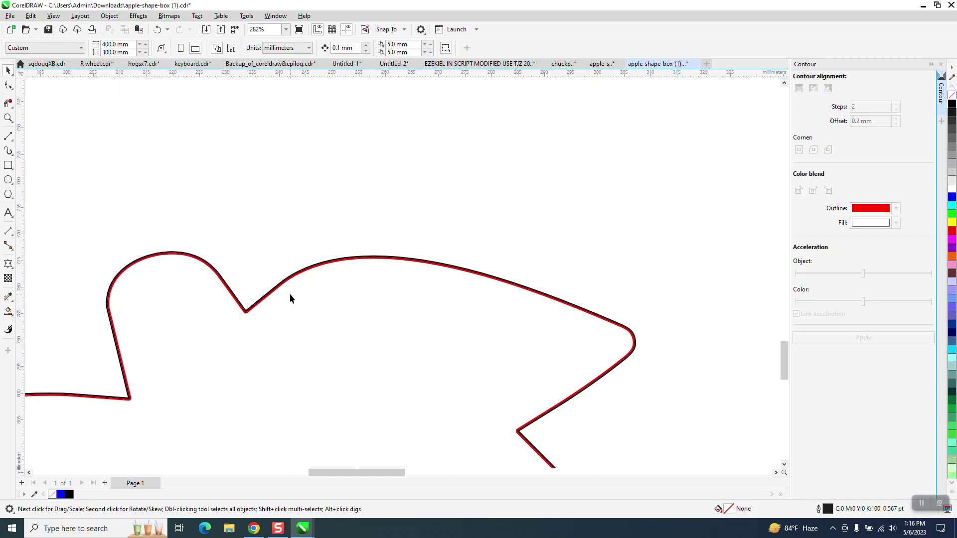
# Step: Center the innermost red contour outline on the page, over the original apple artwork
pyautogui.click(291, 271)
pyautogui.scroll(-3, 320, 266)
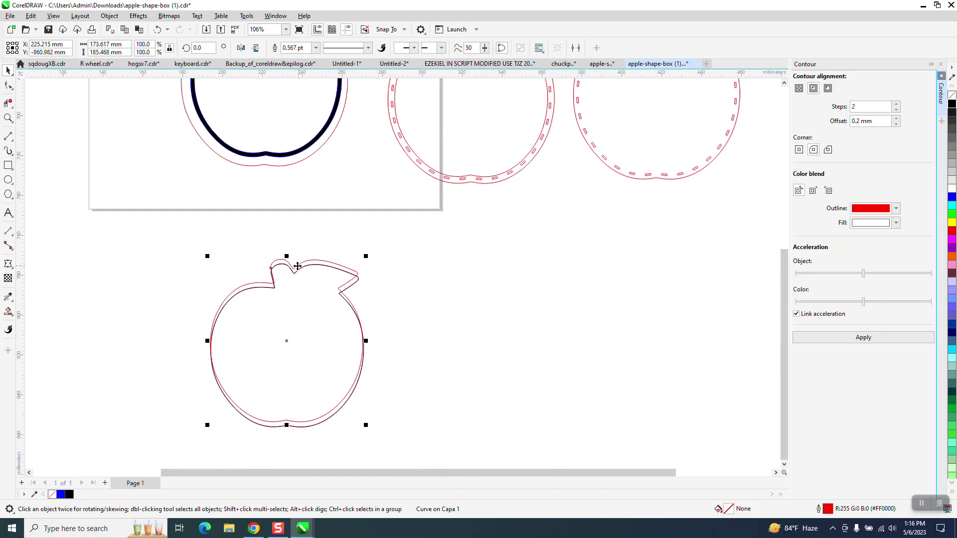
pyautogui.hotkey('ctrl', 'z')
pyautogui.scroll(-2, 307, 282)
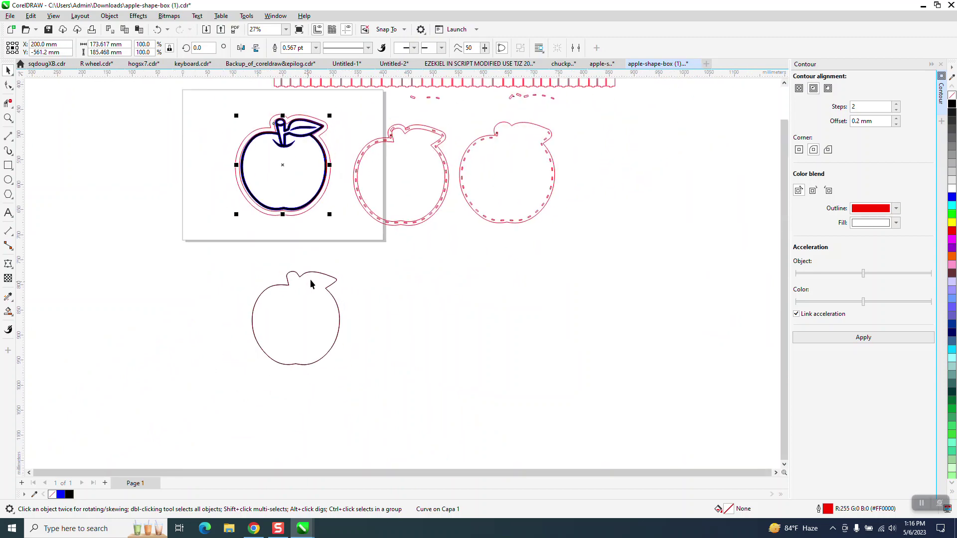
# Step: Try to pull the red inset outline out to the left of the apple artwork freehand, and undo the move
pyautogui.click(12, 118)
pyautogui.moveTo(247, 107); pyautogui.dragTo(358, 223)
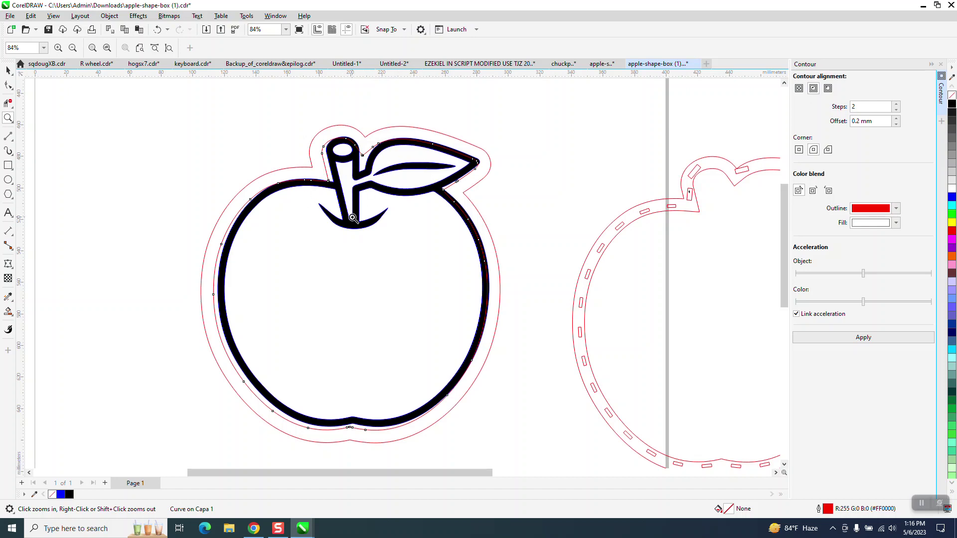
pyautogui.click(8, 70)
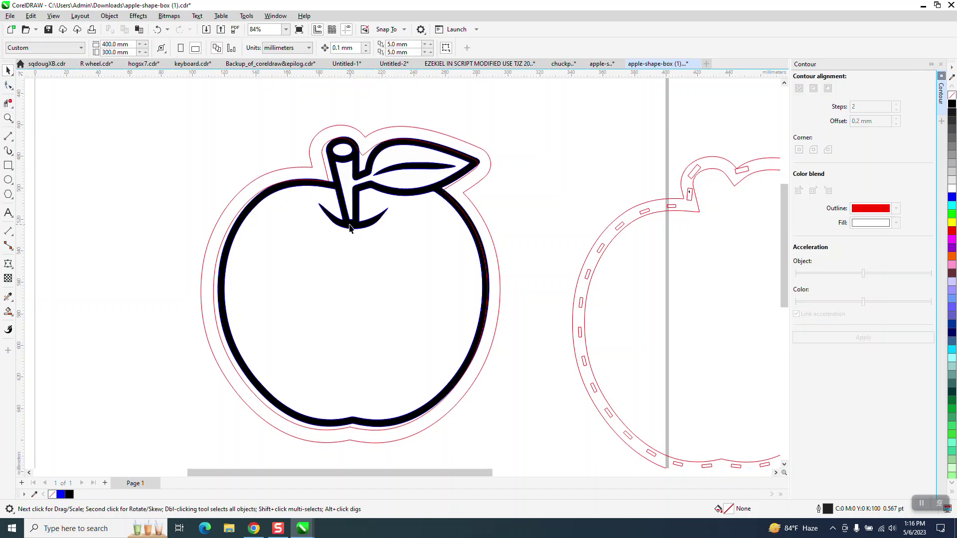
pyautogui.moveTo(335, 225); pyautogui.dragTo(74, 230)
pyautogui.scroll(-2, 325, 230)
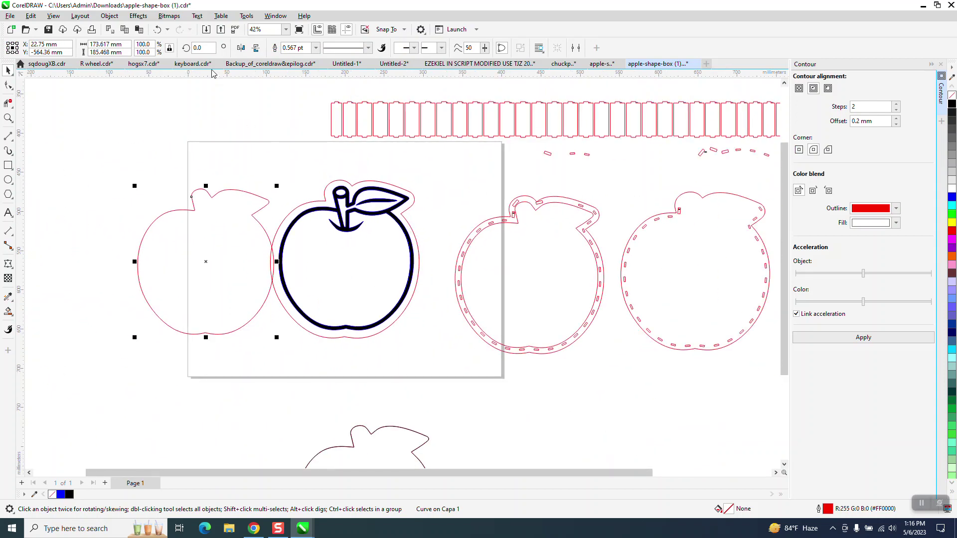
pyautogui.click(158, 30)
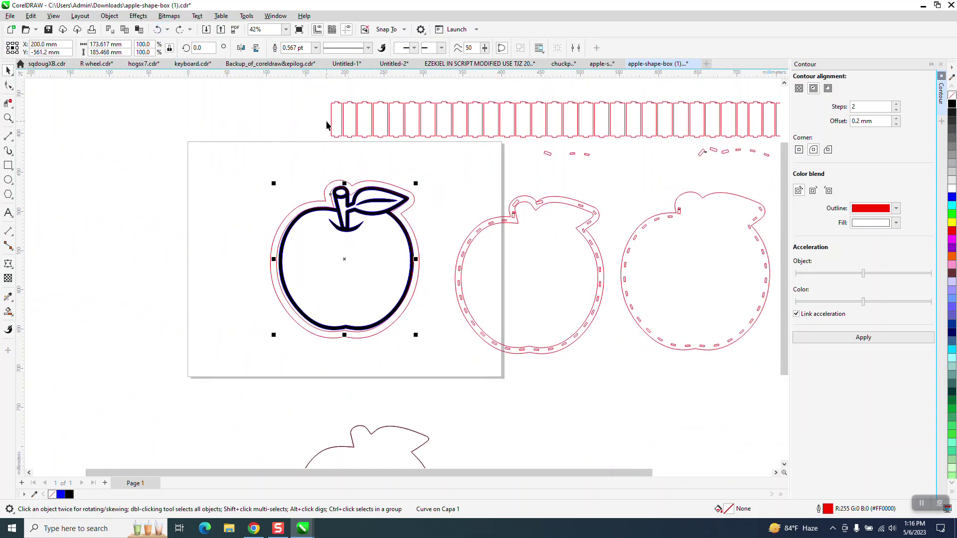
# Step: Set the nudge distance to 60 mm and nudge the red inset outline 180 mm left out of the apple artwork
pyautogui.press('Left')
pyautogui.click(450, 190)
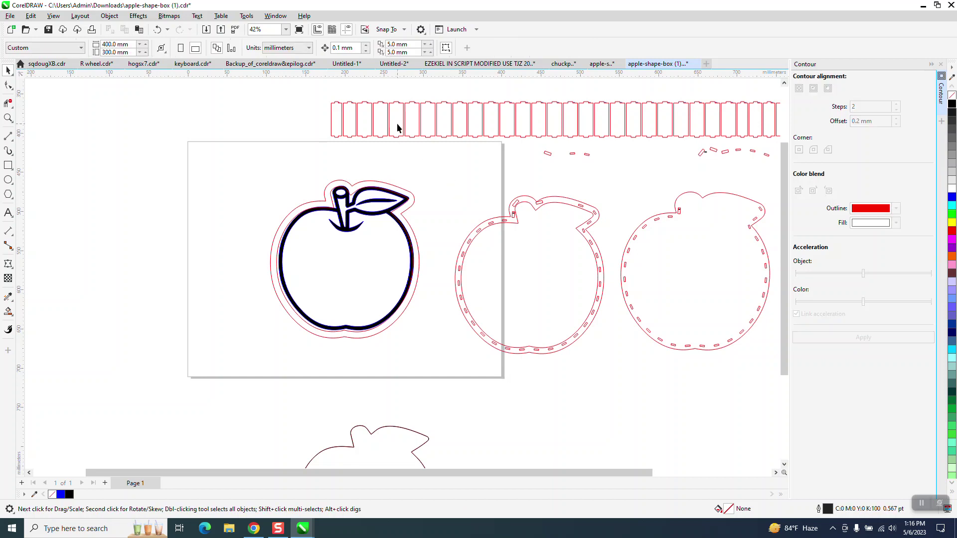
pyautogui.doubleClick(349, 47)
pyautogui.write('60')
pyautogui.click(384, 254)
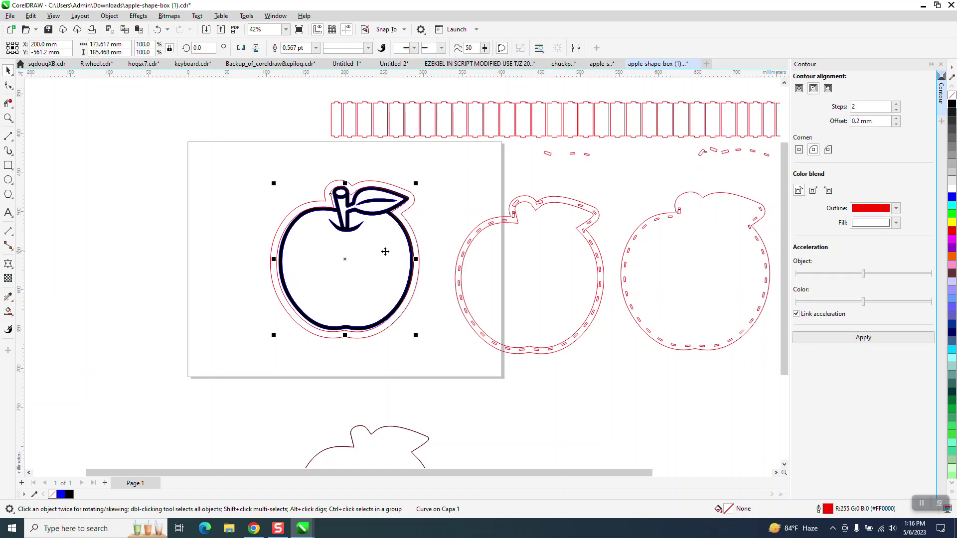
pyautogui.press('Left')
pyautogui.press('Left')
pyautogui.press('Left')
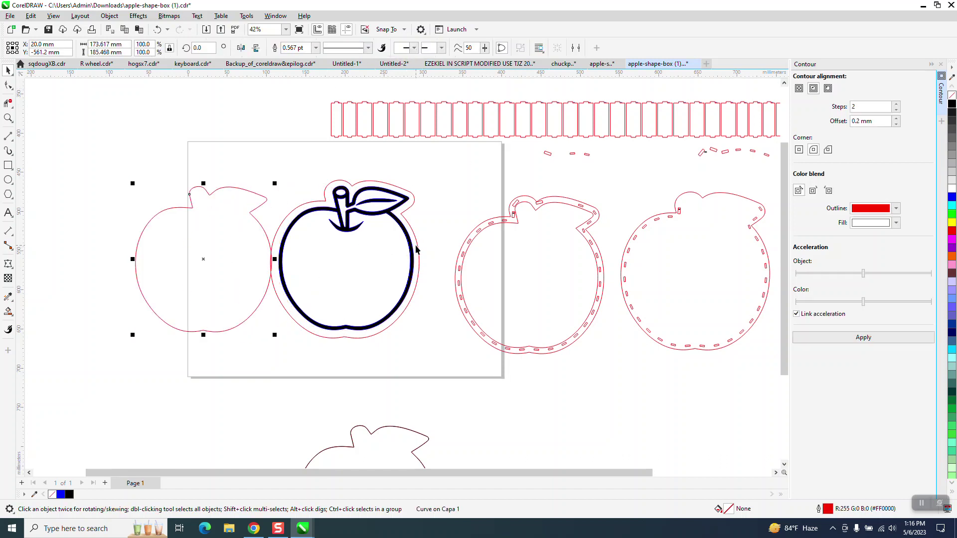
pyautogui.press('Escape')
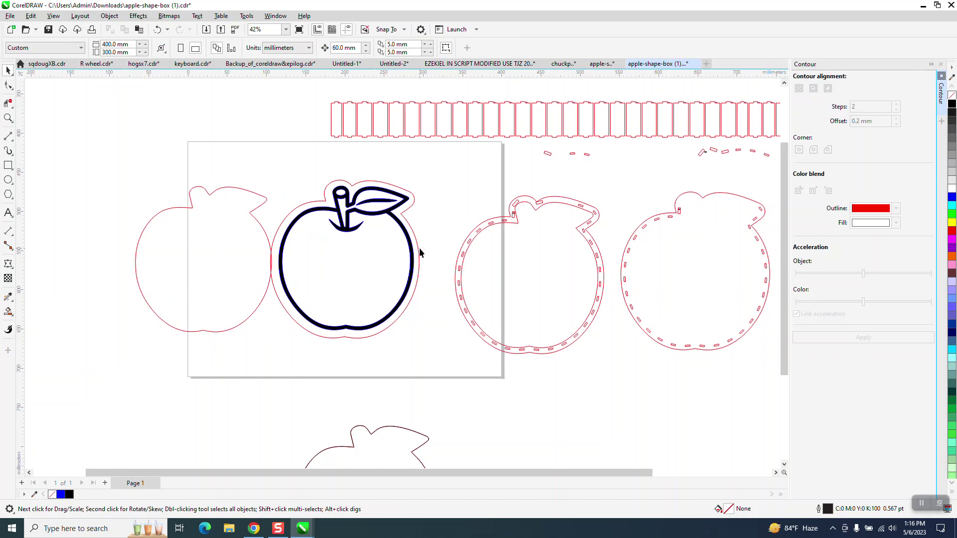
# Step: Try to nudge the artwork's outer red outline 60 mm left while it is still grouped, and nudge it back
pyautogui.click(419, 254)
pyautogui.press('Left')
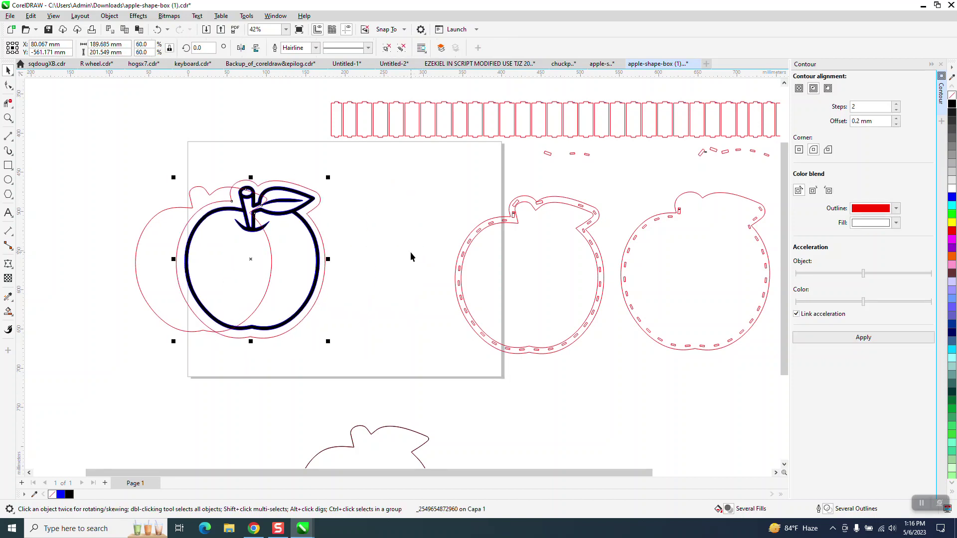
pyautogui.press('Right')
pyautogui.press('Right')
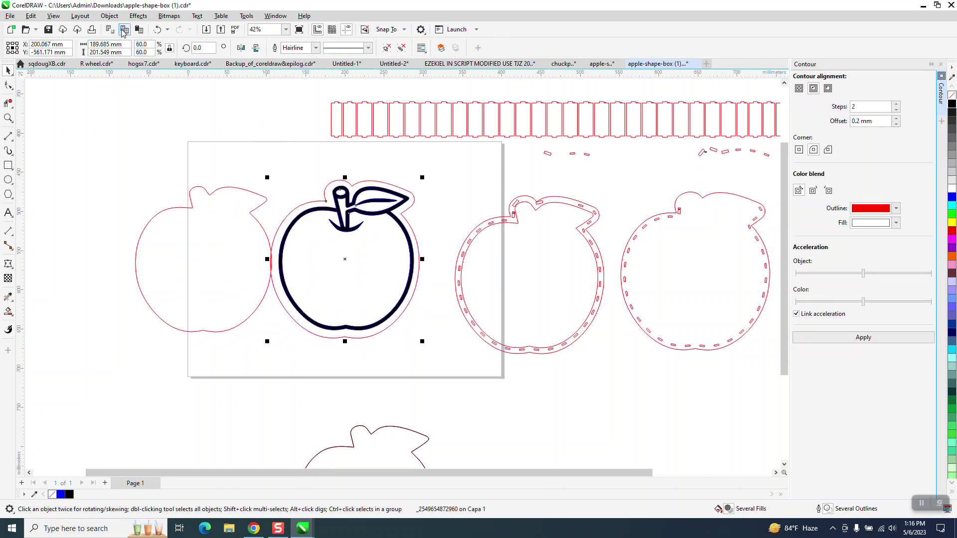
# Step: Ungroup the apple artwork and nudge its outer red outline 180 mm left around the inset outline
pyautogui.click(109, 16)
pyautogui.moveTo(136, 200)
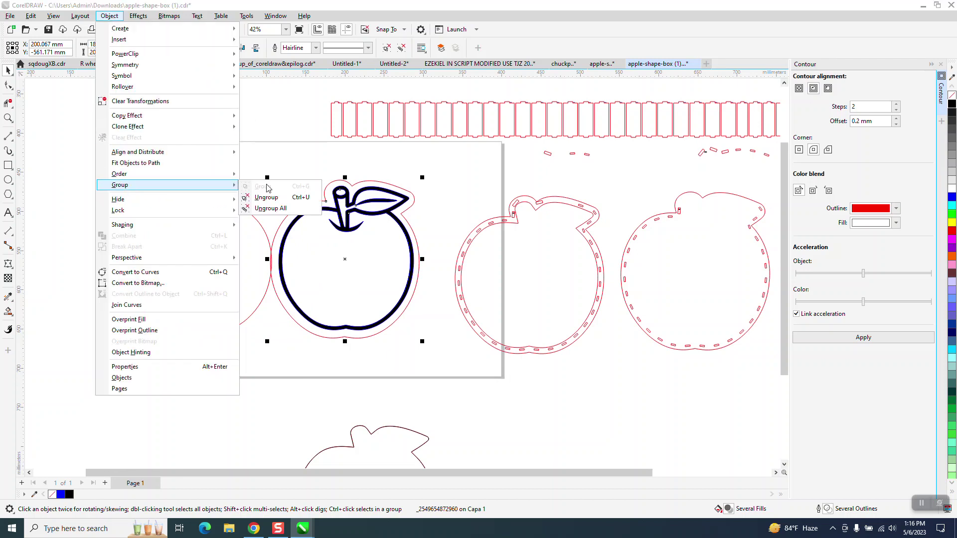
pyautogui.click(271, 193)
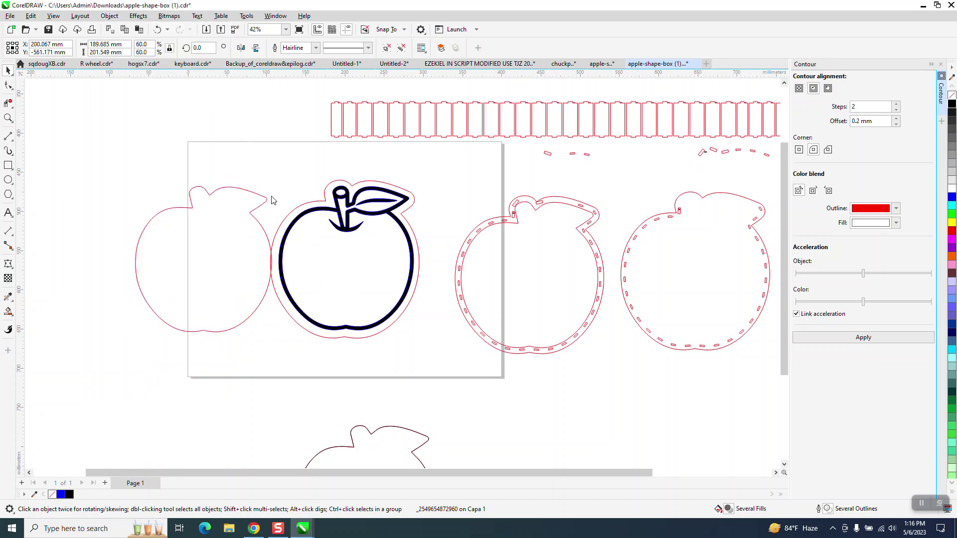
pyautogui.click(314, 204)
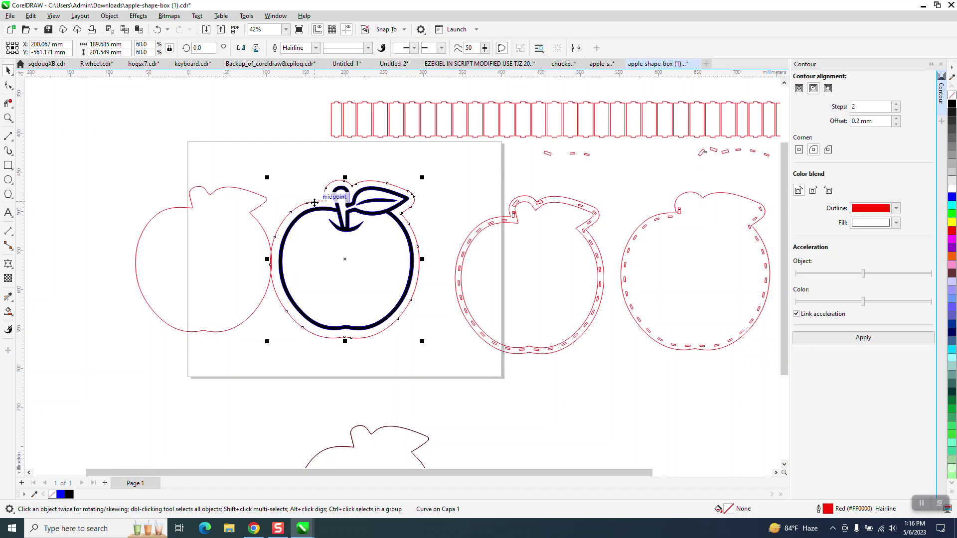
pyautogui.press('Left')
pyautogui.press('Left')
pyautogui.press('Left')
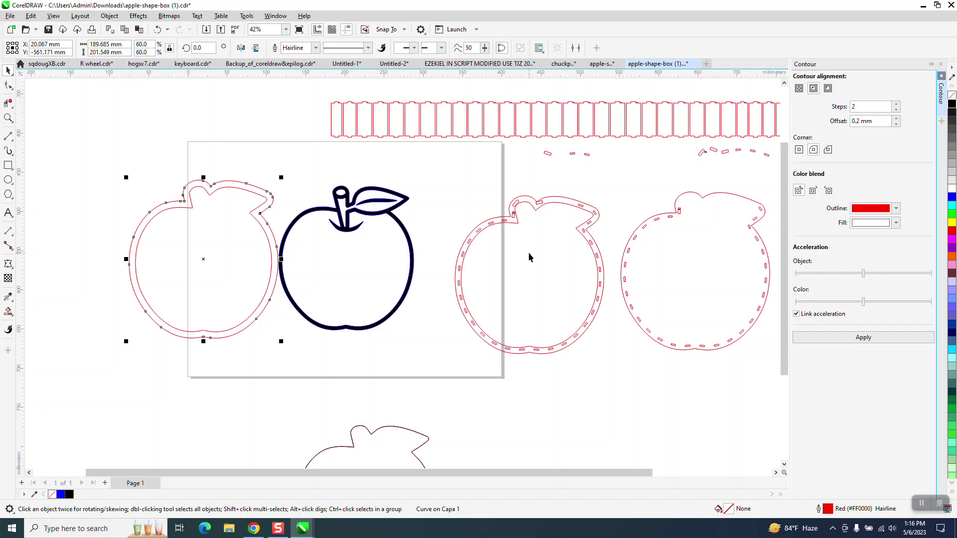
# Step: Smart Fill the red inset apple outline with blue and place the filled shape inside the neighbouring slotted apple panel
pyautogui.click(8, 311)
pyautogui.click(247, 263)
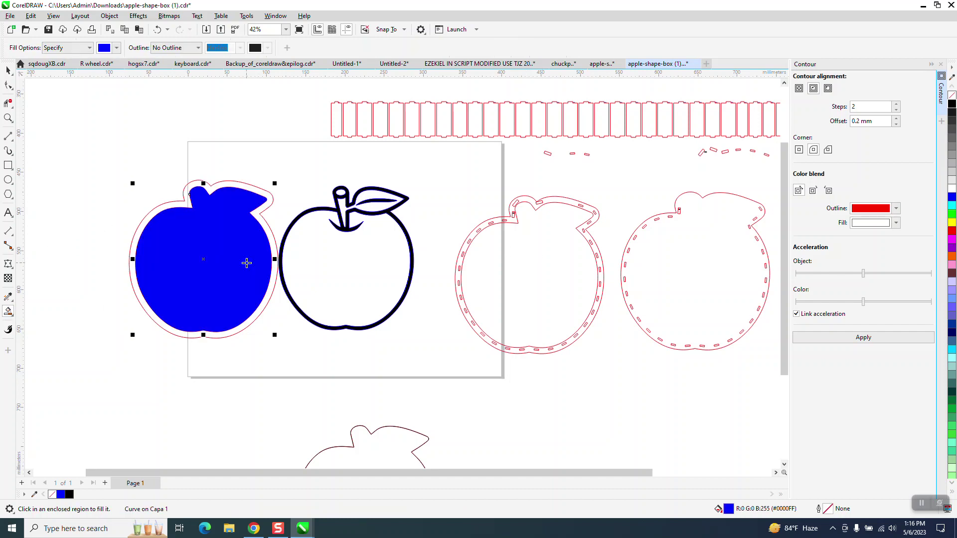
pyautogui.click(8, 70)
pyautogui.moveTo(235, 250); pyautogui.dragTo(525, 266)
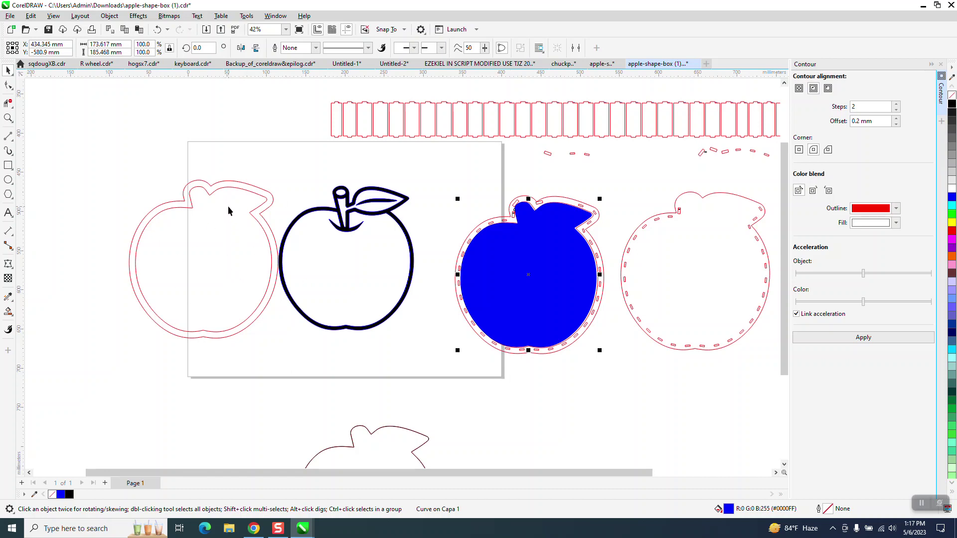
# Step: Set the outline width of the inset red apple outline at the far-left apple pair to Hairline
pyautogui.click(12, 118)
pyautogui.moveTo(171, 166); pyautogui.dragTo(291, 224)
pyautogui.click(8, 70)
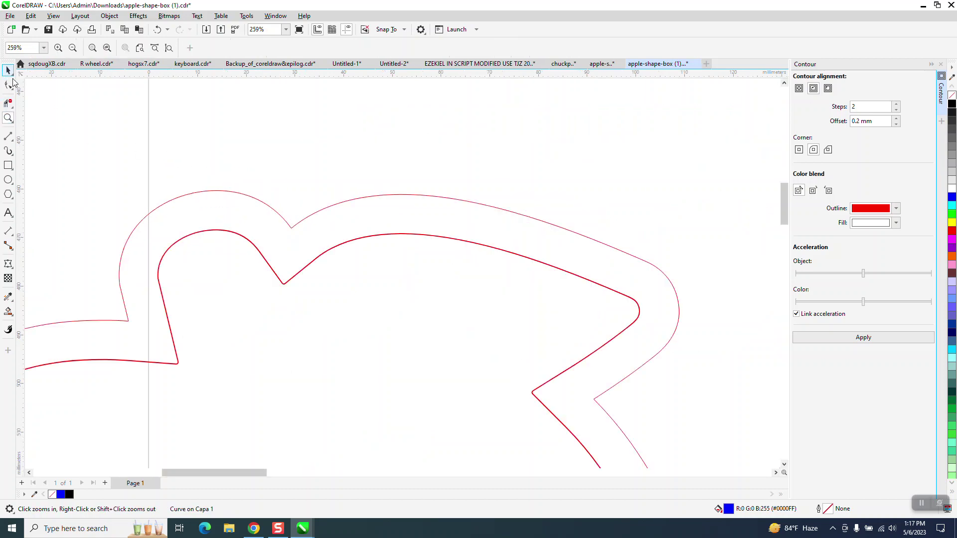
pyautogui.click(216, 231)
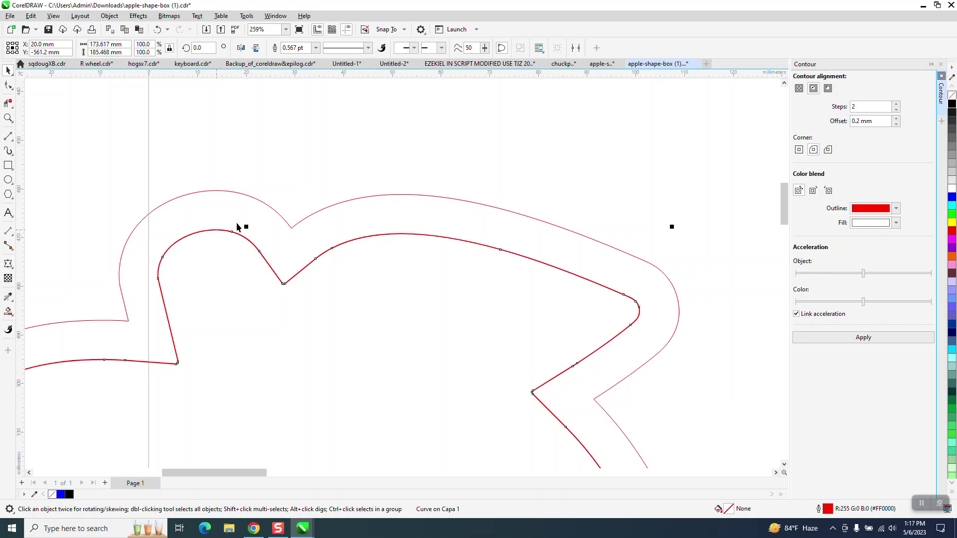
pyautogui.click(315, 47)
pyautogui.click(292, 65)
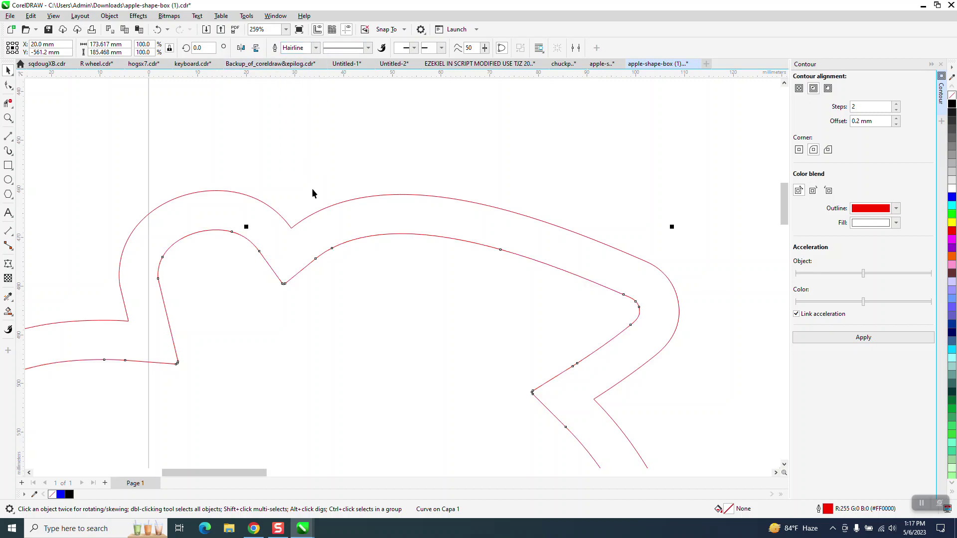
pyautogui.click(210, 148)
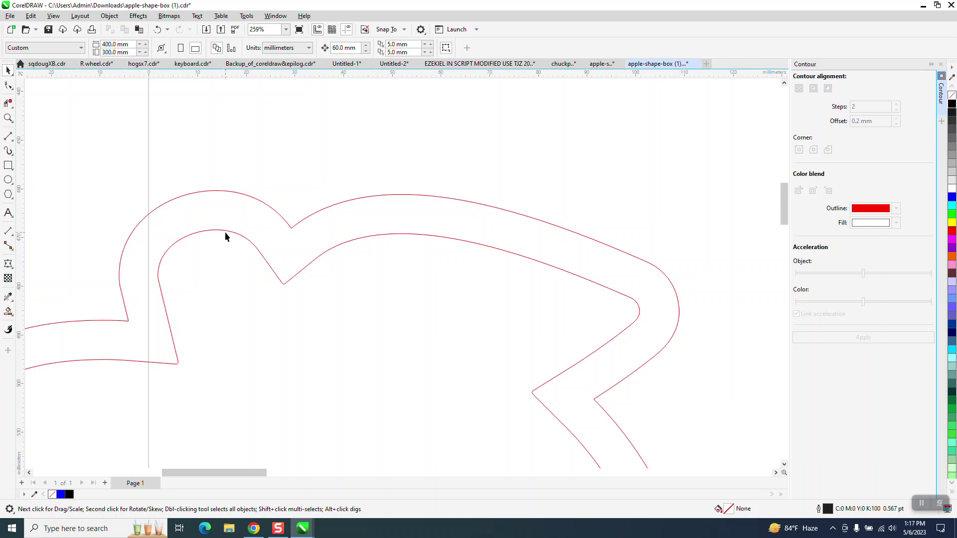
# Step: Examine the blue-filled inner apple's fit inside the slotted panel, along with the neighbouring panel and the strip of side pieces
pyautogui.scroll(-1, 225, 235)
pyautogui.scroll(-1, 223, 232)
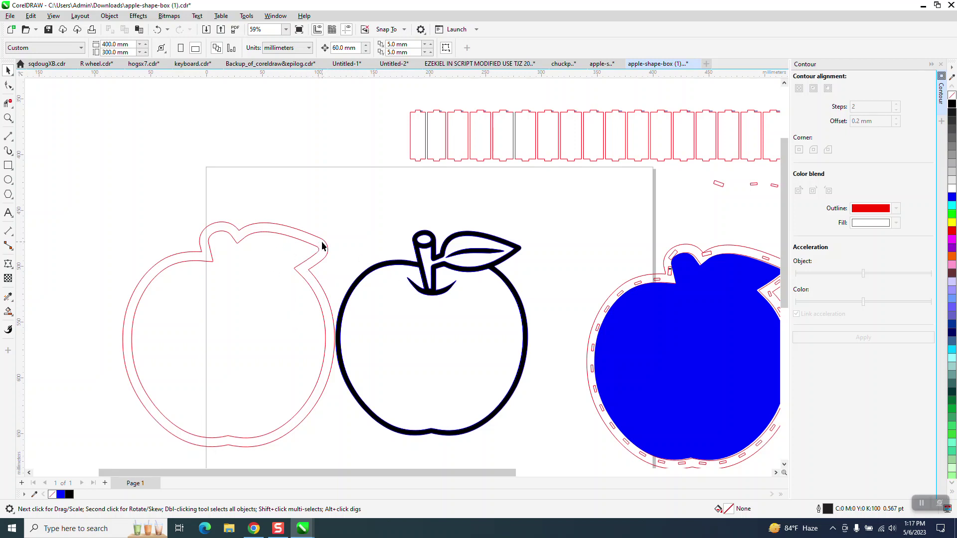
pyautogui.click(387, 266)
pyautogui.scroll(-4, 387, 266)
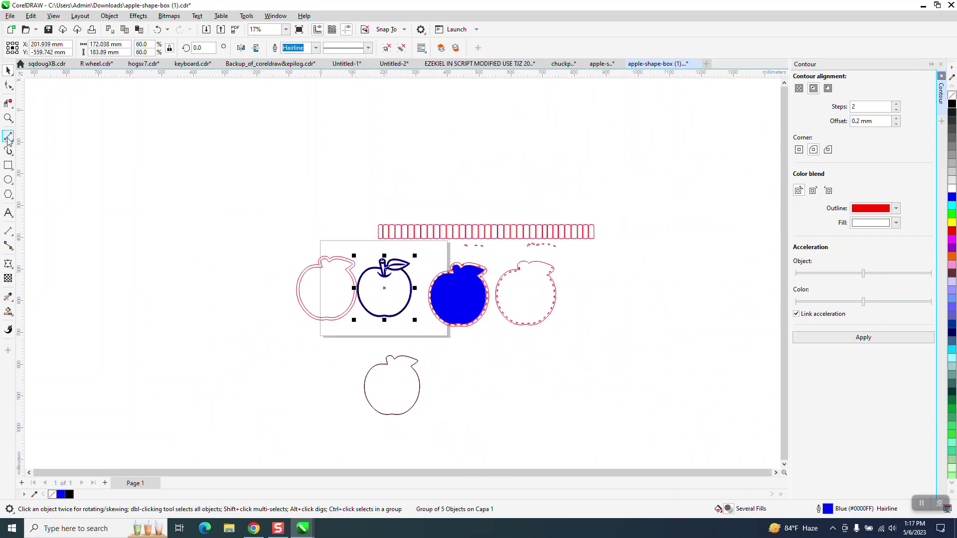
pyautogui.click(8, 118)
pyautogui.moveTo(303, 216); pyautogui.dragTo(636, 339)
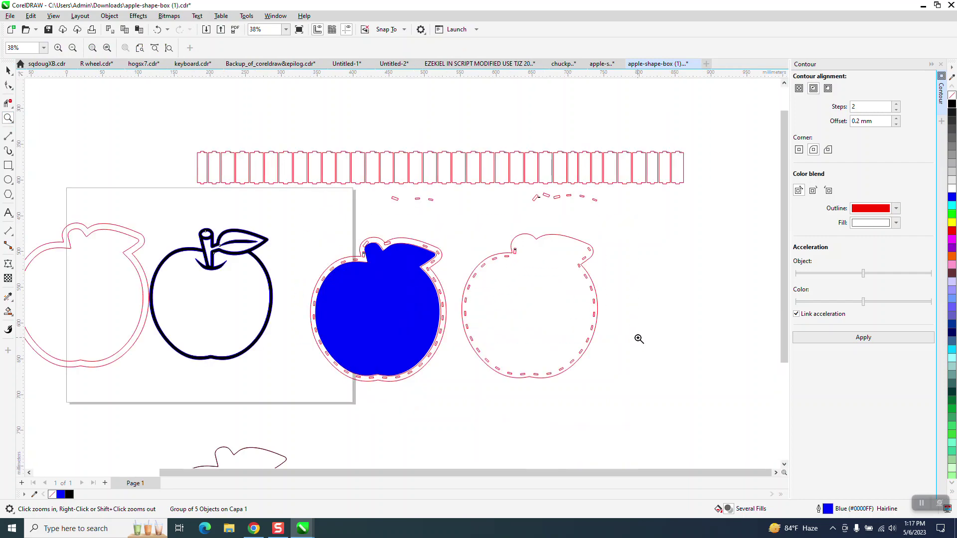
pyautogui.moveTo(313, 226); pyautogui.dragTo(521, 405)
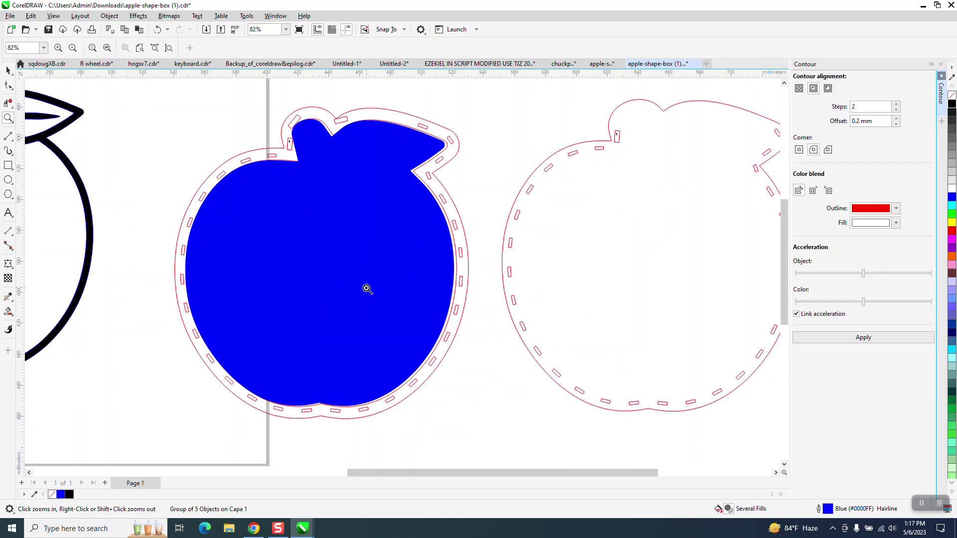
pyautogui.scroll(-5, 366, 288)
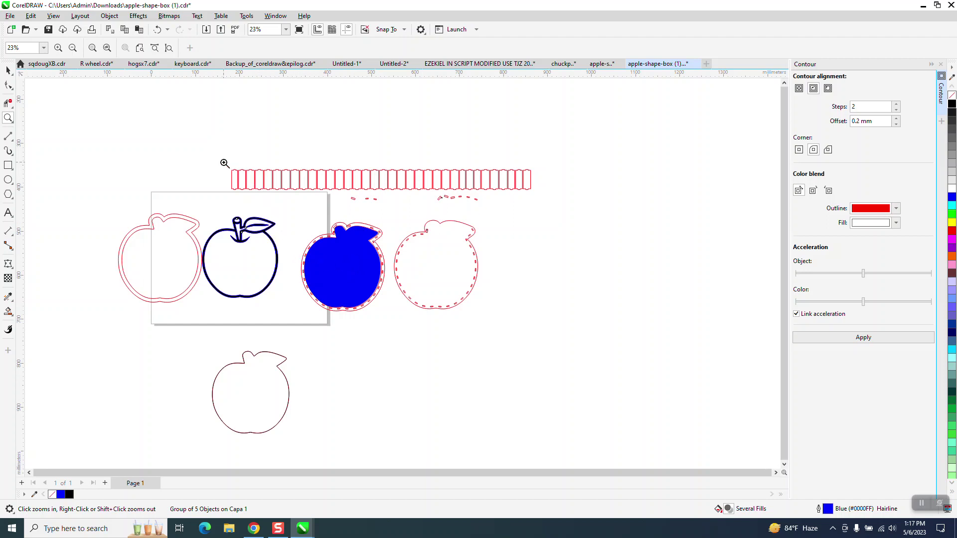
pyautogui.moveTo(225, 164); pyautogui.dragTo(547, 204)
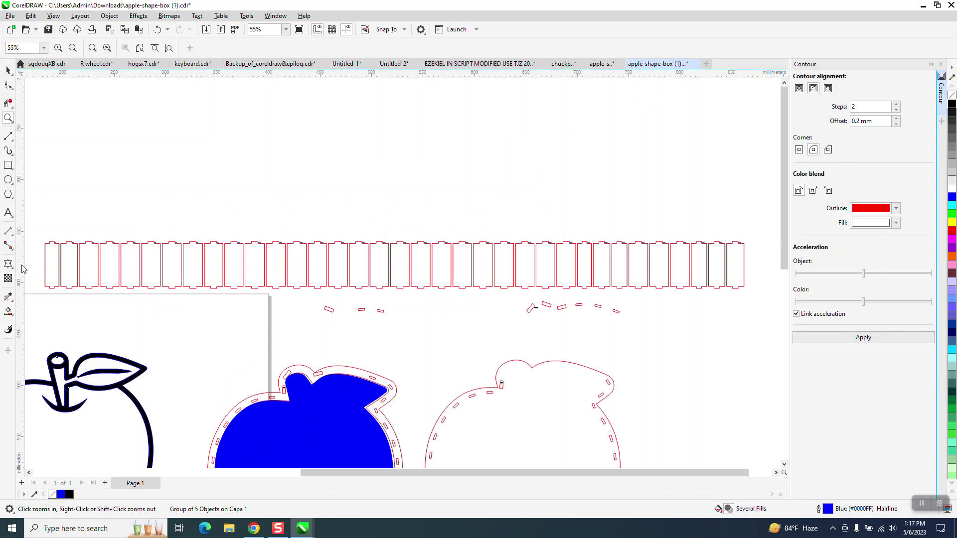
pyautogui.scroll(-4, 452, 282)
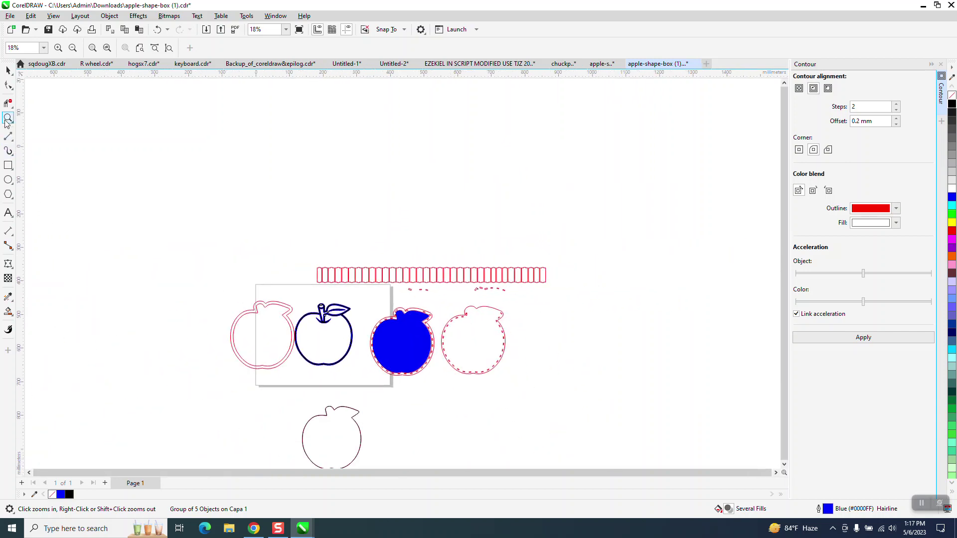
pyautogui.moveTo(383, 307); pyautogui.dragTo(474, 376)
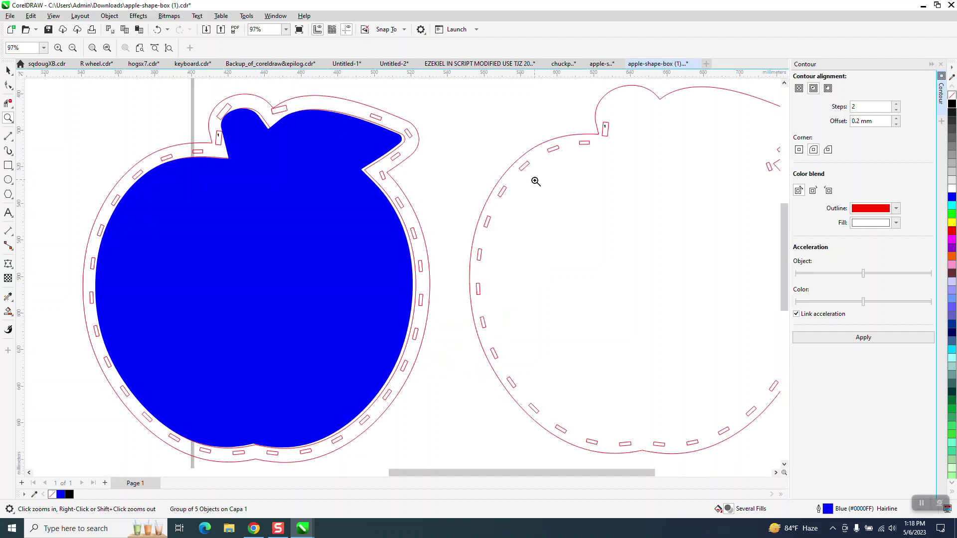
pyautogui.scroll(-5, 413, 344)
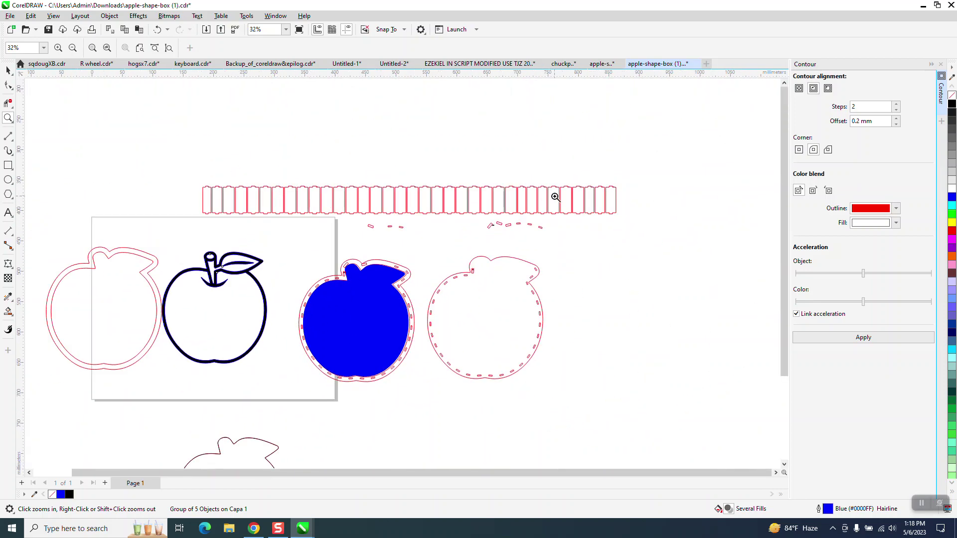
# Step: Dimension the width of side piece 29 in the strip with a horizontal dimension line
pyautogui.moveTo(518, 184); pyautogui.dragTo(582, 221)
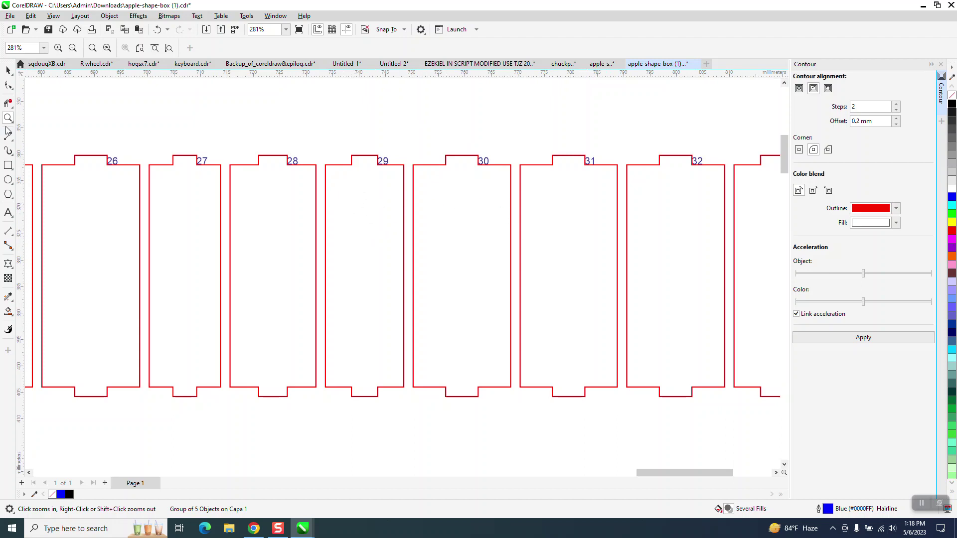
pyautogui.click(11, 233)
pyautogui.click(21, 236)
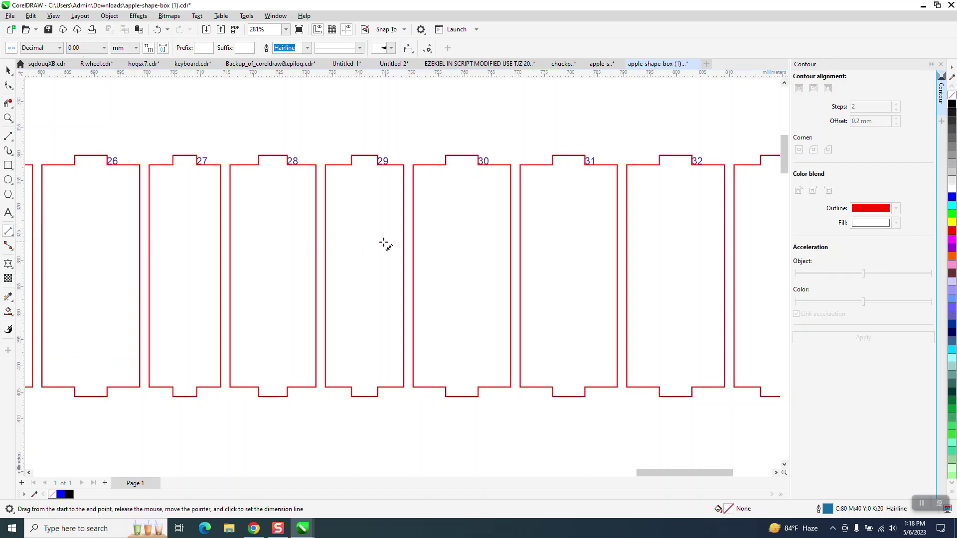
pyautogui.moveTo(403, 244); pyautogui.dragTo(326, 244)
pyautogui.click(349, 243)
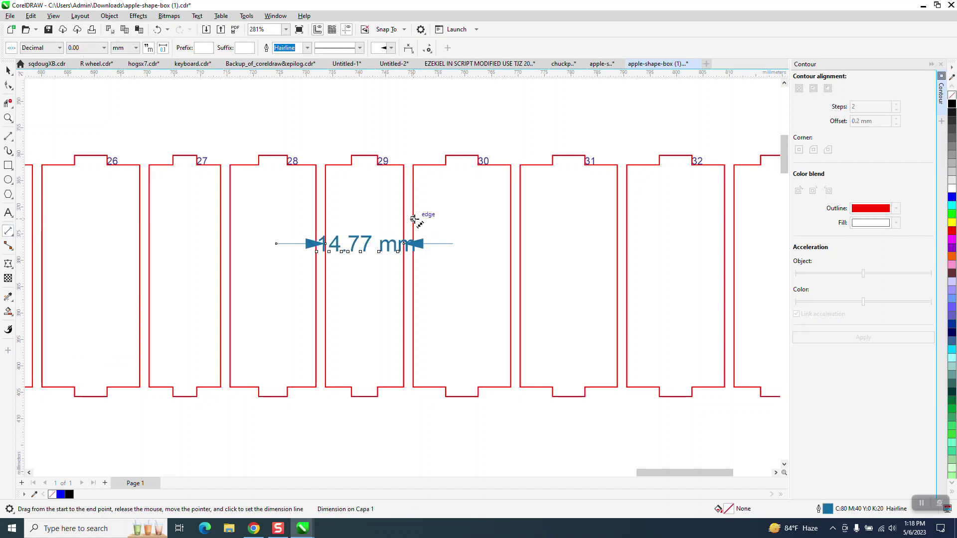
# Step: Dimension the widths of side pieces 30 and 31 with separate horizontal dimension lines
pyautogui.moveTo(413, 219); pyautogui.dragTo(510, 219)
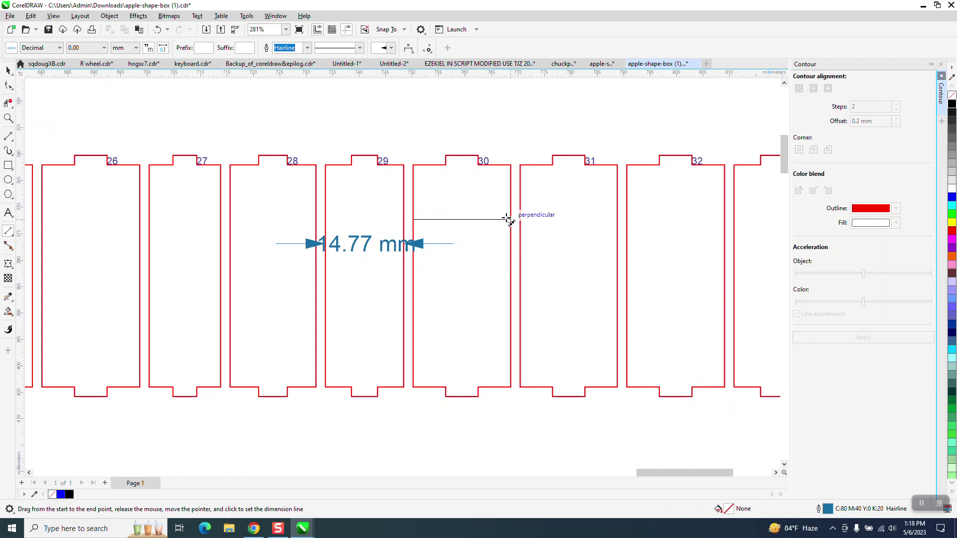
pyautogui.click(602, 221)
pyautogui.moveTo(616, 220); pyautogui.dragTo(522, 219)
pyautogui.click(527, 221)
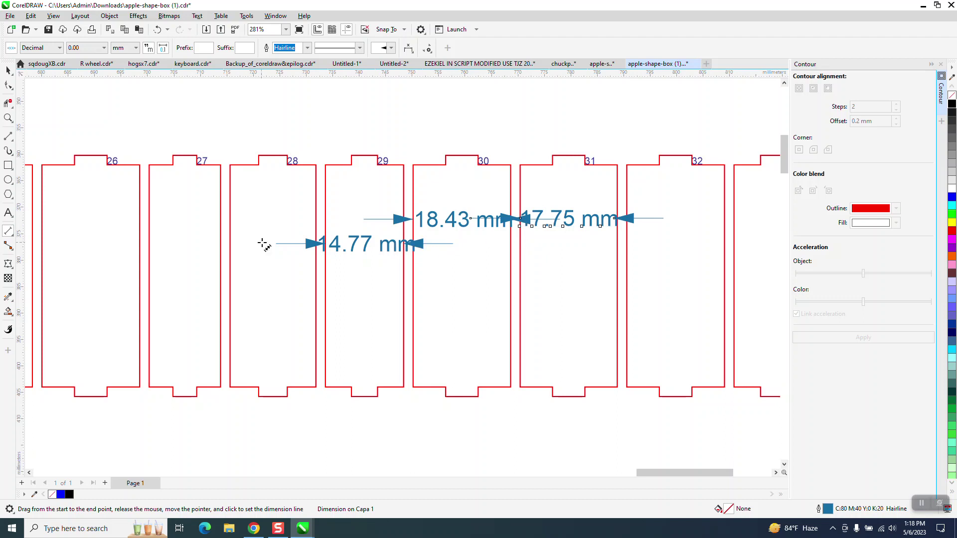
# Step: Dimension the width of side piece 27 and leave the dimensioning command
pyautogui.moveTo(221, 218); pyautogui.dragTo(149, 218)
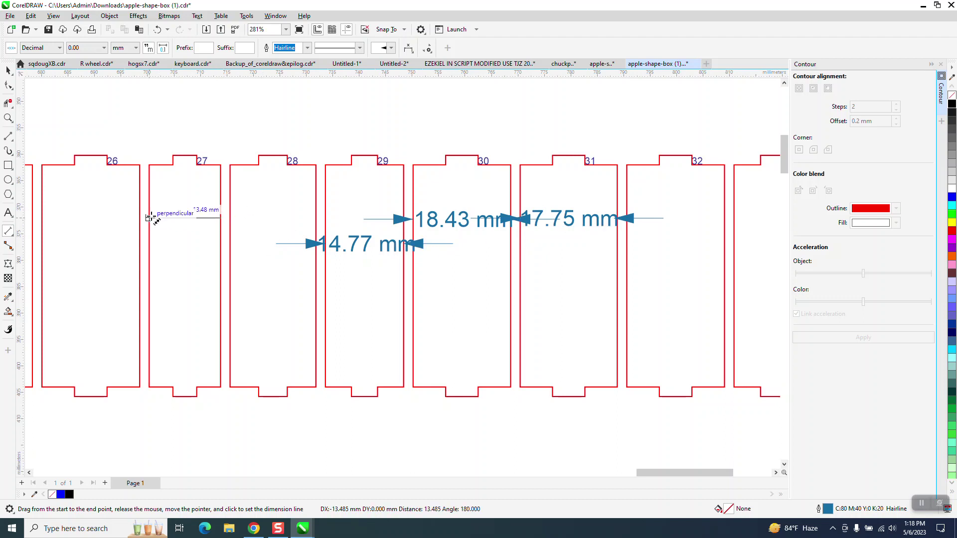
pyautogui.click(149, 219)
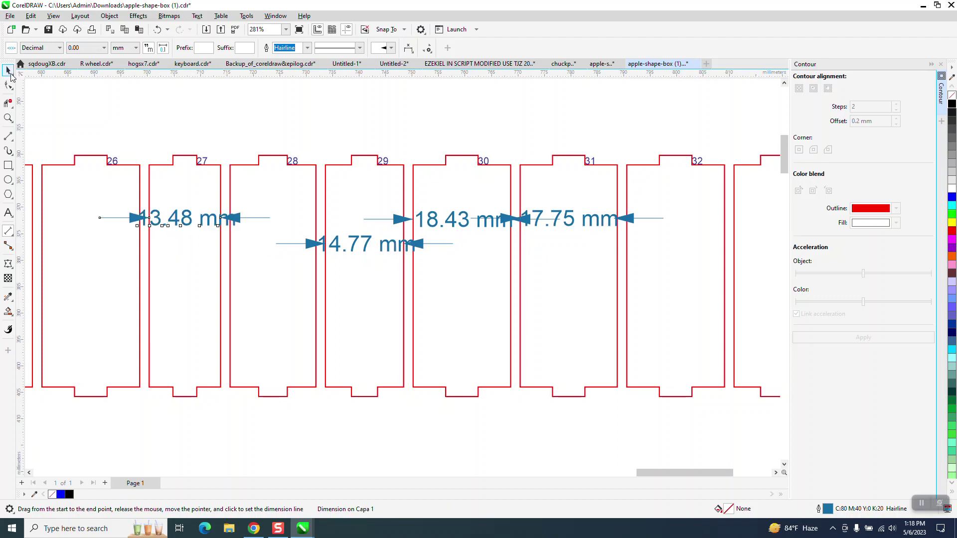
pyautogui.click(8, 70)
pyautogui.scroll(-2, 411, 280)
pyautogui.scroll(-2, 526, 349)
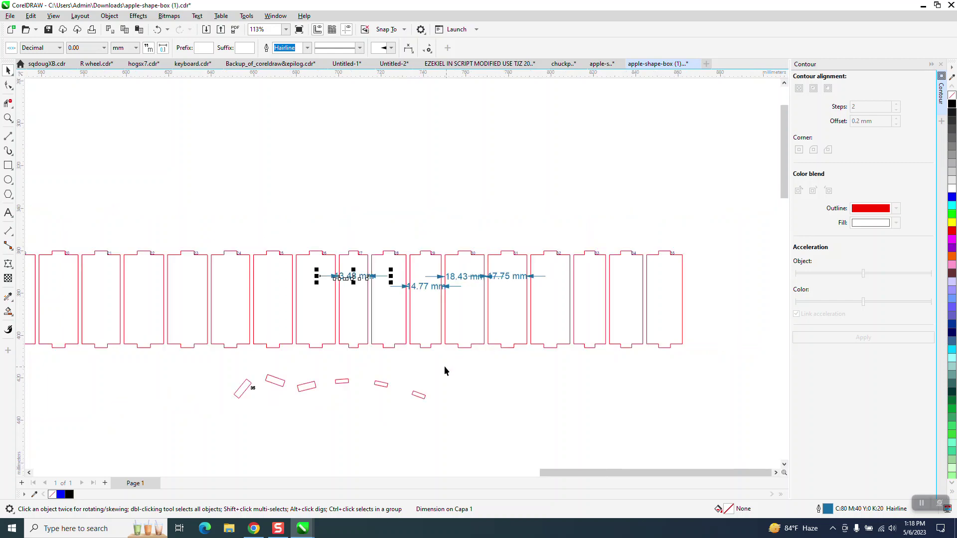
pyautogui.scroll(-3, 444, 366)
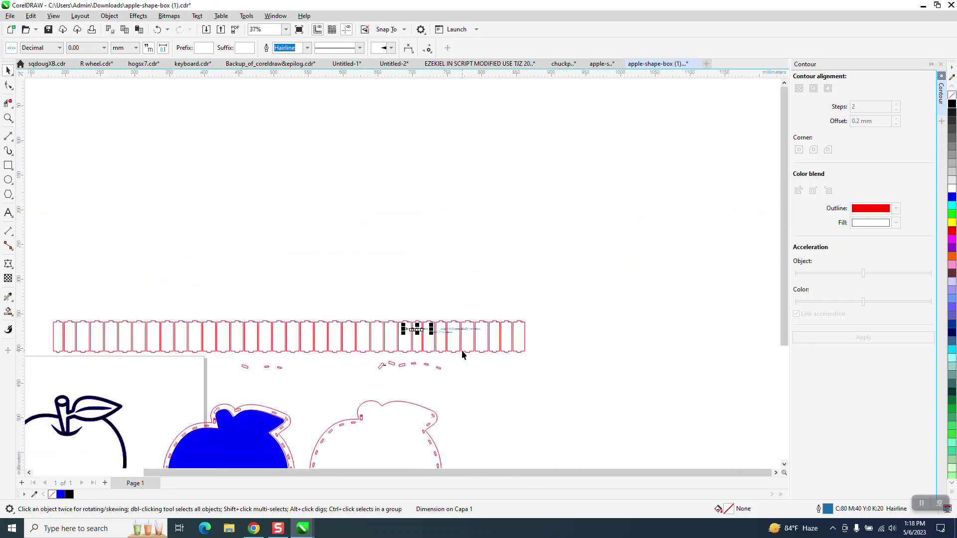
pyautogui.scroll(-2, 461, 351)
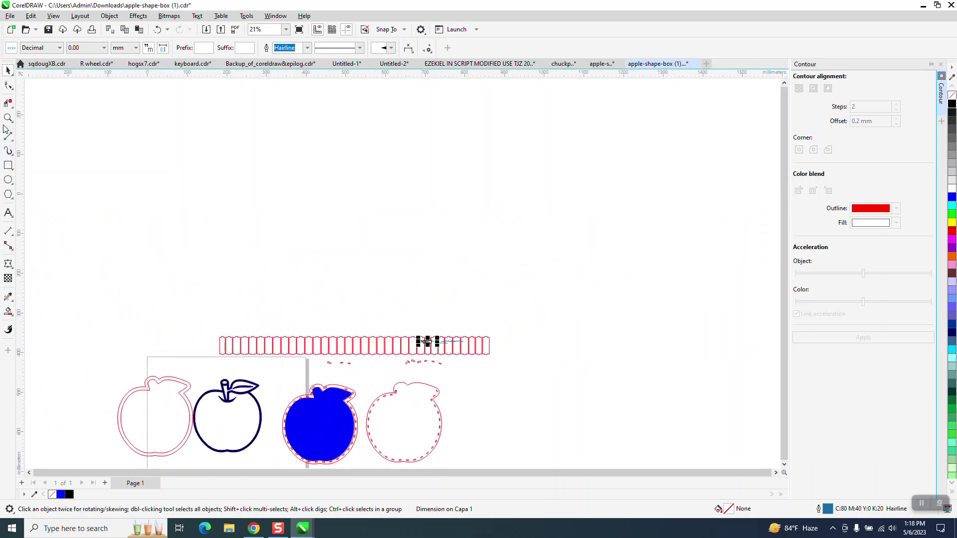